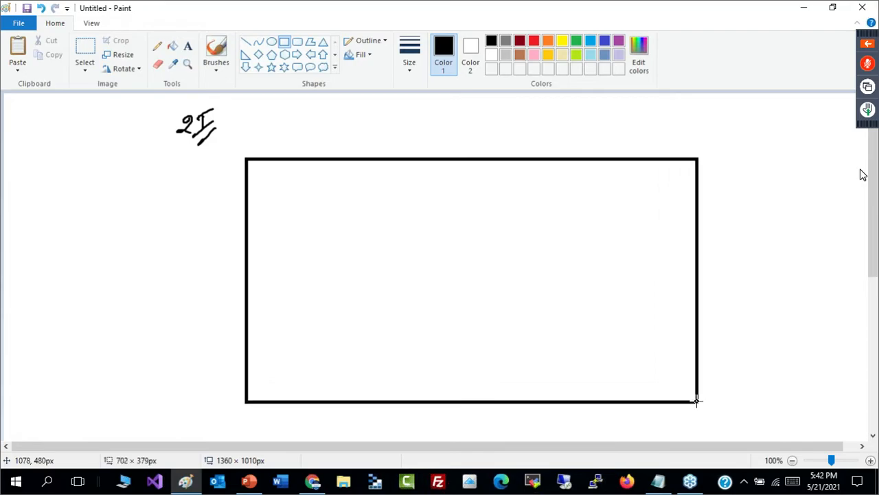
- Handwrite the label "Vnet 1" with the brush just above the large rectangle's upper-left corner
{"action": "left_click", "coordinate": [733, 378]}
{"action": "left_click", "coordinate": [217, 52]}
{"action": "mouse_move", "coordinate": [274, 144]}
{"action": "left_mouse_down"}
{"action": "mouse_move", "coordinate": [290, 143]}
{"action": "mouse_move", "coordinate": [295, 154]}
{"action": "mouse_move", "coordinate": [337, 144]}
{"action": "left_mouse_up"}
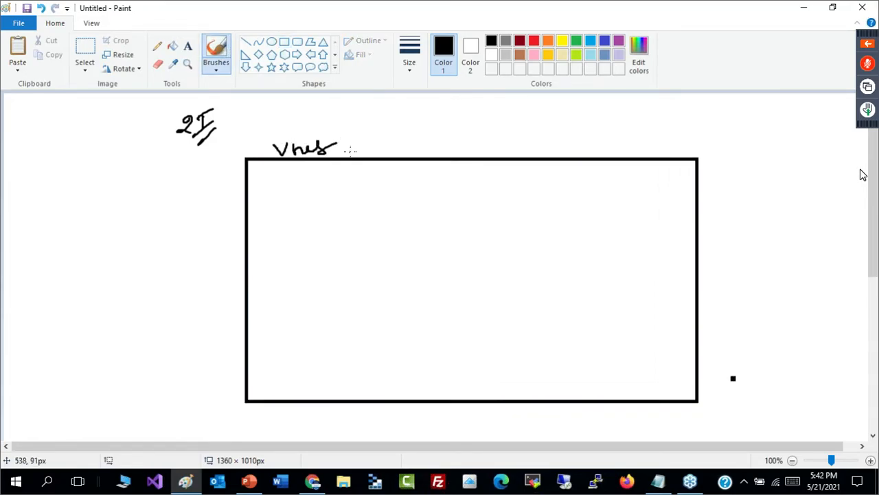
{"action": "left_click_drag", "start_coordinate": [340, 141], "coordinate": [354, 154]}
- Handwrite the address range 172.16.0.0/16 in brackets above the large rectangle, beside the Vnet 1 label
{"action": "mouse_move", "coordinate": [415, 131]}
{"action": "left_mouse_down"}
{"action": "mouse_move", "coordinate": [404, 156]}
{"action": "mouse_move", "coordinate": [460, 145]}
{"action": "left_mouse_up"}
{"action": "left_click", "coordinate": [468, 140]}
{"action": "mouse_move", "coordinate": [476, 129]}
{"action": "left_mouse_down"}
{"action": "mouse_move", "coordinate": [477, 150]}
{"action": "mouse_move", "coordinate": [512, 144]}
{"action": "mouse_move", "coordinate": [517, 133]}
{"action": "left_mouse_up"}
{"action": "left_click", "coordinate": [501, 144]}
{"action": "left_click", "coordinate": [524, 140]}
{"action": "left_click_drag", "start_coordinate": [542, 132], "coordinate": [562, 145]}
{"action": "mouse_move", "coordinate": [579, 121]}
{"action": "left_mouse_down"}
{"action": "mouse_move", "coordinate": [572, 143]}
{"action": "mouse_move", "coordinate": [585, 136]}
{"action": "left_mouse_up"}
{"action": "left_click_drag", "start_coordinate": [596, 120], "coordinate": [599, 141]}
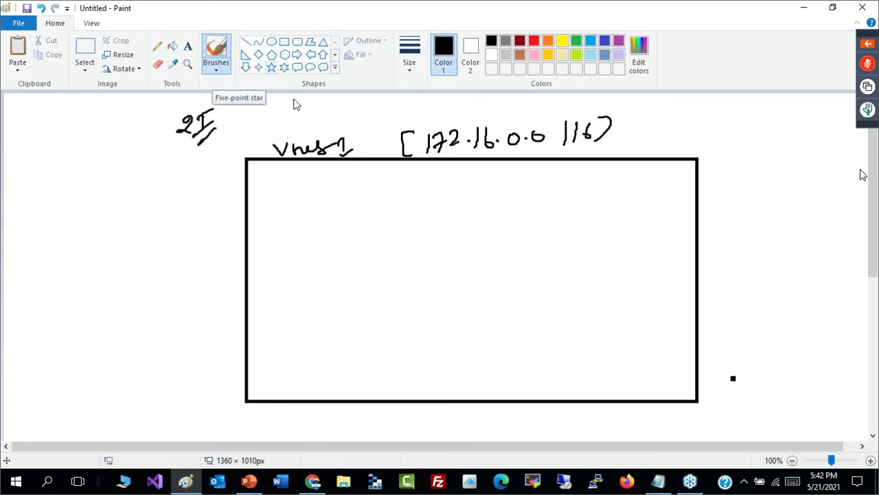
- Draw a rectangle about 150 × 85 px inside the Vnet 1 box near its upper-left corner
{"action": "left_click", "coordinate": [285, 45]}
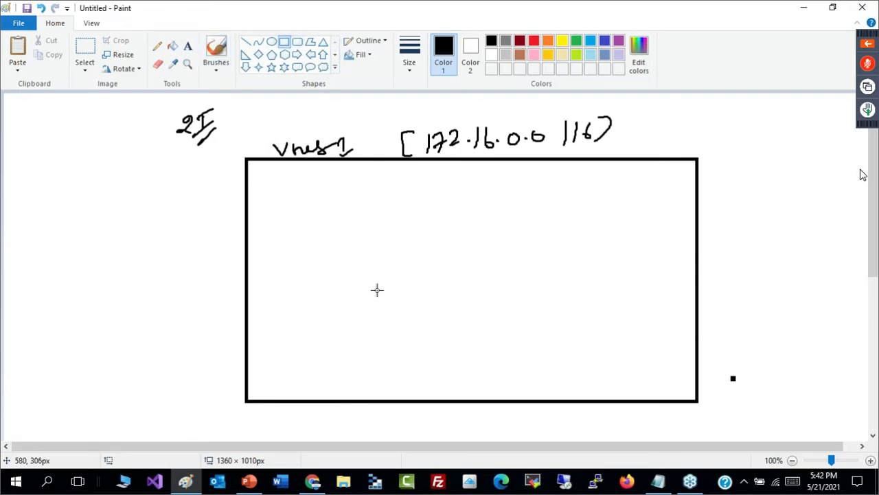
{"action": "left_click_drag", "start_coordinate": [284, 186], "coordinate": [383, 241]}
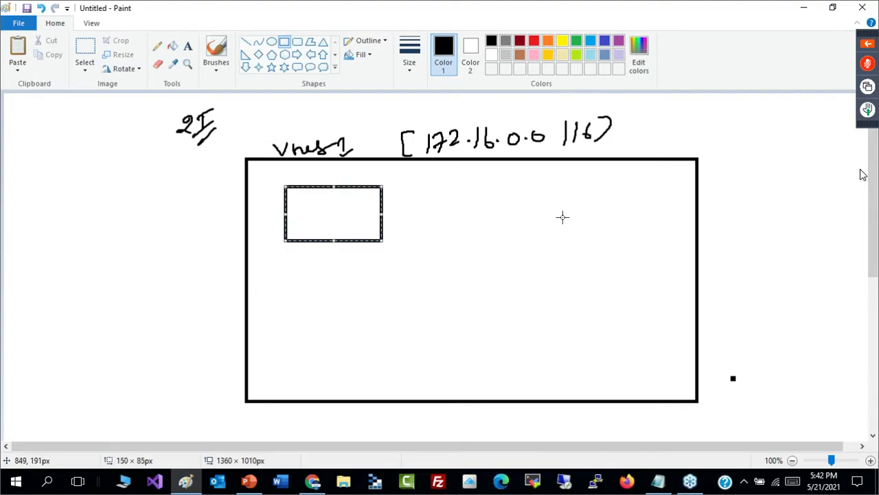
{"action": "left_click", "coordinate": [488, 187]}
{"action": "left_click_drag", "start_coordinate": [487, 187], "coordinate": [584, 237]}
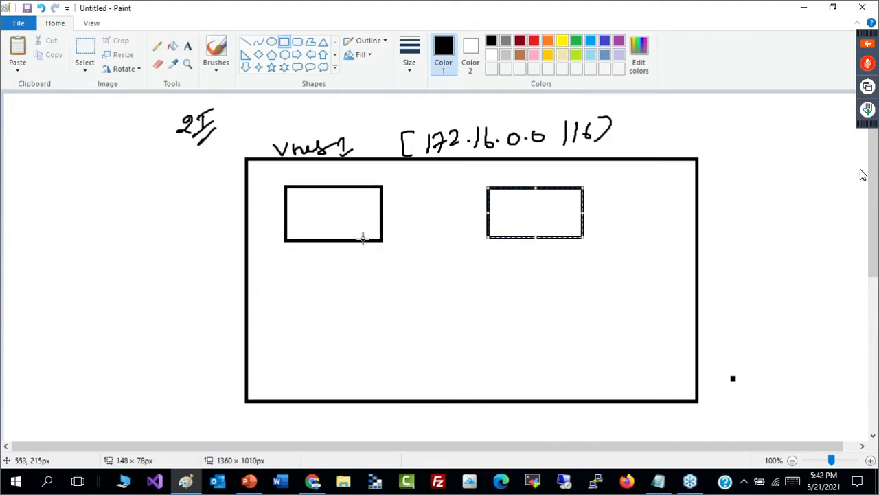
{"action": "key", "text": "Delete"}
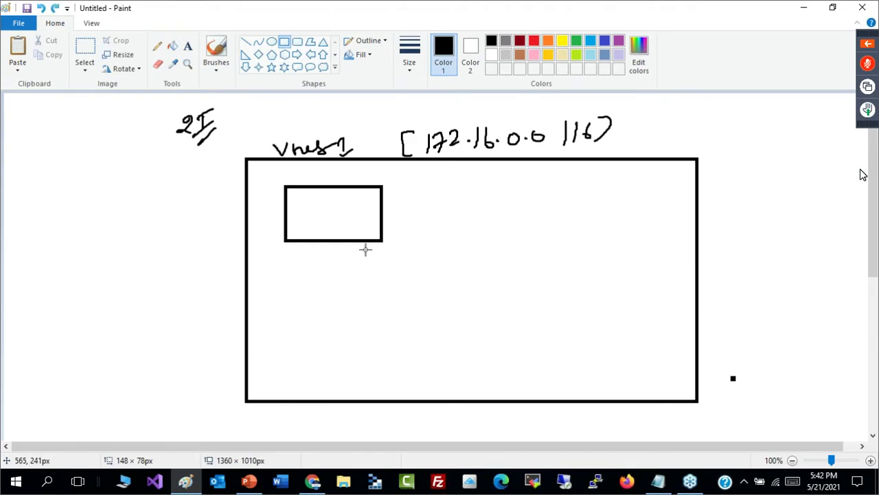
- Draw a similar rectangle in the lower-left part of the Vnet 1 box and shift it below the first one
{"action": "left_click_drag", "start_coordinate": [291, 281], "coordinate": [400, 337]}
{"action": "mouse_move", "coordinate": [384, 316]}
{"action": "left_mouse_down"}
{"action": "mouse_move", "coordinate": [371, 338]}
{"action": "mouse_move", "coordinate": [386, 334]}
{"action": "left_mouse_up"}
{"action": "left_click", "coordinate": [411, 320]}
- Handwrite the label "Pub/F/Web" with the brush along the top of the upper inner rectangle
{"action": "left_click", "coordinate": [215, 55]}
{"action": "mouse_move", "coordinate": [305, 170]}
{"action": "left_mouse_down"}
{"action": "mouse_move", "coordinate": [306, 186]}
{"action": "mouse_move", "coordinate": [339, 178]}
{"action": "mouse_move", "coordinate": [335, 186]}
{"action": "mouse_move", "coordinate": [348, 186]}
{"action": "left_mouse_up"}
{"action": "left_click_drag", "start_coordinate": [349, 170], "coordinate": [358, 177]}
{"action": "mouse_move", "coordinate": [349, 186]}
{"action": "left_mouse_down"}
{"action": "mouse_move", "coordinate": [402, 170]}
{"action": "mouse_move", "coordinate": [404, 183]}
{"action": "left_mouse_up"}
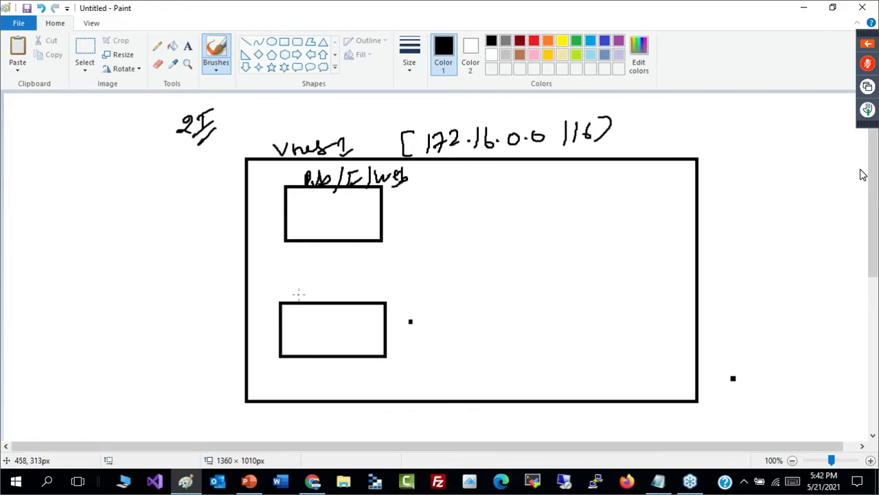
- Handwrite the label "Pri/B/DB" above the lower inner rectangle
{"action": "left_click_drag", "start_coordinate": [303, 284], "coordinate": [299, 301]}
{"action": "mouse_move", "coordinate": [302, 283]}
{"action": "left_mouse_down"}
{"action": "mouse_move", "coordinate": [301, 294]}
{"action": "mouse_move", "coordinate": [316, 293]}
{"action": "left_mouse_up"}
{"action": "mouse_move", "coordinate": [319, 294]}
{"action": "left_mouse_down"}
{"action": "mouse_move", "coordinate": [324, 307]}
{"action": "mouse_move", "coordinate": [349, 288]}
{"action": "mouse_move", "coordinate": [342, 302]}
{"action": "left_mouse_up"}
{"action": "mouse_move", "coordinate": [362, 274]}
{"action": "left_mouse_down"}
{"action": "mouse_move", "coordinate": [360, 313]}
{"action": "mouse_move", "coordinate": [374, 301]}
{"action": "left_mouse_up"}
{"action": "mouse_move", "coordinate": [374, 284]}
{"action": "left_mouse_down"}
{"action": "mouse_move", "coordinate": [375, 301]}
{"action": "mouse_move", "coordinate": [386, 300]}
{"action": "left_mouse_up"}
{"action": "left_click_drag", "start_coordinate": [386, 284], "coordinate": [386, 300]}
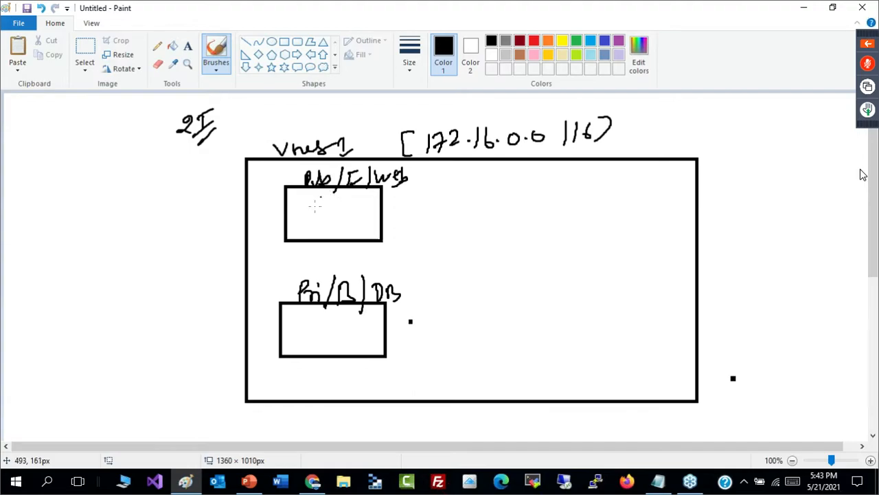
- Draw three small underlined squares in the upper inner rectangle and add a circled "AZ" beside it
{"action": "mouse_move", "coordinate": [305, 198]}
{"action": "left_mouse_down"}
{"action": "mouse_move", "coordinate": [315, 217]}
{"action": "mouse_move", "coordinate": [329, 202]}
{"action": "mouse_move", "coordinate": [344, 212]}
{"action": "mouse_move", "coordinate": [333, 214]}
{"action": "mouse_move", "coordinate": [359, 215]}
{"action": "left_mouse_up"}
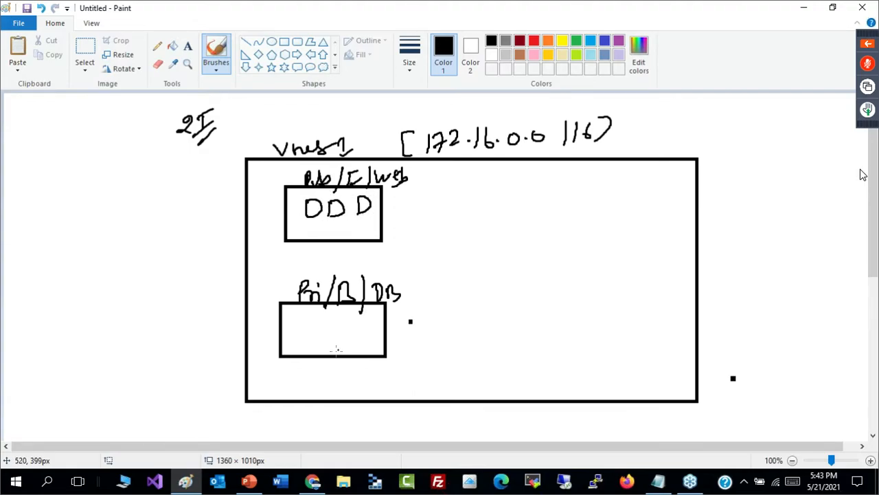
{"action": "mouse_move", "coordinate": [300, 222]}
{"action": "left_mouse_down"}
{"action": "mouse_move", "coordinate": [402, 221]}
{"action": "mouse_move", "coordinate": [429, 213]}
{"action": "left_mouse_up"}
{"action": "left_click_drag", "start_coordinate": [428, 197], "coordinate": [437, 211]}
{"action": "left_click_drag", "start_coordinate": [443, 200], "coordinate": [456, 217]}
{"action": "left_click_drag", "start_coordinate": [470, 194], "coordinate": [473, 211]}
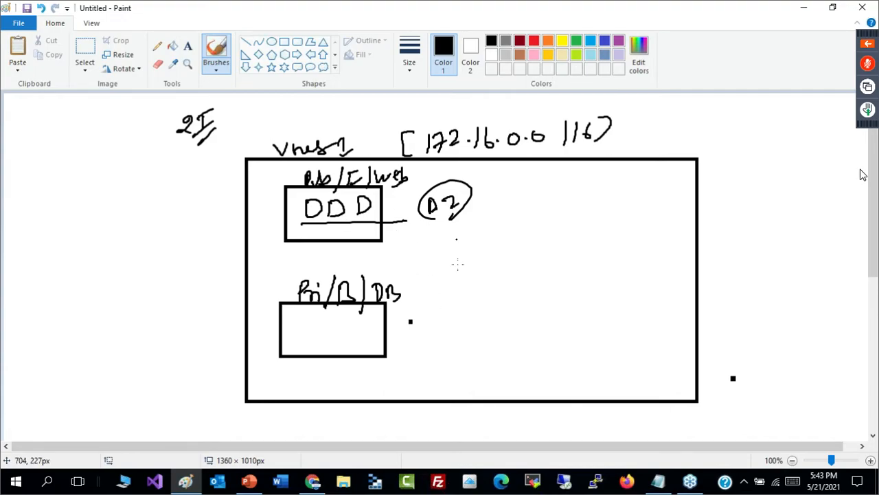
- Draw three small squares in the lower inner rectangle and connect a circled "AZ" with a short line
{"action": "mouse_move", "coordinate": [295, 314]}
{"action": "left_mouse_down"}
{"action": "mouse_move", "coordinate": [347, 331]}
{"action": "mouse_move", "coordinate": [345, 321]}
{"action": "mouse_move", "coordinate": [326, 353]}
{"action": "mouse_move", "coordinate": [397, 332]}
{"action": "left_mouse_up"}
{"action": "mouse_move", "coordinate": [420, 334]}
{"action": "left_mouse_down"}
{"action": "mouse_move", "coordinate": [427, 322]}
{"action": "mouse_move", "coordinate": [431, 332]}
{"action": "left_mouse_up"}
{"action": "left_click_drag", "start_coordinate": [420, 327], "coordinate": [431, 326]}
{"action": "mouse_move", "coordinate": [433, 319]}
{"action": "left_mouse_down"}
{"action": "mouse_move", "coordinate": [442, 333]}
{"action": "mouse_move", "coordinate": [433, 340]}
{"action": "left_mouse_up"}
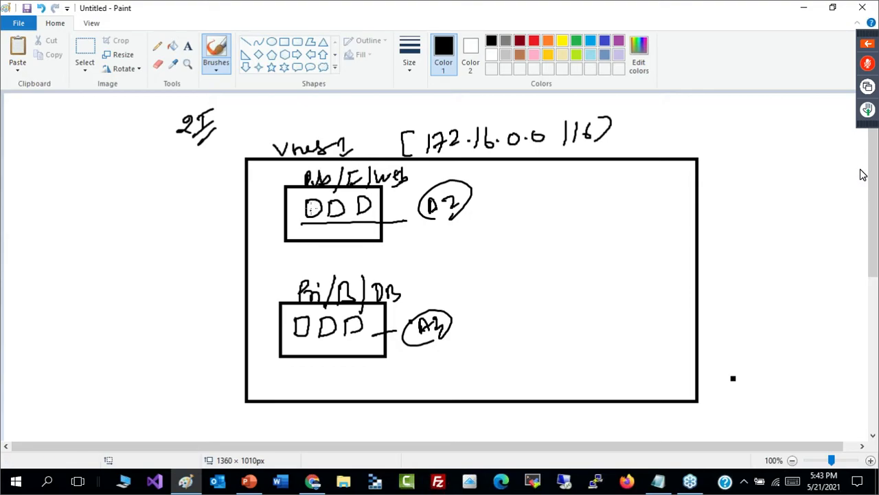
- Number the small squares 1, 2 and 3 in both the upper and lower inner rectangles
{"action": "mouse_move", "coordinate": [309, 201]}
{"action": "left_mouse_down"}
{"action": "mouse_move", "coordinate": [312, 215]}
{"action": "mouse_move", "coordinate": [348, 219]}
{"action": "mouse_move", "coordinate": [370, 204]}
{"action": "mouse_move", "coordinate": [364, 215]}
{"action": "left_mouse_up"}
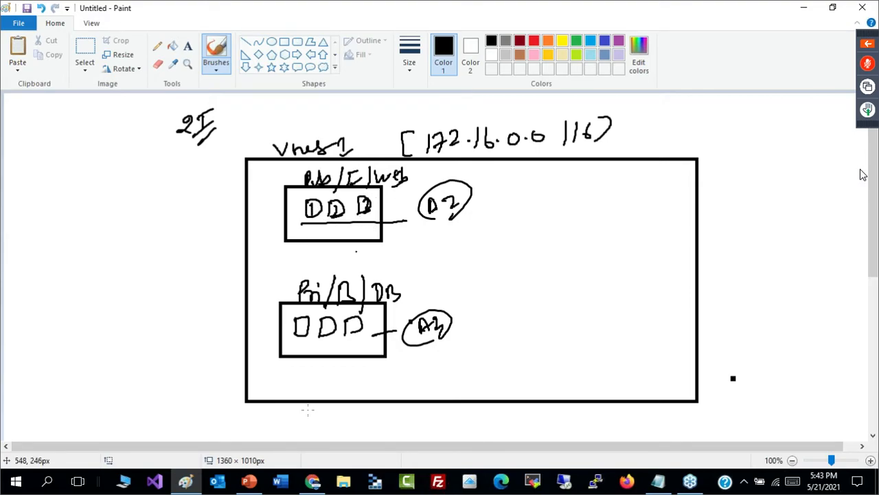
{"action": "mouse_move", "coordinate": [301, 318]}
{"action": "left_mouse_down"}
{"action": "mouse_move", "coordinate": [300, 334]}
{"action": "mouse_move", "coordinate": [360, 337]}
{"action": "left_mouse_up"}
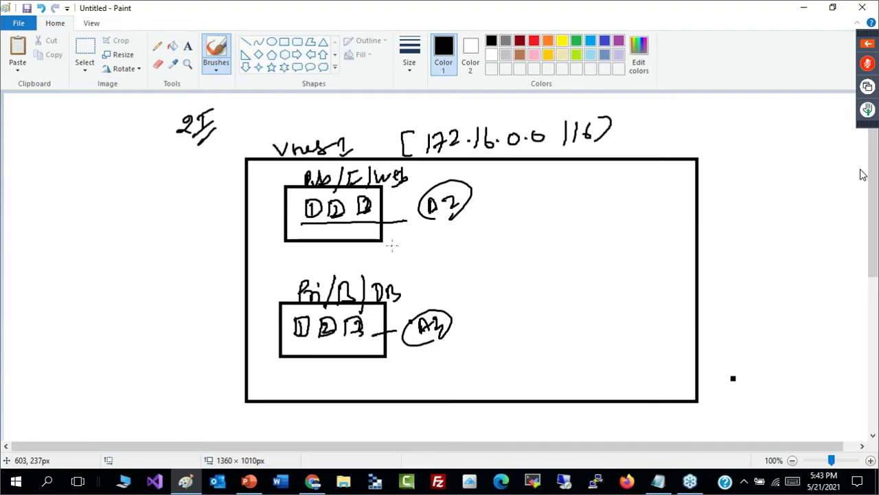
- Draw a short line from the upper inner rectangle and handwrite the subnet range 172.16.1.0/24
{"action": "mouse_move", "coordinate": [382, 240]}
{"action": "left_mouse_down"}
{"action": "mouse_move", "coordinate": [418, 252]}
{"action": "mouse_move", "coordinate": [427, 237]}
{"action": "mouse_move", "coordinate": [429, 250]}
{"action": "left_mouse_up"}
{"action": "left_click_drag", "start_coordinate": [438, 236], "coordinate": [475, 246]}
{"action": "mouse_move", "coordinate": [496, 217]}
{"action": "left_mouse_down"}
{"action": "mouse_move", "coordinate": [493, 238]}
{"action": "mouse_move", "coordinate": [526, 237]}
{"action": "mouse_move", "coordinate": [550, 223]}
{"action": "mouse_move", "coordinate": [569, 235]}
{"action": "mouse_move", "coordinate": [609, 221]}
{"action": "left_mouse_up"}
{"action": "left_click", "coordinate": [509, 231]}
{"action": "left_click", "coordinate": [536, 232]}
{"action": "left_click_drag", "start_coordinate": [605, 211], "coordinate": [606, 230]}
- Draw a short line beside the lower inner rectangle and handwrite the subnet range 172.16.2.0/24
{"action": "mouse_move", "coordinate": [400, 363]}
{"action": "left_mouse_down"}
{"action": "mouse_move", "coordinate": [441, 360]}
{"action": "mouse_move", "coordinate": [440, 369]}
{"action": "mouse_move", "coordinate": [451, 368]}
{"action": "left_mouse_up"}
{"action": "left_click_drag", "start_coordinate": [465, 357], "coordinate": [475, 366]}
{"action": "left_click", "coordinate": [486, 361]}
{"action": "mouse_move", "coordinate": [492, 353]}
{"action": "left_mouse_down"}
{"action": "mouse_move", "coordinate": [492, 368]}
{"action": "mouse_move", "coordinate": [530, 362]}
{"action": "left_mouse_up"}
{"action": "left_click", "coordinate": [541, 355]}
{"action": "mouse_move", "coordinate": [559, 344]}
{"action": "left_mouse_down"}
{"action": "mouse_move", "coordinate": [555, 355]}
{"action": "mouse_move", "coordinate": [565, 348]}
{"action": "mouse_move", "coordinate": [573, 367]}
{"action": "mouse_move", "coordinate": [590, 357]}
{"action": "left_mouse_up"}
{"action": "left_click_drag", "start_coordinate": [594, 342], "coordinate": [606, 361]}
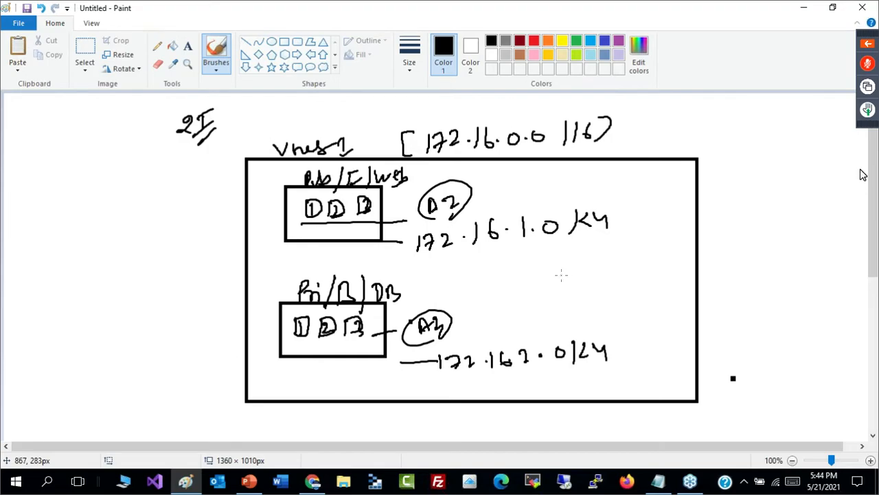
- Draw an arrow pointing at the Vnet 1 box and add circled "NSG", "In" and "Out" labels beside it, with short lines
{"action": "left_click_drag", "start_coordinate": [176, 178], "coordinate": [221, 181]}
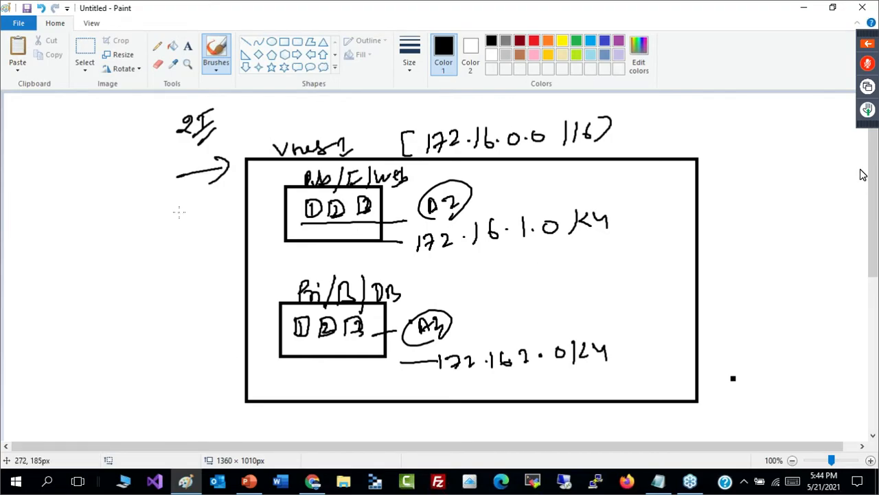
{"action": "mouse_move", "coordinate": [69, 206]}
{"action": "left_mouse_down"}
{"action": "mouse_move", "coordinate": [84, 200]}
{"action": "mouse_move", "coordinate": [114, 221]}
{"action": "left_mouse_up"}
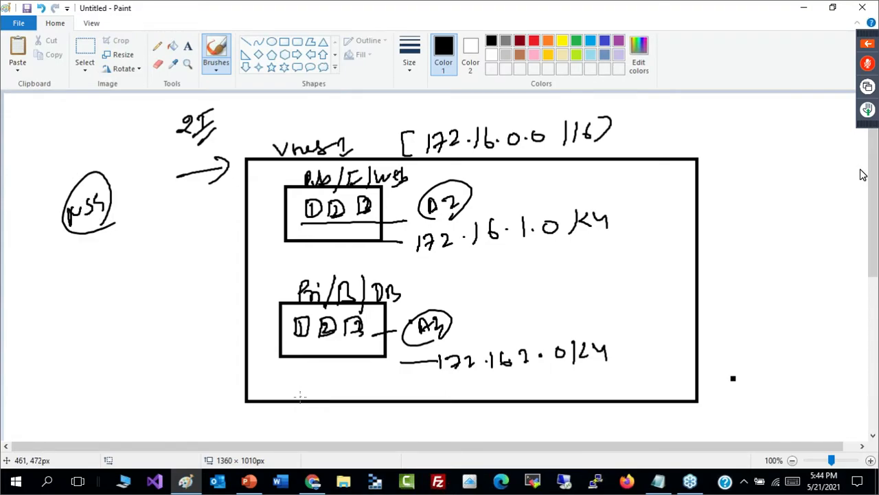
{"action": "mouse_move", "coordinate": [97, 233]}
{"action": "left_mouse_down"}
{"action": "mouse_move", "coordinate": [106, 253]}
{"action": "mouse_move", "coordinate": [115, 240]}
{"action": "mouse_move", "coordinate": [101, 230]}
{"action": "left_mouse_up"}
{"action": "mouse_move", "coordinate": [110, 231]}
{"action": "left_mouse_down"}
{"action": "mouse_move", "coordinate": [123, 230]}
{"action": "mouse_move", "coordinate": [118, 237]}
{"action": "left_mouse_up"}
{"action": "left_click_drag", "start_coordinate": [122, 288], "coordinate": [146, 257]}
{"action": "left_click_drag", "start_coordinate": [138, 271], "coordinate": [150, 262]}
{"action": "mouse_move", "coordinate": [131, 306]}
{"action": "left_mouse_down"}
{"action": "mouse_move", "coordinate": [103, 278]}
{"action": "mouse_move", "coordinate": [125, 297]}
{"action": "left_mouse_up"}
{"action": "mouse_move", "coordinate": [83, 233]}
{"action": "left_mouse_down"}
{"action": "mouse_move", "coordinate": [88, 241]}
{"action": "mouse_move", "coordinate": [143, 206]}
{"action": "left_mouse_up"}
{"action": "left_click_drag", "start_coordinate": [160, 276], "coordinate": [184, 256]}
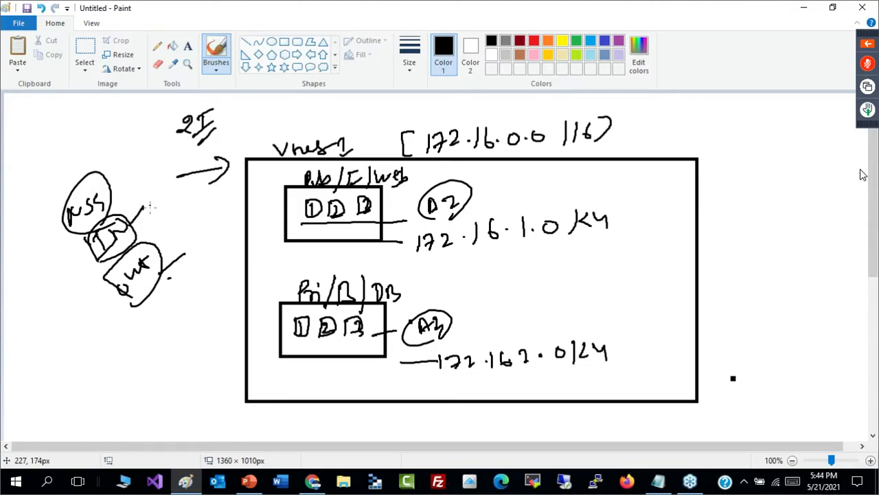
- Add a circled 4 by the NSG label and small marks beside In and Out, and underline Vnet 1
{"action": "left_click_drag", "start_coordinate": [157, 191], "coordinate": [152, 204]}
{"action": "left_click_drag", "start_coordinate": [106, 161], "coordinate": [125, 180]}
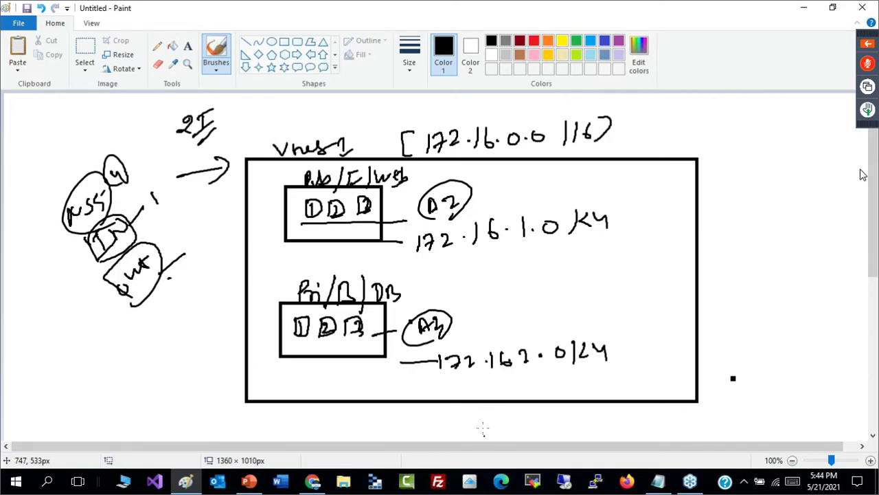
{"action": "left_click_drag", "start_coordinate": [272, 156], "coordinate": [306, 152]}
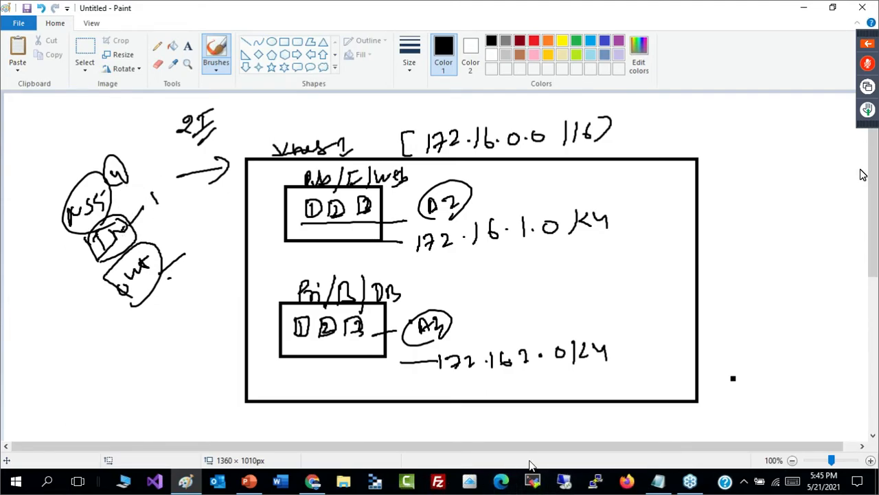
{"action": "left_click_drag", "start_coordinate": [135, 232], "coordinate": [147, 221]}
{"action": "left_click_drag", "start_coordinate": [173, 281], "coordinate": [182, 279]}
{"action": "left_click", "coordinate": [238, 240]}
- Write a circled "any-any" at the Vnet 1 box's upper-right corner and draw a small arrow toward NSG
{"action": "mouse_move", "coordinate": [595, 177]}
{"action": "left_mouse_down"}
{"action": "mouse_move", "coordinate": [588, 182]}
{"action": "mouse_move", "coordinate": [664, 165]}
{"action": "mouse_move", "coordinate": [694, 172]}
{"action": "left_mouse_up"}
{"action": "mouse_move", "coordinate": [695, 147]}
{"action": "left_mouse_down"}
{"action": "mouse_move", "coordinate": [589, 180]}
{"action": "mouse_move", "coordinate": [702, 172]}
{"action": "left_mouse_up"}
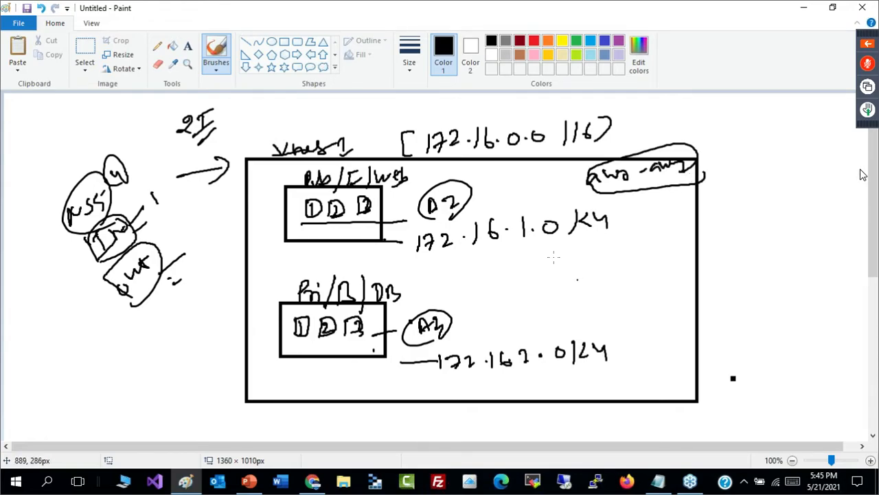
{"action": "left_click_drag", "start_coordinate": [141, 189], "coordinate": [136, 204]}
- Draw a third rectangle in the right part of the Vnet 1 box and handwrite "NVA" inside it
{"action": "left_click", "coordinate": [284, 41]}
{"action": "mouse_move", "coordinate": [526, 258]}
{"action": "left_mouse_down"}
{"action": "mouse_move", "coordinate": [544, 289]}
{"action": "mouse_move", "coordinate": [656, 323]}
{"action": "left_mouse_up"}
{"action": "left_click", "coordinate": [215, 51]}
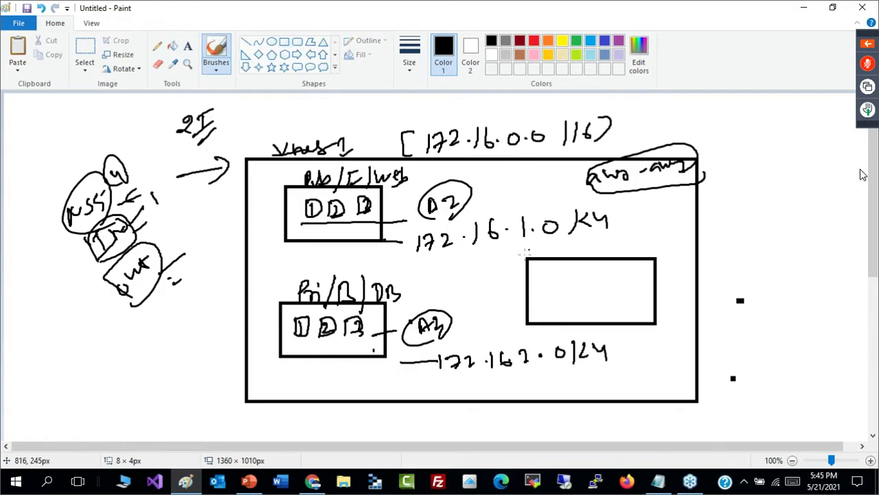
{"action": "mouse_move", "coordinate": [554, 284]}
{"action": "left_mouse_down"}
{"action": "mouse_move", "coordinate": [591, 269]}
{"action": "mouse_move", "coordinate": [576, 296]}
{"action": "left_mouse_up"}
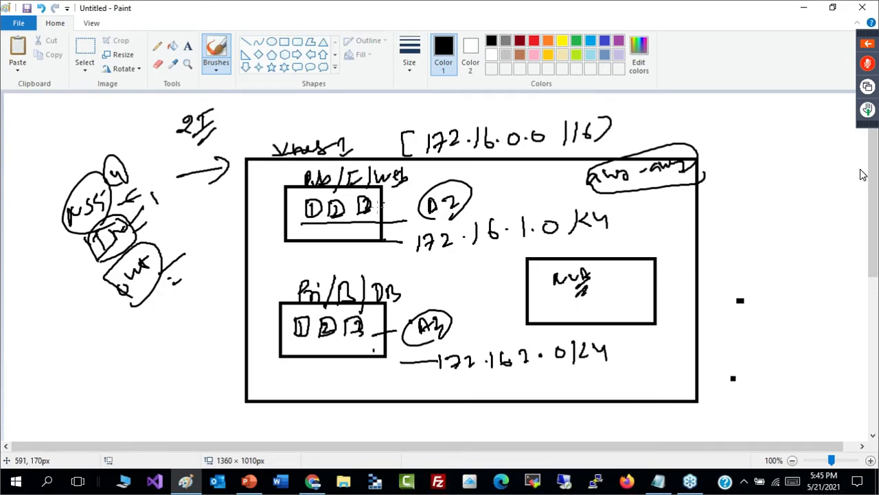
{"action": "mouse_move", "coordinate": [311, 177]}
{"action": "left_mouse_down"}
{"action": "mouse_move", "coordinate": [268, 178]}
{"action": "mouse_move", "coordinate": [260, 199]}
{"action": "mouse_move", "coordinate": [257, 246]}
{"action": "mouse_move", "coordinate": [283, 286]}
{"action": "mouse_move", "coordinate": [278, 301]}
{"action": "left_mouse_up"}
{"action": "left_click_drag", "start_coordinate": [551, 284], "coordinate": [558, 294]}
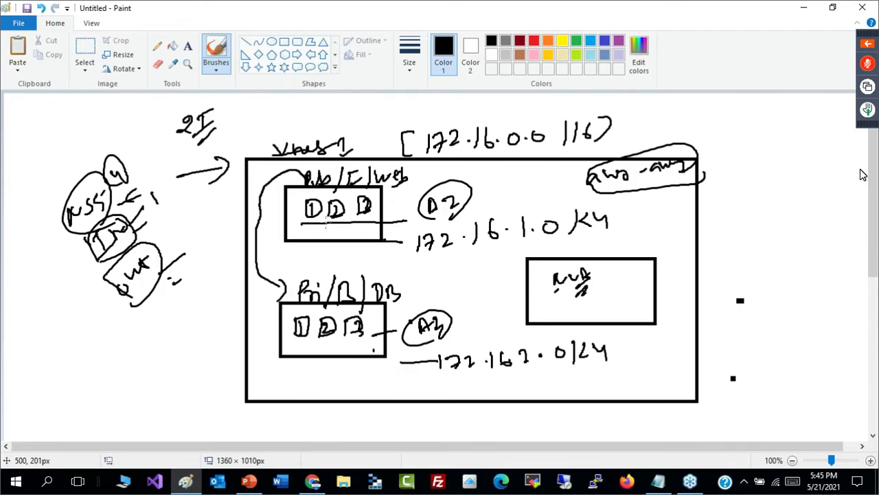
{"action": "left_click_drag", "start_coordinate": [557, 183], "coordinate": [586, 190]}
{"action": "key", "text": "ctrl+z"}
{"action": "key", "text": "ctrl+z"}
{"action": "key", "text": "ctrl+z"}
{"action": "key", "text": "ctrl+z"}
{"action": "key", "text": "ctrl+z"}
{"action": "key", "text": "ctrl+z"}
{"action": "key", "text": "ctrl+z"}
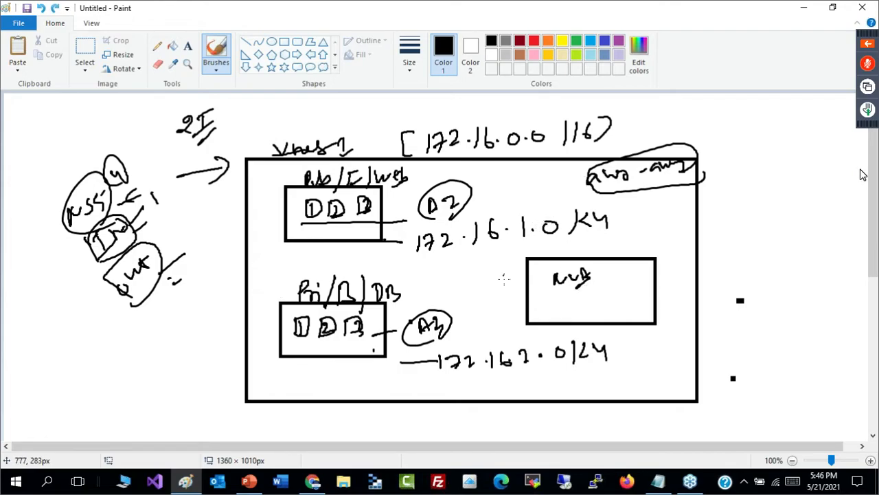
- Draw a curved arrow from the Pub/F/Web rectangle to NVA, then outline NVA and attach a circled "Rules" label
{"action": "mouse_move", "coordinate": [376, 201]}
{"action": "left_mouse_down"}
{"action": "mouse_move", "coordinate": [415, 189]}
{"action": "mouse_move", "coordinate": [535, 183]}
{"action": "mouse_move", "coordinate": [579, 264]}
{"action": "left_mouse_up"}
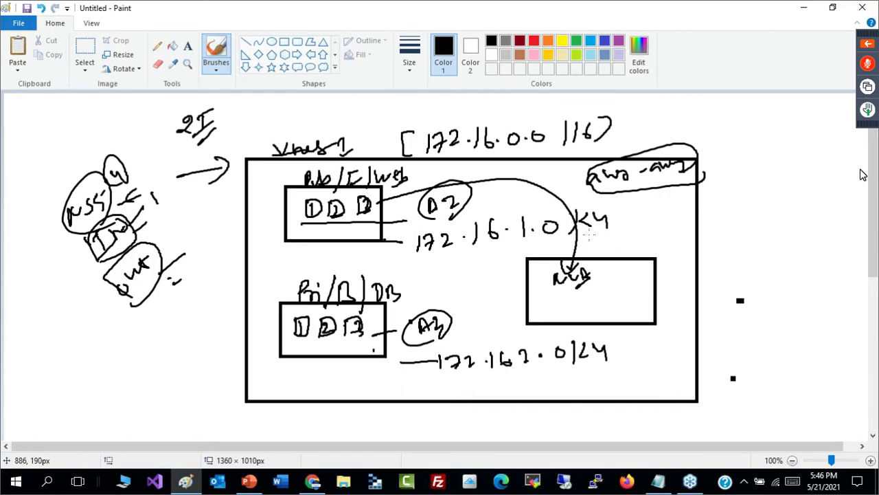
{"action": "mouse_move", "coordinate": [550, 300]}
{"action": "left_mouse_down"}
{"action": "mouse_move", "coordinate": [601, 279]}
{"action": "mouse_move", "coordinate": [594, 301]}
{"action": "mouse_move", "coordinate": [550, 295]}
{"action": "left_mouse_up"}
{"action": "mouse_move", "coordinate": [628, 244]}
{"action": "left_mouse_down"}
{"action": "mouse_move", "coordinate": [623, 260]}
{"action": "mouse_move", "coordinate": [644, 252]}
{"action": "mouse_move", "coordinate": [634, 276]}
{"action": "left_mouse_up"}
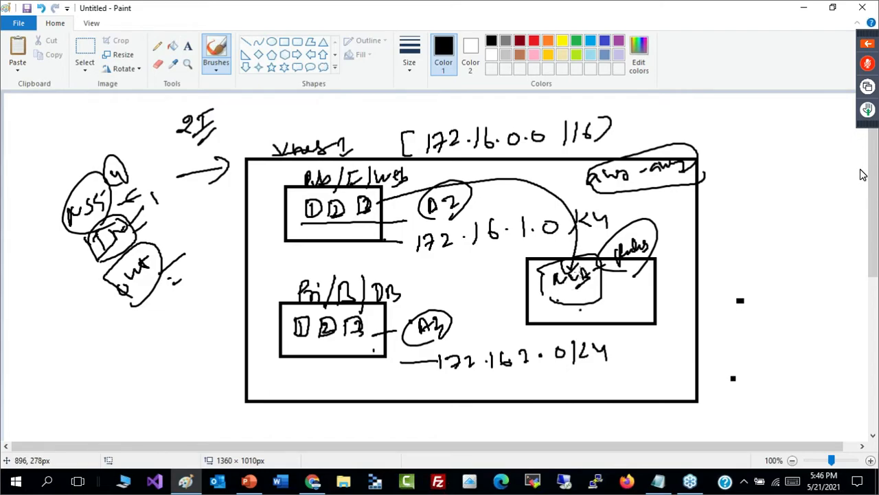
- Draw an arrow from NVA to the Pri/B/DB rectangle and underline that rectangle's numbered squares
{"action": "mouse_move", "coordinate": [568, 297]}
{"action": "left_mouse_down"}
{"action": "mouse_move", "coordinate": [529, 316]}
{"action": "mouse_move", "coordinate": [396, 315]}
{"action": "mouse_move", "coordinate": [381, 322]}
{"action": "mouse_move", "coordinate": [412, 328]}
{"action": "left_mouse_up"}
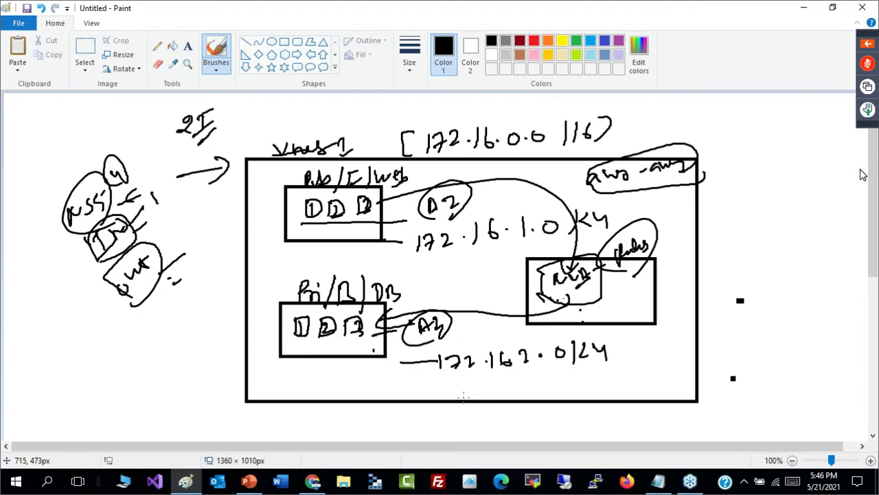
{"action": "left_click_drag", "start_coordinate": [292, 348], "coordinate": [384, 349]}
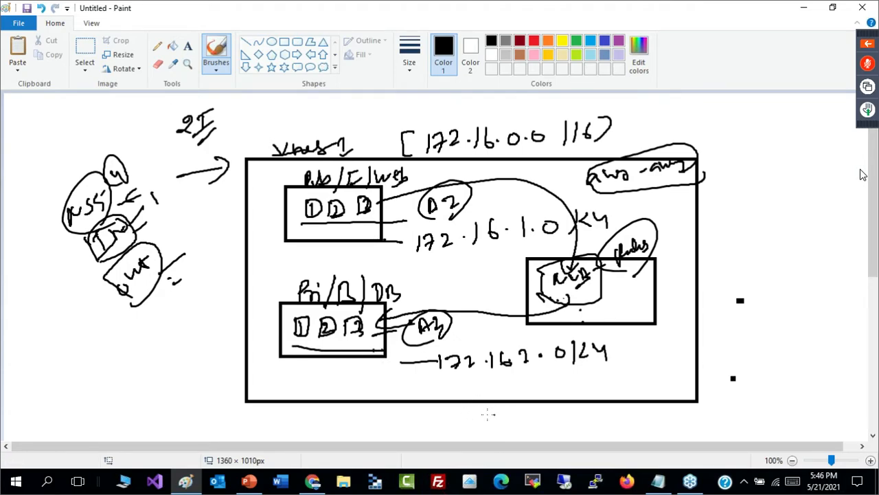
- Add short rule lines beside NVA and handwrite an underlined "Azure F/W" label below them
{"action": "mouse_move", "coordinate": [652, 279]}
{"action": "left_mouse_down"}
{"action": "mouse_move", "coordinate": [592, 288]}
{"action": "mouse_move", "coordinate": [619, 273]}
{"action": "left_mouse_up"}
{"action": "left_click_drag", "start_coordinate": [573, 296], "coordinate": [617, 293]}
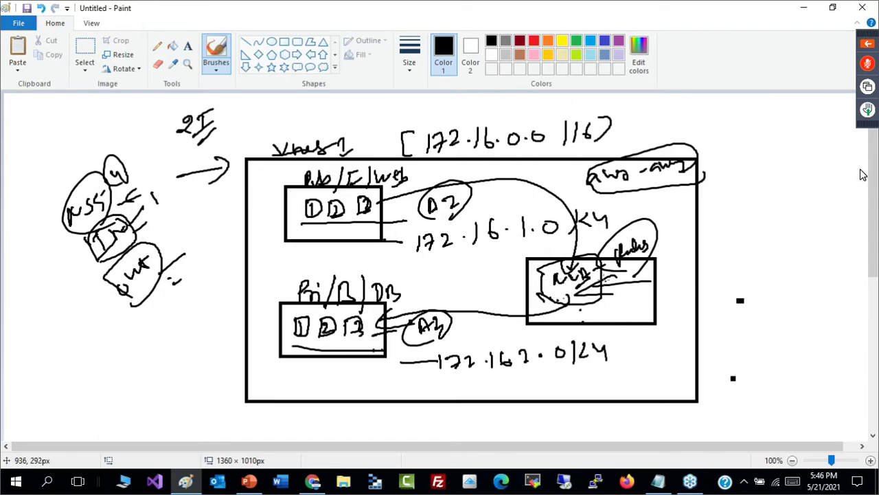
{"action": "mouse_move", "coordinate": [626, 302]}
{"action": "left_mouse_down"}
{"action": "mouse_move", "coordinate": [630, 315]}
{"action": "mouse_move", "coordinate": [636, 304]}
{"action": "mouse_move", "coordinate": [689, 293]}
{"action": "mouse_move", "coordinate": [694, 302]}
{"action": "mouse_move", "coordinate": [660, 330]}
{"action": "left_mouse_up"}
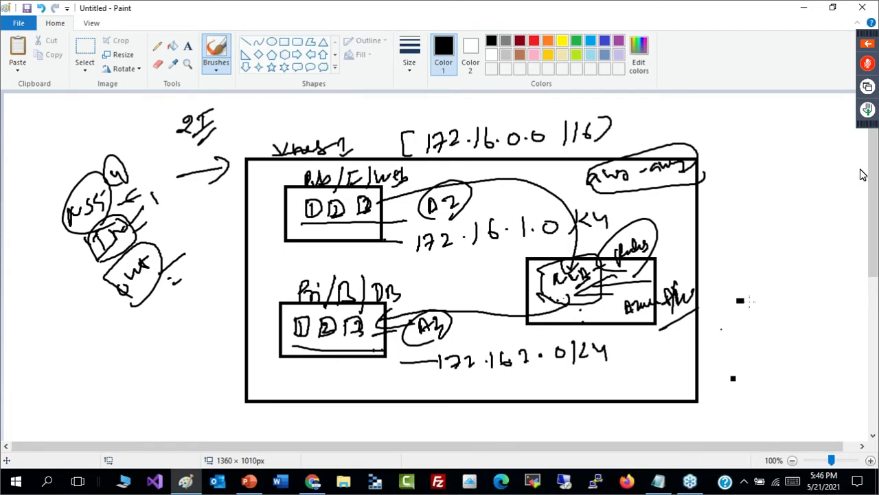
- Connect a circled "3-7" to the Azure F/W label and write a circled "NAT" above it
{"action": "left_click_drag", "start_coordinate": [677, 287], "coordinate": [717, 274]}
{"action": "mouse_move", "coordinate": [718, 262]}
{"action": "left_mouse_down"}
{"action": "mouse_move", "coordinate": [723, 277]}
{"action": "mouse_move", "coordinate": [761, 268]}
{"action": "mouse_move", "coordinate": [756, 299]}
{"action": "left_mouse_up"}
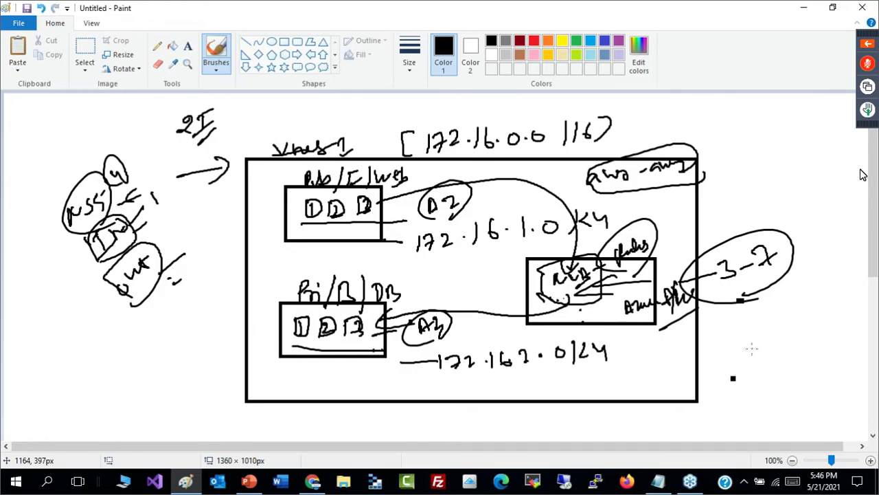
{"action": "mouse_move", "coordinate": [745, 226]}
{"action": "left_mouse_down"}
{"action": "mouse_move", "coordinate": [757, 208]}
{"action": "mouse_move", "coordinate": [780, 204]}
{"action": "mouse_move", "coordinate": [770, 235]}
{"action": "left_mouse_up"}
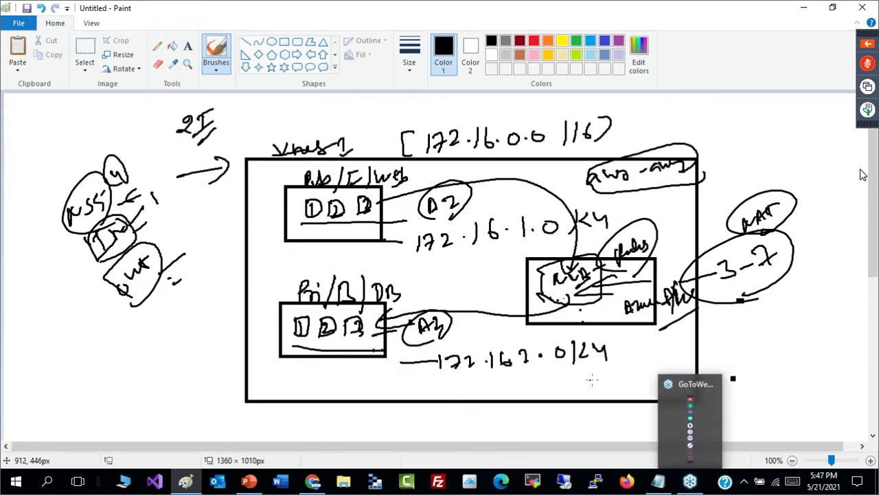
- Outline the Azure F/W label and trace over the NVA outline with the brush
{"action": "left_click_drag", "start_coordinate": [613, 301], "coordinate": [621, 322]}
{"action": "mouse_move", "coordinate": [618, 303]}
{"action": "left_mouse_down"}
{"action": "mouse_move", "coordinate": [673, 281]}
{"action": "mouse_move", "coordinate": [639, 321]}
{"action": "left_mouse_up"}
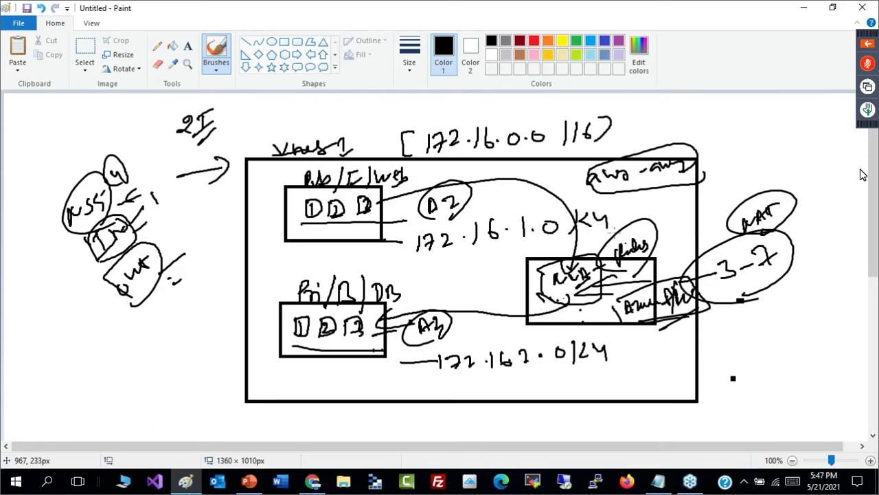
{"action": "mouse_move", "coordinate": [557, 306]}
{"action": "left_mouse_down"}
{"action": "mouse_move", "coordinate": [607, 303]}
{"action": "mouse_move", "coordinate": [598, 265]}
{"action": "left_mouse_up"}
- Start a new blank drawing without saving the current diagram, and undo the stray stroke on it
{"action": "key", "text": "ctrl+n"}
{"action": "key", "text": "Tab"}
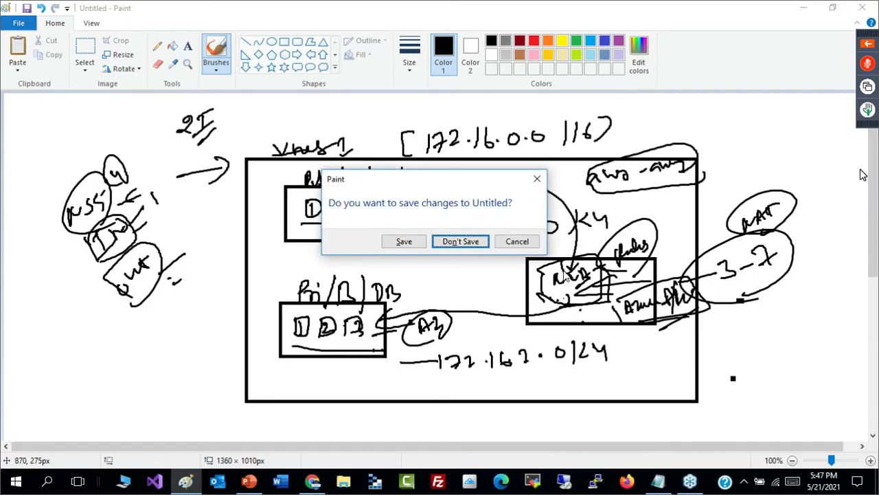
{"action": "key", "text": "Return"}
{"action": "left_click_drag", "start_coordinate": [355, 140], "coordinate": [419, 338]}
{"action": "key", "text": "ctrl+z"}
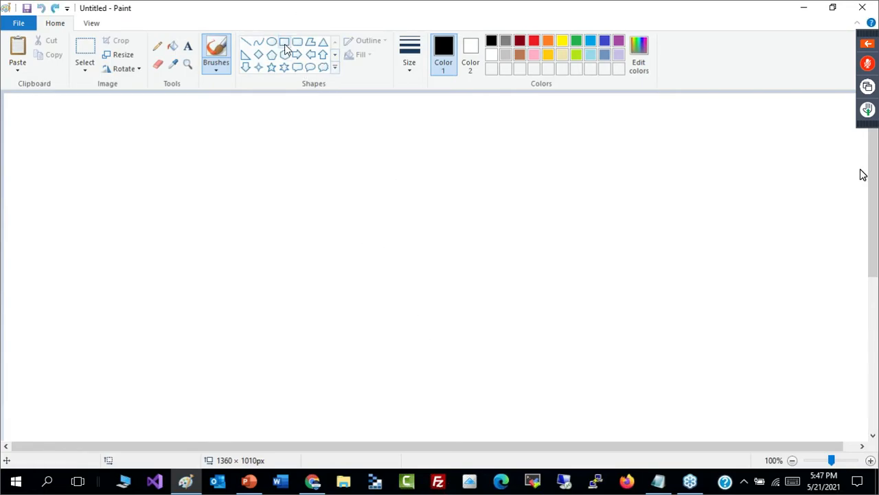
- Draw a tall rectangle in the middle of the canvas with three smaller rectangles stacked inside it
{"action": "left_click", "coordinate": [285, 41]}
{"action": "mouse_move", "coordinate": [369, 132]}
{"action": "left_mouse_down"}
{"action": "mouse_move", "coordinate": [454, 377]}
{"action": "mouse_move", "coordinate": [512, 419]}
{"action": "left_mouse_up"}
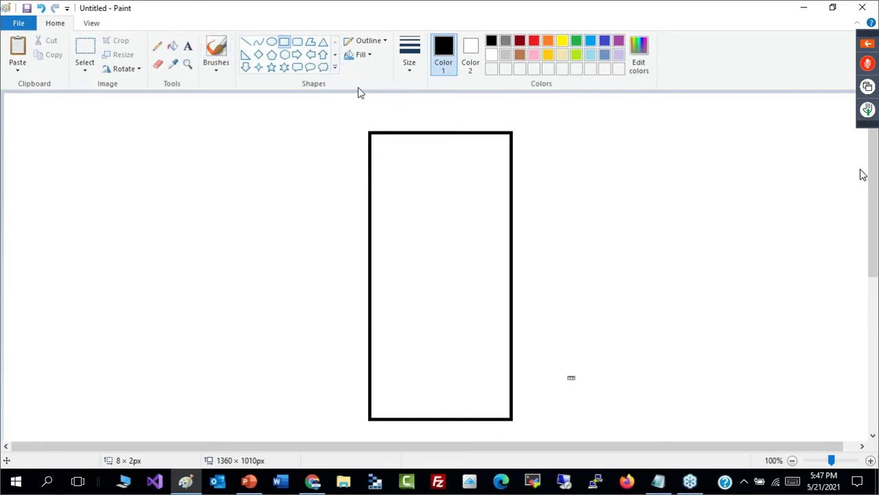
{"action": "left_click", "coordinate": [384, 151]}
{"action": "left_click_drag", "start_coordinate": [384, 151], "coordinate": [501, 198]}
{"action": "left_click_drag", "start_coordinate": [384, 253], "coordinate": [499, 297]}
{"action": "left_click_drag", "start_coordinate": [382, 348], "coordinate": [504, 393]}
- Handwrite "3-T" with the brush in the blank area beside the tall rectangle
{"action": "left_click", "coordinate": [215, 51]}
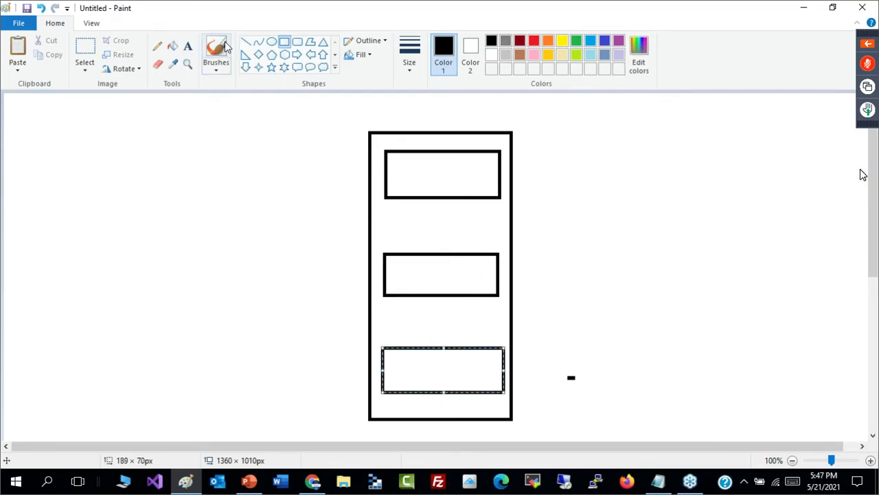
{"action": "left_click_drag", "start_coordinate": [192, 168], "coordinate": [196, 190]}
{"action": "mouse_move", "coordinate": [222, 162]}
{"action": "left_mouse_down"}
{"action": "mouse_move", "coordinate": [231, 180]}
{"action": "mouse_move", "coordinate": [246, 147]}
{"action": "left_mouse_up"}
{"action": "left_click_drag", "start_coordinate": [208, 183], "coordinate": [229, 172]}
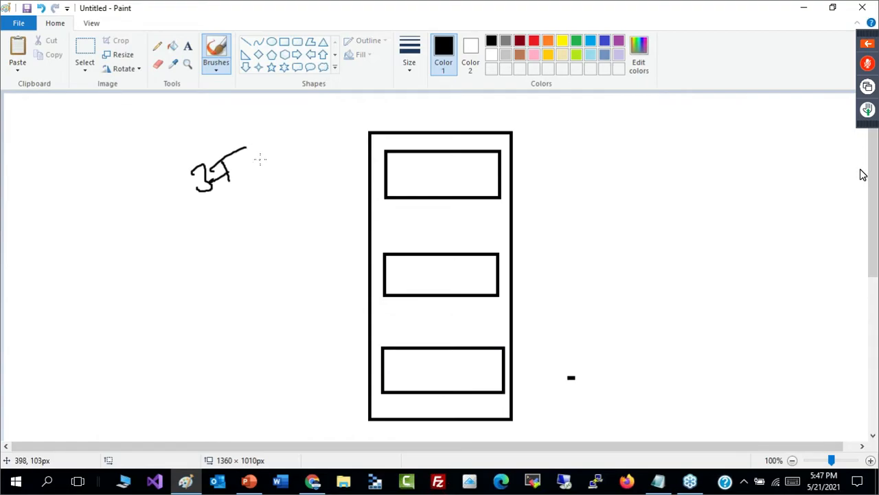
- Handwrite "F", "A" and an underlined "D/B" above the three inner rectangles, from upper to lower
{"action": "left_click_drag", "start_coordinate": [436, 140], "coordinate": [435, 156]}
{"action": "left_click_drag", "start_coordinate": [433, 143], "coordinate": [449, 138]}
{"action": "left_click_drag", "start_coordinate": [438, 149], "coordinate": [448, 145]}
{"action": "left_click_drag", "start_coordinate": [434, 253], "coordinate": [445, 250]}
{"action": "left_click_drag", "start_coordinate": [432, 252], "coordinate": [451, 243]}
{"action": "left_click_drag", "start_coordinate": [435, 329], "coordinate": [436, 351]}
{"action": "left_click_drag", "start_coordinate": [435, 333], "coordinate": [437, 350]}
{"action": "left_click_drag", "start_coordinate": [434, 359], "coordinate": [470, 341]}
{"action": "left_click_drag", "start_coordinate": [469, 327], "coordinate": [483, 341]}
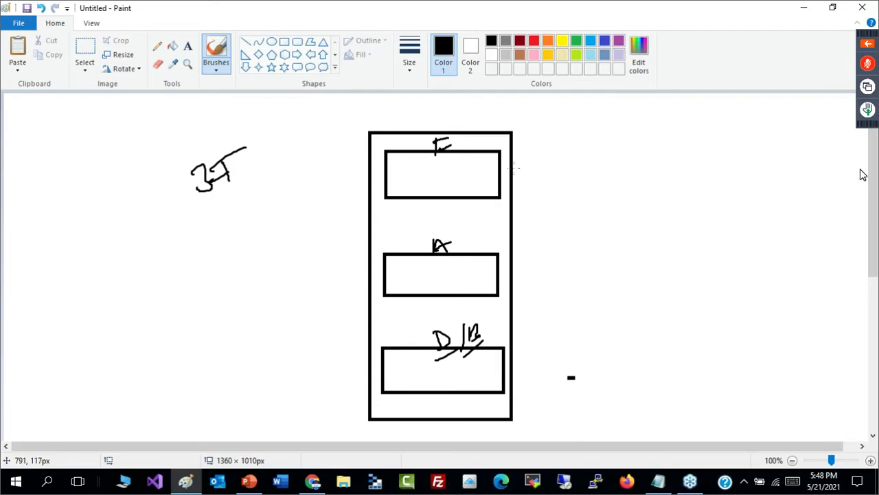
- Connect the F and A rectangles with a curve outside the frame and write an underlined "NSG" in each
{"action": "mouse_move", "coordinate": [494, 166]}
{"action": "left_mouse_down"}
{"action": "mouse_move", "coordinate": [517, 162]}
{"action": "mouse_move", "coordinate": [547, 239]}
{"action": "mouse_move", "coordinate": [542, 266]}
{"action": "mouse_move", "coordinate": [492, 273]}
{"action": "left_mouse_up"}
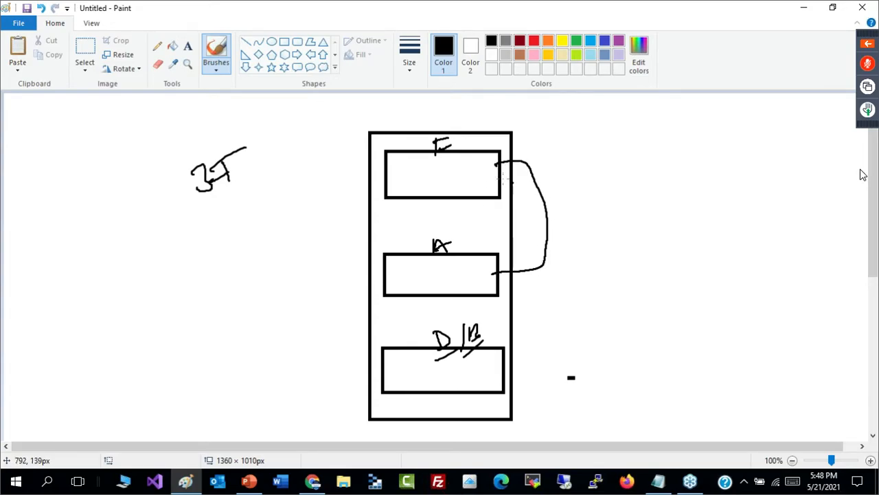
{"action": "left_click_drag", "start_coordinate": [486, 184], "coordinate": [510, 200]}
{"action": "mouse_move", "coordinate": [479, 278]}
{"action": "left_mouse_down"}
{"action": "mouse_move", "coordinate": [497, 273]}
{"action": "mouse_move", "coordinate": [473, 266]}
{"action": "mouse_move", "coordinate": [487, 270]}
{"action": "mouse_move", "coordinate": [483, 286]}
{"action": "left_mouse_up"}
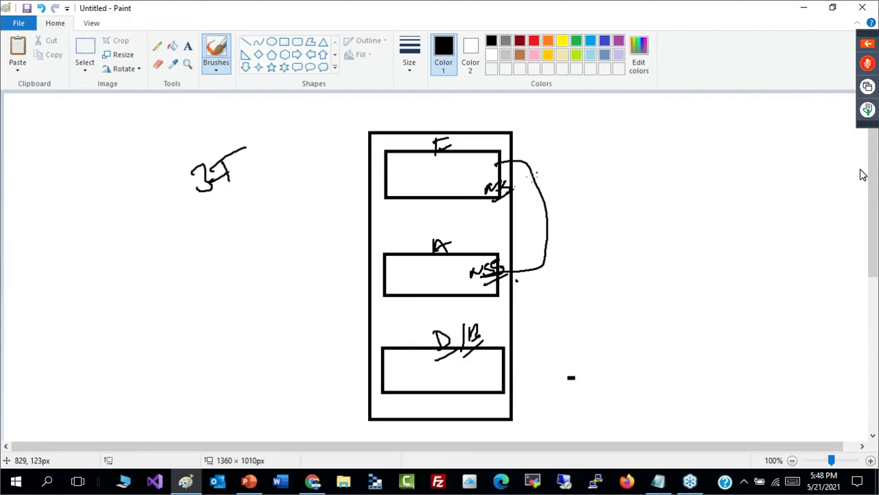
- Extend a line from the F rectangle's NSG and write an underlined "80/443" with an arrow pointing to that tier
{"action": "left_click_drag", "start_coordinate": [517, 183], "coordinate": [562, 177]}
{"action": "mouse_move", "coordinate": [528, 142]}
{"action": "left_mouse_down"}
{"action": "mouse_move", "coordinate": [520, 157]}
{"action": "mouse_move", "coordinate": [534, 150]}
{"action": "mouse_move", "coordinate": [552, 112]}
{"action": "mouse_move", "coordinate": [606, 104]}
{"action": "left_mouse_up"}
{"action": "left_click_drag", "start_coordinate": [579, 133], "coordinate": [606, 118]}
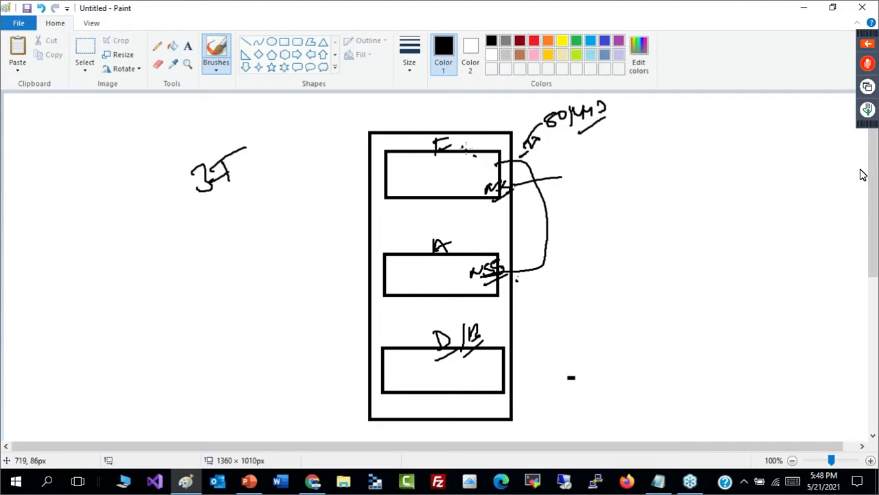
- Circle the F label, sketch a small server in its rectangle, and connect the server to a cloud outside the frame
{"action": "mouse_move", "coordinate": [429, 156]}
{"action": "left_mouse_down"}
{"action": "mouse_move", "coordinate": [467, 142]}
{"action": "mouse_move", "coordinate": [455, 125]}
{"action": "mouse_move", "coordinate": [453, 156]}
{"action": "mouse_move", "coordinate": [465, 163]}
{"action": "mouse_move", "coordinate": [433, 164]}
{"action": "mouse_move", "coordinate": [440, 180]}
{"action": "mouse_move", "coordinate": [436, 162]}
{"action": "mouse_move", "coordinate": [432, 189]}
{"action": "mouse_move", "coordinate": [469, 167]}
{"action": "left_mouse_up"}
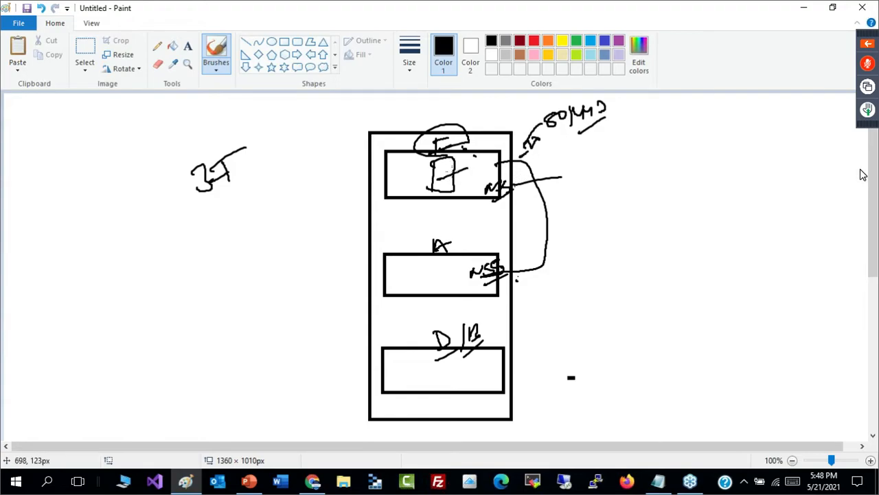
{"action": "mouse_move", "coordinate": [642, 118]}
{"action": "left_mouse_down"}
{"action": "mouse_move", "coordinate": [626, 132]}
{"action": "mouse_move", "coordinate": [679, 147]}
{"action": "mouse_move", "coordinate": [654, 117]}
{"action": "left_mouse_up"}
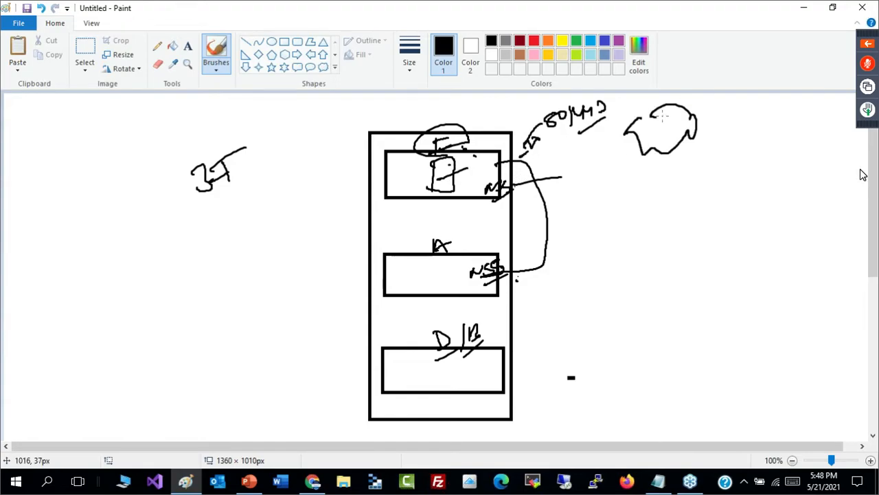
{"action": "left_click_drag", "start_coordinate": [477, 167], "coordinate": [641, 135]}
- Draw small user circles beyond the cloud, connect them to it with lines, and underline "80/443" again
{"action": "mouse_move", "coordinate": [734, 109]}
{"action": "left_mouse_down"}
{"action": "mouse_move", "coordinate": [746, 117]}
{"action": "mouse_move", "coordinate": [746, 139]}
{"action": "left_mouse_up"}
{"action": "mouse_move", "coordinate": [759, 152]}
{"action": "left_mouse_down"}
{"action": "mouse_move", "coordinate": [750, 157]}
{"action": "mouse_move", "coordinate": [751, 187]}
{"action": "left_mouse_up"}
{"action": "left_click_drag", "start_coordinate": [734, 116], "coordinate": [584, 146]}
{"action": "left_click_drag", "start_coordinate": [756, 151], "coordinate": [662, 146]}
{"action": "left_click_drag", "start_coordinate": [760, 127], "coordinate": [683, 122]}
{"action": "left_click_drag", "start_coordinate": [763, 193], "coordinate": [663, 153]}
{"action": "left_click_drag", "start_coordinate": [552, 130], "coordinate": [609, 117]}
{"action": "left_click_drag", "start_coordinate": [517, 146], "coordinate": [515, 156]}
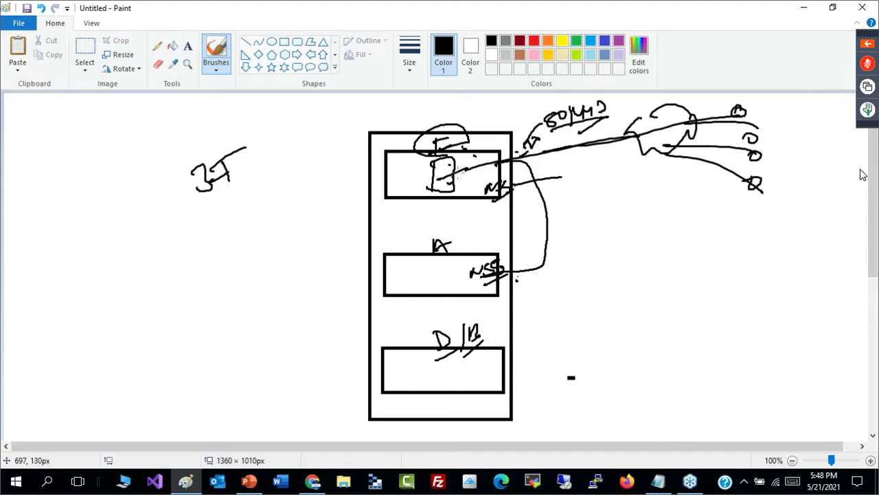
- Label the F-to-A curve "443", point an underlined "IN" at the A tier's NSG, and add a circled "NSG" in the D/B rectangle
{"action": "left_click_drag", "start_coordinate": [510, 259], "coordinate": [488, 277]}
{"action": "mouse_move", "coordinate": [534, 216]}
{"action": "left_mouse_down"}
{"action": "mouse_move", "coordinate": [568, 201]}
{"action": "mouse_move", "coordinate": [591, 219]}
{"action": "mouse_move", "coordinate": [597, 203]}
{"action": "mouse_move", "coordinate": [581, 236]}
{"action": "left_mouse_up"}
{"action": "mouse_move", "coordinate": [500, 278]}
{"action": "left_mouse_down"}
{"action": "mouse_move", "coordinate": [571, 275]}
{"action": "mouse_move", "coordinate": [558, 302]}
{"action": "left_mouse_up"}
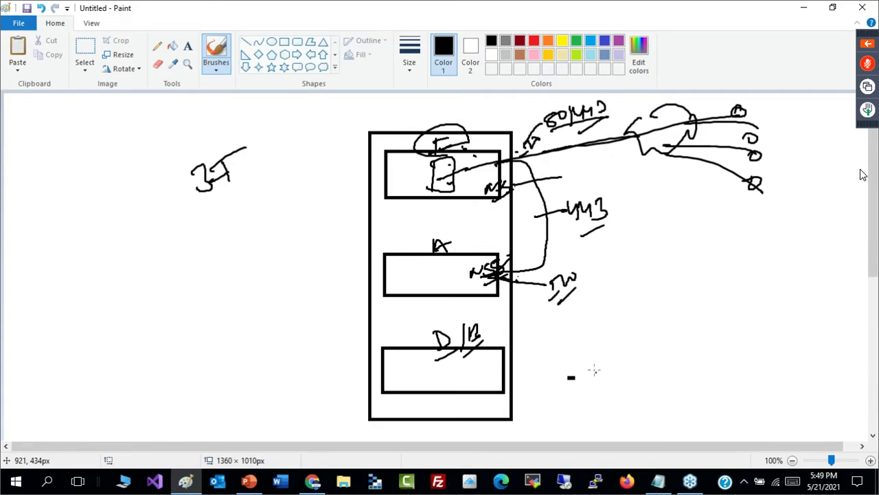
{"action": "mouse_move", "coordinate": [481, 364]}
{"action": "left_mouse_down"}
{"action": "mouse_move", "coordinate": [494, 374]}
{"action": "mouse_move", "coordinate": [487, 386]}
{"action": "mouse_move", "coordinate": [493, 361]}
{"action": "mouse_move", "coordinate": [500, 375]}
{"action": "left_mouse_up"}
{"action": "left_click_drag", "start_coordinate": [504, 367], "coordinate": [534, 356]}
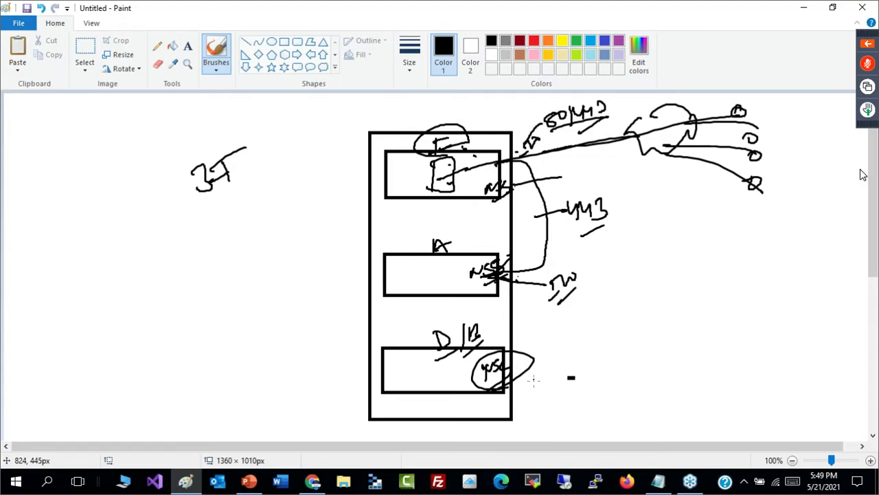
- Connect an underlined "IN" to the D/B tier's NSG and write circled port numbers "3306" and "1433" beside it
{"action": "mouse_move", "coordinate": [517, 379]}
{"action": "left_mouse_down"}
{"action": "mouse_move", "coordinate": [551, 359]}
{"action": "mouse_move", "coordinate": [567, 377]}
{"action": "mouse_move", "coordinate": [590, 355]}
{"action": "left_mouse_up"}
{"action": "mouse_move", "coordinate": [570, 391]}
{"action": "left_mouse_down"}
{"action": "mouse_move", "coordinate": [625, 349]}
{"action": "mouse_move", "coordinate": [683, 336]}
{"action": "left_mouse_up"}
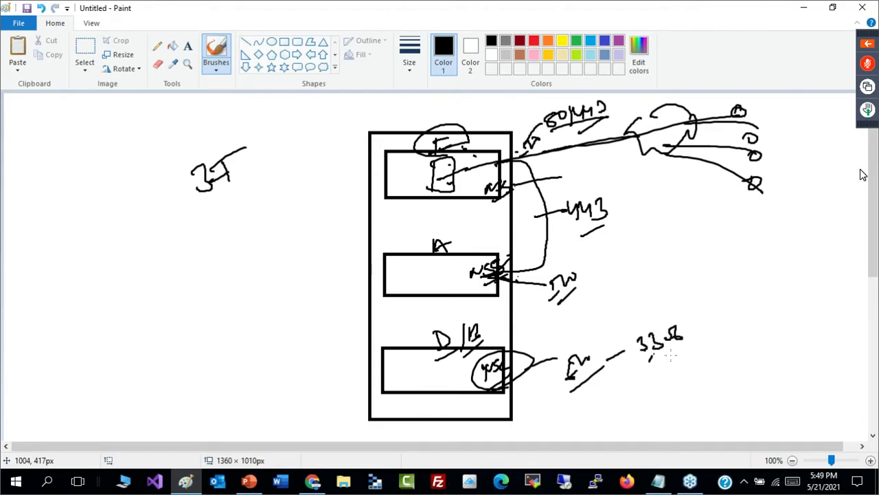
{"action": "left_click_drag", "start_coordinate": [649, 361], "coordinate": [692, 346]}
{"action": "left_click_drag", "start_coordinate": [648, 372], "coordinate": [652, 383]}
{"action": "left_click_drag", "start_coordinate": [657, 364], "coordinate": [665, 380]}
{"action": "mouse_move", "coordinate": [671, 364]}
{"action": "left_mouse_down"}
{"action": "mouse_move", "coordinate": [676, 377]}
{"action": "mouse_move", "coordinate": [689, 377]}
{"action": "left_mouse_up"}
{"action": "mouse_move", "coordinate": [675, 392]}
{"action": "left_mouse_down"}
{"action": "mouse_move", "coordinate": [699, 374]}
{"action": "mouse_move", "coordinate": [655, 364]}
{"action": "left_mouse_up"}
{"action": "left_click_drag", "start_coordinate": [696, 317], "coordinate": [690, 339]}
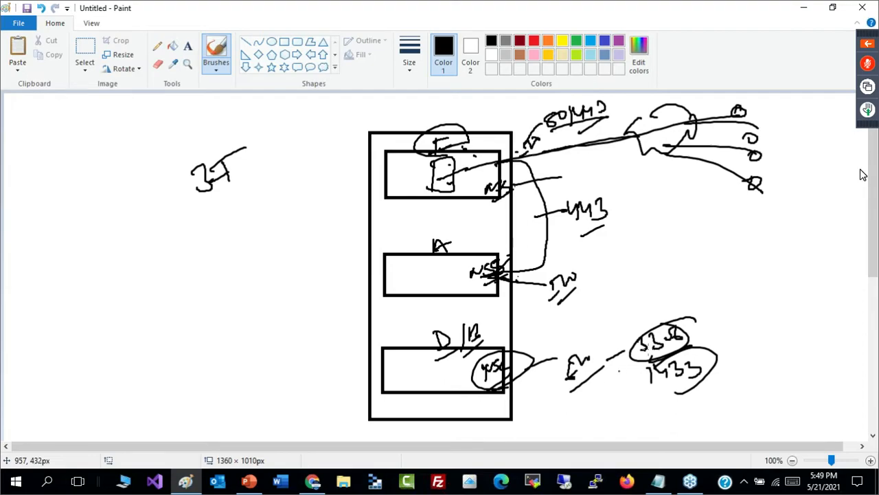
- Draw a curve from the database ports to the A tier's NSG and add emphasis strokes around the ports
{"action": "mouse_move", "coordinate": [629, 352]}
{"action": "left_mouse_down"}
{"action": "mouse_move", "coordinate": [571, 374]}
{"action": "mouse_move", "coordinate": [503, 281]}
{"action": "left_mouse_up"}
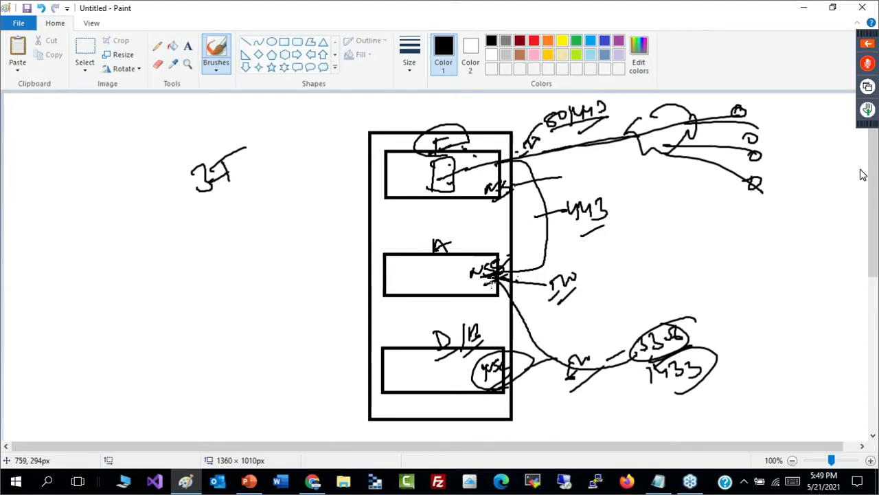
{"action": "mouse_move", "coordinate": [616, 317]}
{"action": "left_mouse_down"}
{"action": "mouse_move", "coordinate": [651, 334]}
{"action": "mouse_move", "coordinate": [681, 374]}
{"action": "left_mouse_up"}
{"action": "left_click_drag", "start_coordinate": [451, 245], "coordinate": [457, 246]}
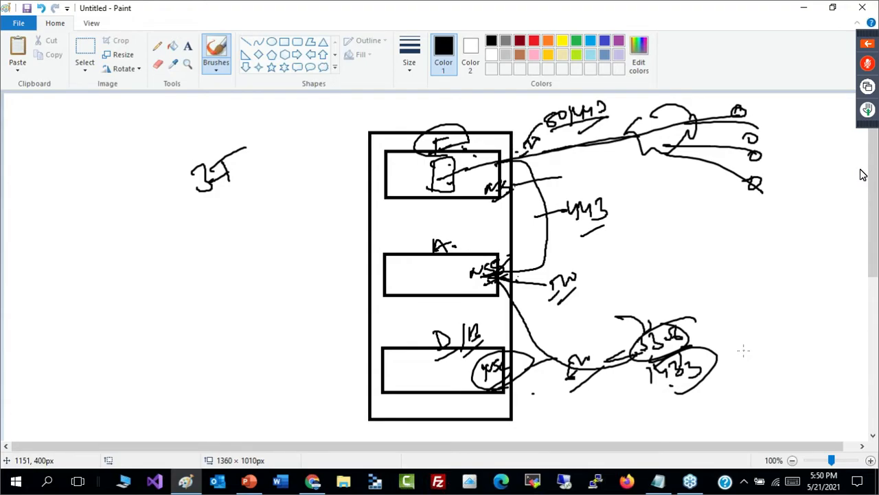
- Handwrite a circled "UDR" with an underline and an encircled "Route Table" below it
{"action": "mouse_move", "coordinate": [670, 216]}
{"action": "left_mouse_down"}
{"action": "mouse_move", "coordinate": [691, 212]}
{"action": "mouse_move", "coordinate": [698, 223]}
{"action": "left_mouse_up"}
{"action": "mouse_move", "coordinate": [711, 208]}
{"action": "left_mouse_down"}
{"action": "mouse_move", "coordinate": [711, 224]}
{"action": "mouse_move", "coordinate": [734, 214]}
{"action": "mouse_move", "coordinate": [723, 235]}
{"action": "left_mouse_up"}
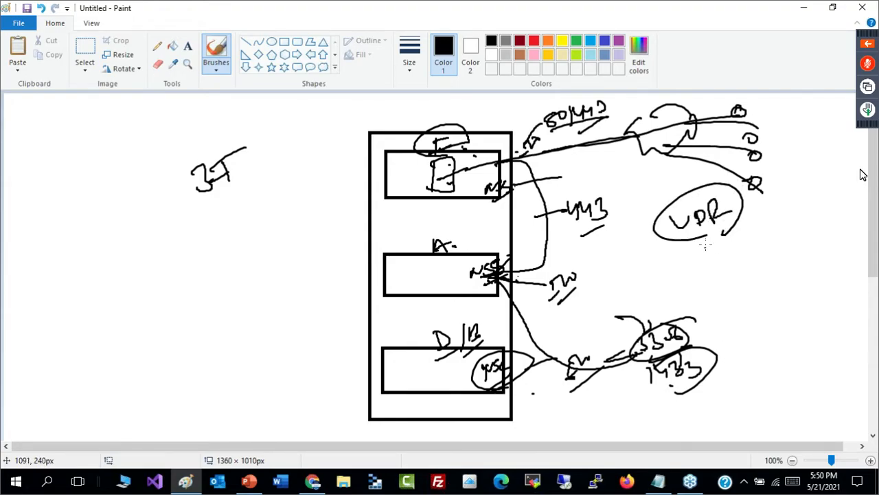
{"action": "left_click_drag", "start_coordinate": [700, 241], "coordinate": [743, 235]}
{"action": "mouse_move", "coordinate": [694, 265]}
{"action": "left_mouse_down"}
{"action": "mouse_move", "coordinate": [695, 292]}
{"action": "mouse_move", "coordinate": [707, 279]}
{"action": "mouse_move", "coordinate": [807, 264]}
{"action": "left_mouse_up"}
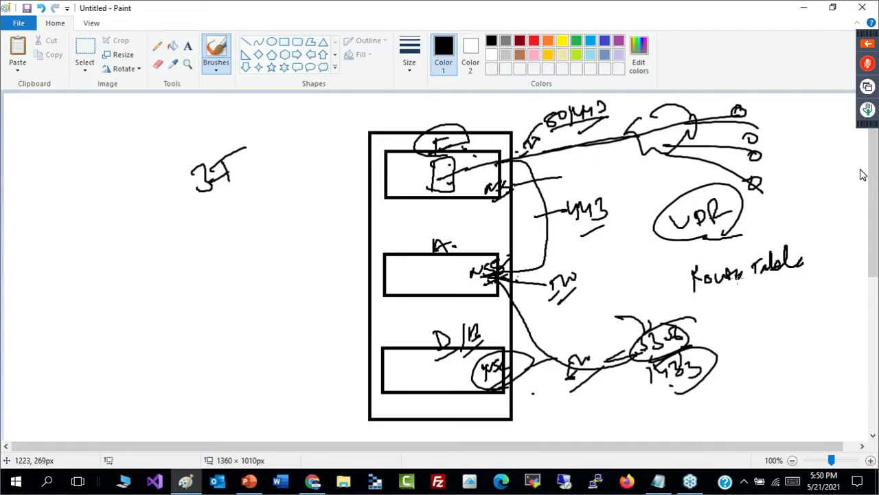
{"action": "left_click_drag", "start_coordinate": [696, 286], "coordinate": [694, 285]}
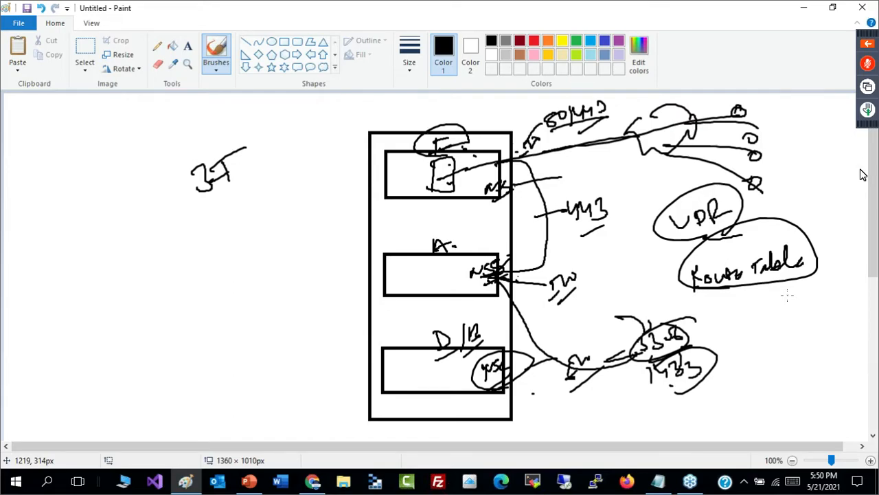
- Start a new blank drawing without saving the three-tier diagram
{"action": "left_click", "coordinate": [803, 12]}
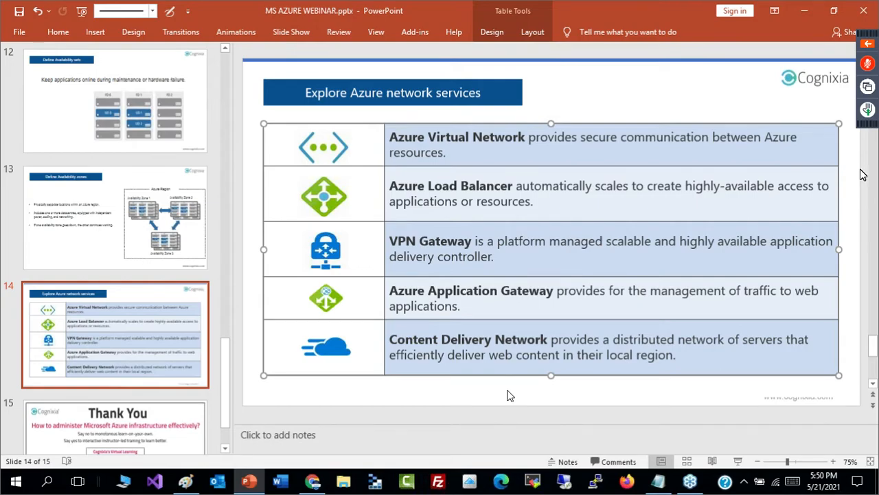
{"action": "key", "text": "alt+Tab"}
{"action": "key", "text": "alt+F4"}
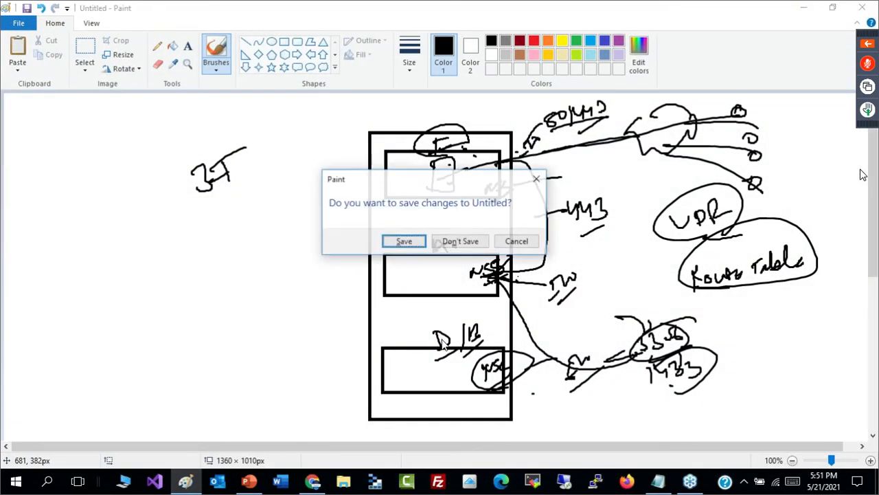
{"action": "key", "text": "n"}
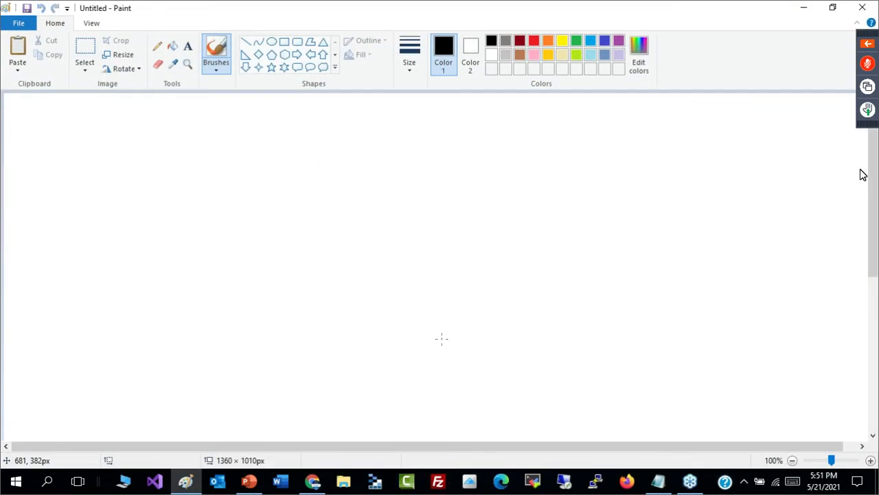
- Draw three boxes in a row and enclose them in one wide rectangle
{"action": "left_click", "coordinate": [284, 41]}
{"action": "left_click_drag", "start_coordinate": [206, 208], "coordinate": [272, 266]}
{"action": "mouse_move", "coordinate": [341, 210]}
{"action": "left_mouse_down"}
{"action": "mouse_move", "coordinate": [383, 257]}
{"action": "mouse_move", "coordinate": [414, 266]}
{"action": "left_mouse_up"}
{"action": "left_click_drag", "start_coordinate": [472, 204], "coordinate": [549, 265]}
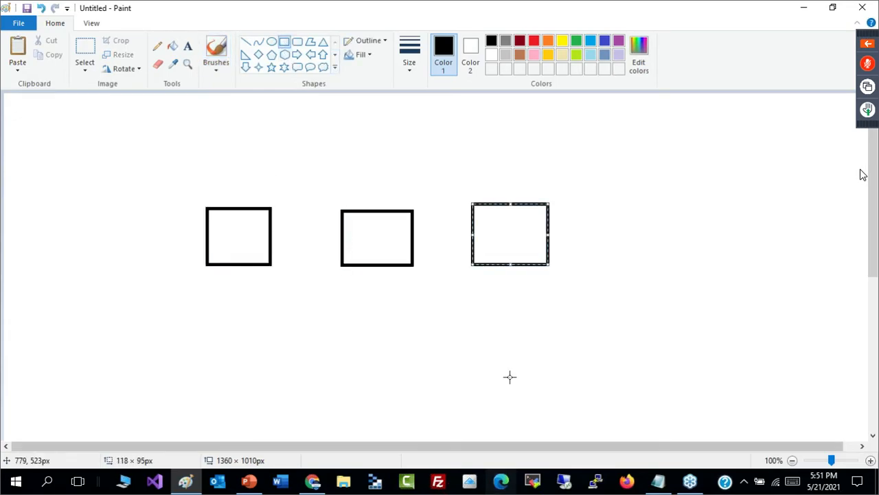
{"action": "mouse_move", "coordinate": [183, 188]}
{"action": "left_mouse_down"}
{"action": "mouse_move", "coordinate": [441, 294]}
{"action": "mouse_move", "coordinate": [631, 291]}
{"action": "left_mouse_up"}
- Brush four small user circles in a column beyond the upper right corner of the wide rectangle
{"action": "left_click", "coordinate": [215, 51]}
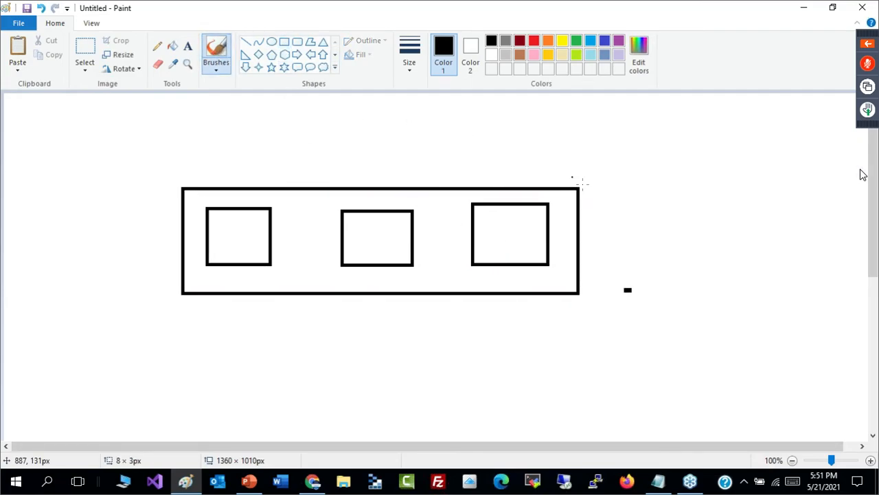
{"action": "mouse_move", "coordinate": [694, 108]}
{"action": "left_mouse_down"}
{"action": "mouse_move", "coordinate": [690, 118]}
{"action": "mouse_move", "coordinate": [697, 101]}
{"action": "left_mouse_up"}
{"action": "left_click_drag", "start_coordinate": [705, 137], "coordinate": [715, 180]}
{"action": "mouse_move", "coordinate": [706, 190]}
{"action": "left_mouse_down"}
{"action": "mouse_move", "coordinate": [726, 195]}
{"action": "mouse_move", "coordinate": [715, 201]}
{"action": "left_mouse_up"}
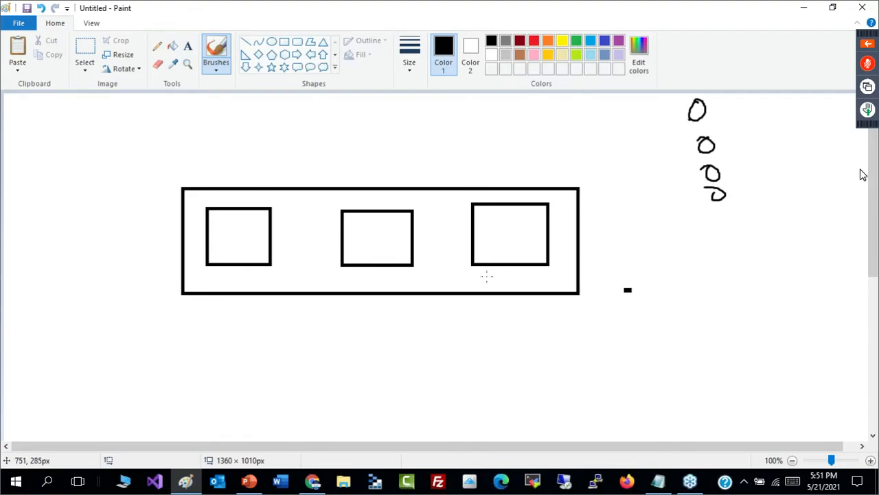
- Draw a freehand box labelled "L.B" above the wide rectangle and connect it to the three inner boxes
{"action": "mouse_move", "coordinate": [323, 157]}
{"action": "left_mouse_down"}
{"action": "mouse_move", "coordinate": [323, 185]}
{"action": "mouse_move", "coordinate": [428, 147]}
{"action": "mouse_move", "coordinate": [374, 176]}
{"action": "mouse_move", "coordinate": [330, 177]}
{"action": "mouse_move", "coordinate": [355, 170]}
{"action": "left_mouse_up"}
{"action": "left_click_drag", "start_coordinate": [363, 167], "coordinate": [371, 173]}
{"action": "left_click_drag", "start_coordinate": [372, 159], "coordinate": [374, 174]}
{"action": "mouse_move", "coordinate": [323, 183]}
{"action": "left_mouse_down"}
{"action": "mouse_move", "coordinate": [334, 177]}
{"action": "mouse_move", "coordinate": [257, 213]}
{"action": "mouse_move", "coordinate": [356, 195]}
{"action": "mouse_move", "coordinate": [382, 219]}
{"action": "left_mouse_up"}
{"action": "left_click_drag", "start_coordinate": [434, 180], "coordinate": [501, 208]}
- Handwrite "W" inside each of the three inner boxes
{"action": "left_click_drag", "start_coordinate": [222, 223], "coordinate": [242, 227]}
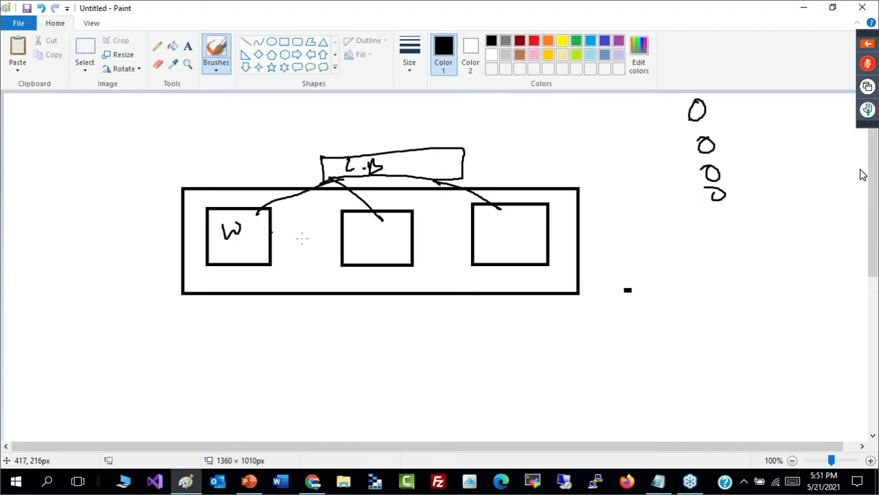
{"action": "left_click_drag", "start_coordinate": [361, 231], "coordinate": [386, 232]}
{"action": "left_click_drag", "start_coordinate": [496, 232], "coordinate": [533, 234]}
- Draw a curve labelled with an underlined "IP" from the L.B box to a cloud, and connect the cloud to the four user circles
{"action": "mouse_move", "coordinate": [382, 151]}
{"action": "left_mouse_down"}
{"action": "mouse_move", "coordinate": [426, 108]}
{"action": "mouse_move", "coordinate": [401, 143]}
{"action": "mouse_move", "coordinate": [400, 127]}
{"action": "mouse_move", "coordinate": [481, 131]}
{"action": "mouse_move", "coordinate": [479, 109]}
{"action": "left_mouse_up"}
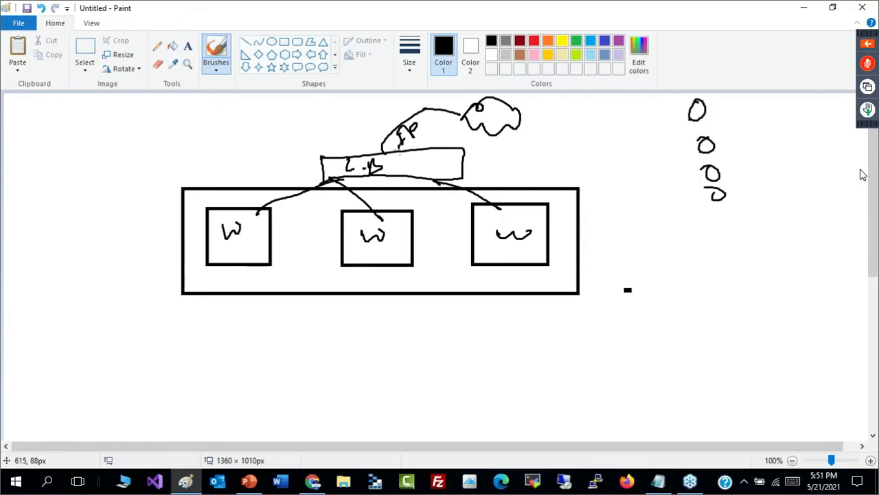
{"action": "left_click_drag", "start_coordinate": [397, 149], "coordinate": [429, 146]}
{"action": "mouse_move", "coordinate": [513, 111]}
{"action": "left_mouse_down"}
{"action": "mouse_move", "coordinate": [621, 103]}
{"action": "mouse_move", "coordinate": [675, 112]}
{"action": "left_mouse_up"}
{"action": "left_click_drag", "start_coordinate": [530, 124], "coordinate": [698, 141]}
{"action": "left_click_drag", "start_coordinate": [506, 133], "coordinate": [701, 168]}
{"action": "left_click_drag", "start_coordinate": [505, 128], "coordinate": [707, 186]}
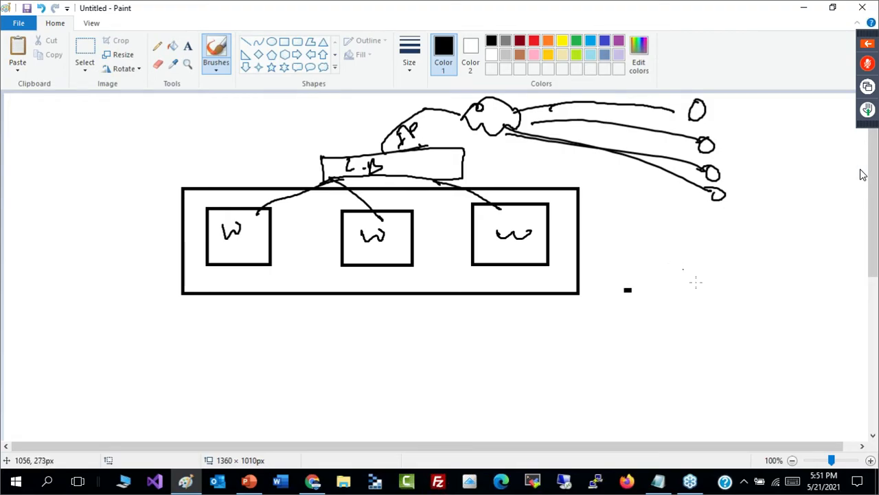
- Handwrite an underlined "xyz.com" in the blank area beside the wide rectangle
{"action": "left_click_drag", "start_coordinate": [696, 282], "coordinate": [701, 283]}
{"action": "left_click_drag", "start_coordinate": [700, 268], "coordinate": [678, 285]}
{"action": "left_click_drag", "start_coordinate": [702, 260], "coordinate": [710, 274]}
{"action": "left_click_drag", "start_coordinate": [725, 259], "coordinate": [734, 270]}
{"action": "left_click", "coordinate": [743, 267]}
{"action": "mouse_move", "coordinate": [755, 252]}
{"action": "left_mouse_down"}
{"action": "mouse_move", "coordinate": [758, 265]}
{"action": "mouse_move", "coordinate": [793, 262]}
{"action": "left_mouse_up"}
{"action": "left_click_drag", "start_coordinate": [760, 291], "coordinate": [815, 272]}
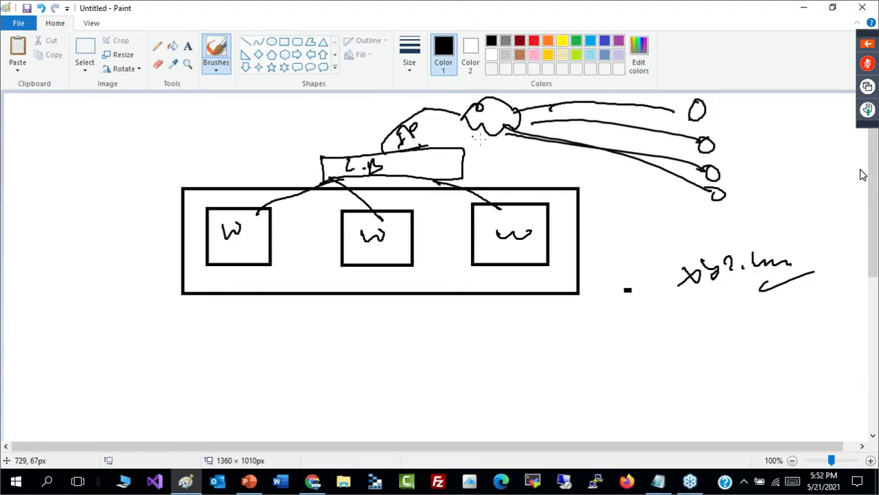
- Undo the "xyz.com" text, the lines to the user circles and the cloud, back to the IP-labelled curve
{"action": "key", "text": "ctrl+z"}
{"action": "key", "text": "ctrl+z"}
{"action": "key", "text": "ctrl+z"}
{"action": "key", "text": "ctrl+z"}
{"action": "key", "text": "ctrl+z"}
{"action": "key", "text": "ctrl+z"}
{"action": "key", "text": "ctrl+z"}
{"action": "key", "text": "ctrl+z"}
{"action": "key", "text": "ctrl+z"}
{"action": "key", "text": "ctrl+z"}
{"action": "key", "text": "ctrl+z"}
{"action": "key", "text": "ctrl+z"}
{"action": "key", "text": "ctrl+z"}
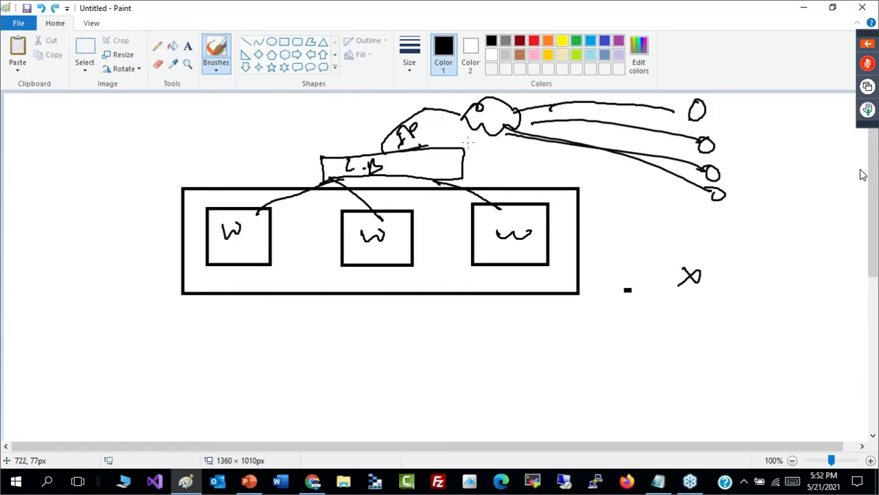
{"action": "key", "text": "ctrl+z"}
{"action": "key", "text": "ctrl+z"}
{"action": "key", "text": "ctrl+z"}
{"action": "key", "text": "ctrl+z"}
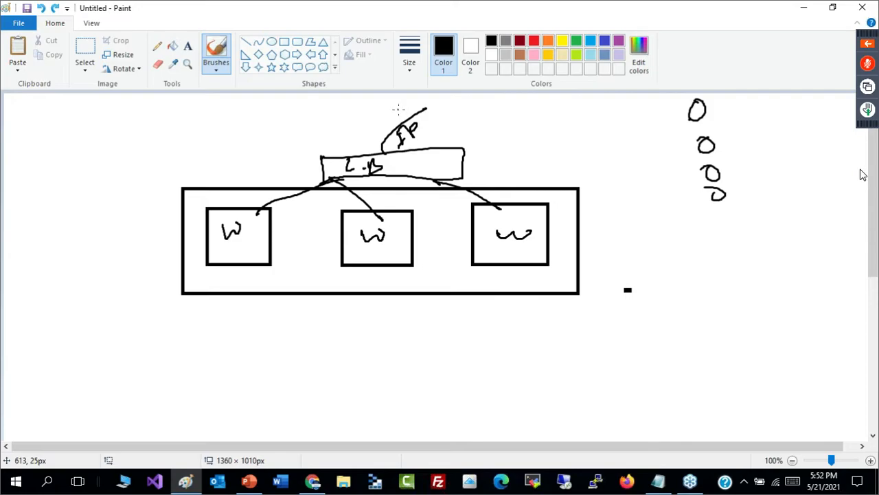
- Draw a box labelled "Azure DNS", join it to the IP curve, and connect an underlined "Alias" note below it
{"action": "left_click", "coordinate": [283, 41]}
{"action": "left_click_drag", "start_coordinate": [438, 95], "coordinate": [505, 135]}
{"action": "left_click", "coordinate": [215, 55]}
{"action": "mouse_move", "coordinate": [426, 108]}
{"action": "left_mouse_down"}
{"action": "mouse_move", "coordinate": [479, 110]}
{"action": "mouse_move", "coordinate": [499, 158]}
{"action": "mouse_move", "coordinate": [550, 140]}
{"action": "mouse_move", "coordinate": [534, 154]}
{"action": "left_mouse_up"}
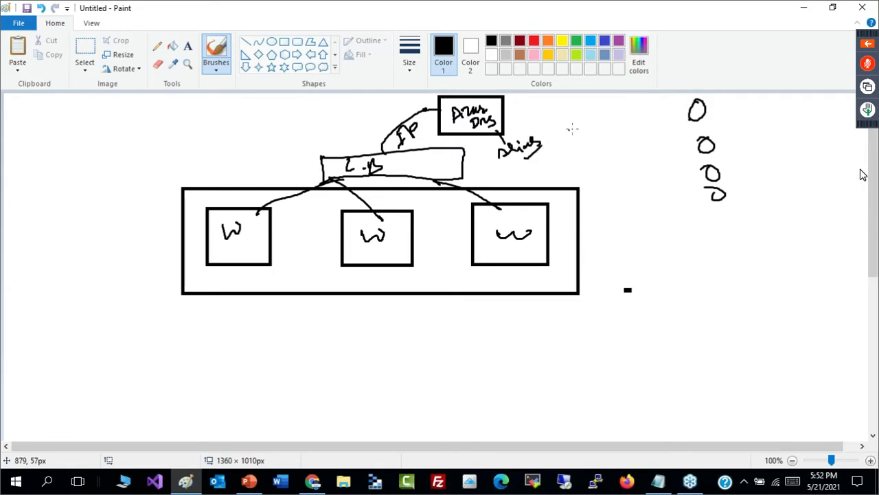
- Complete the Alias note with "IP or DNS" and write a circled "DNS" above the IP label
{"action": "mouse_move", "coordinate": [535, 158]}
{"action": "left_mouse_down"}
{"action": "mouse_move", "coordinate": [539, 169]}
{"action": "mouse_move", "coordinate": [555, 148]}
{"action": "mouse_move", "coordinate": [546, 164]}
{"action": "mouse_move", "coordinate": [586, 134]}
{"action": "left_mouse_up"}
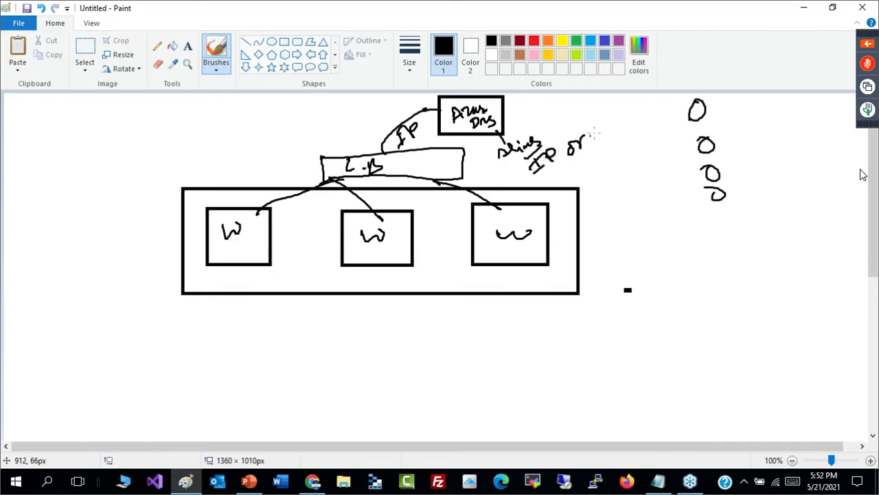
{"action": "mouse_move", "coordinate": [372, 123]}
{"action": "left_mouse_down"}
{"action": "mouse_move", "coordinate": [382, 117]}
{"action": "mouse_move", "coordinate": [388, 131]}
{"action": "mouse_move", "coordinate": [402, 104]}
{"action": "left_mouse_up"}
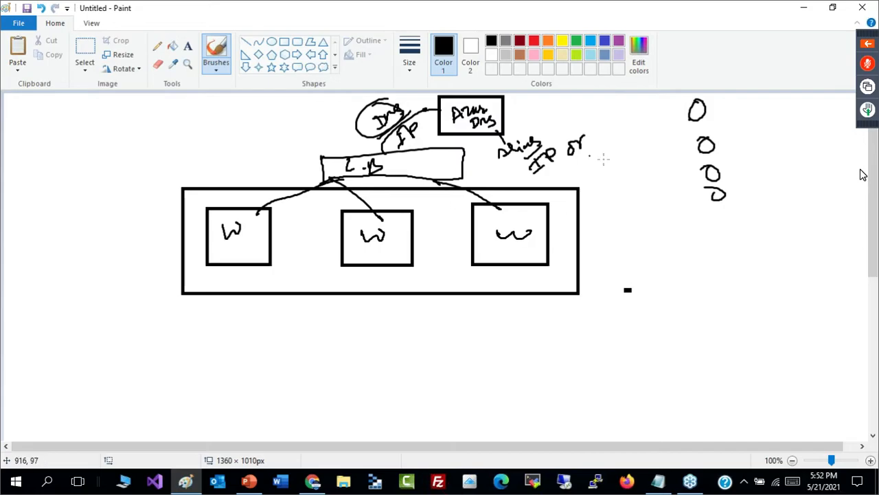
{"action": "left_click_drag", "start_coordinate": [590, 140], "coordinate": [615, 131]}
{"action": "left_click_drag", "start_coordinate": [594, 153], "coordinate": [606, 146]}
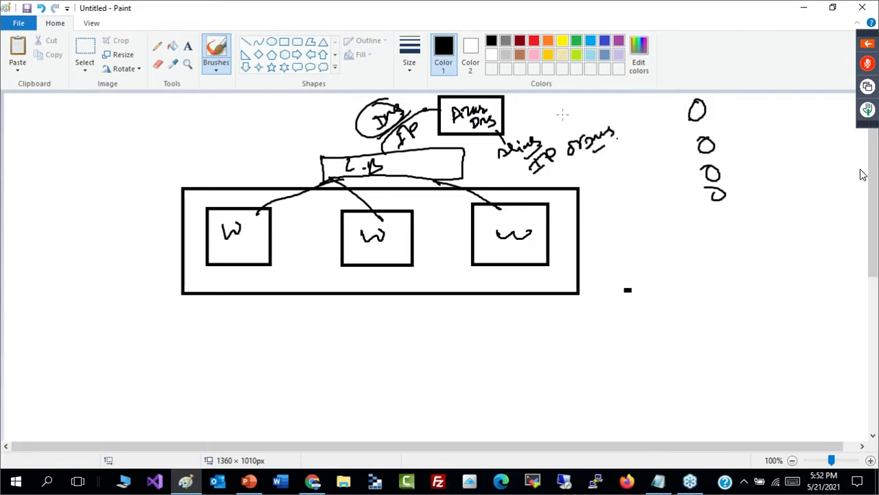
- Handwrite an underlined "xyz.com" with a bracket beside the Azure DNS box and curve it down to the "IP or DNS" note
{"action": "left_click_drag", "start_coordinate": [583, 117], "coordinate": [592, 131]}
{"action": "mouse_move", "coordinate": [549, 108]}
{"action": "left_mouse_down"}
{"action": "mouse_move", "coordinate": [565, 101]}
{"action": "mouse_move", "coordinate": [571, 115]}
{"action": "mouse_move", "coordinate": [596, 100]}
{"action": "left_mouse_up"}
{"action": "mouse_move", "coordinate": [595, 103]}
{"action": "left_mouse_down"}
{"action": "mouse_move", "coordinate": [606, 101]}
{"action": "mouse_move", "coordinate": [618, 121]}
{"action": "left_mouse_up"}
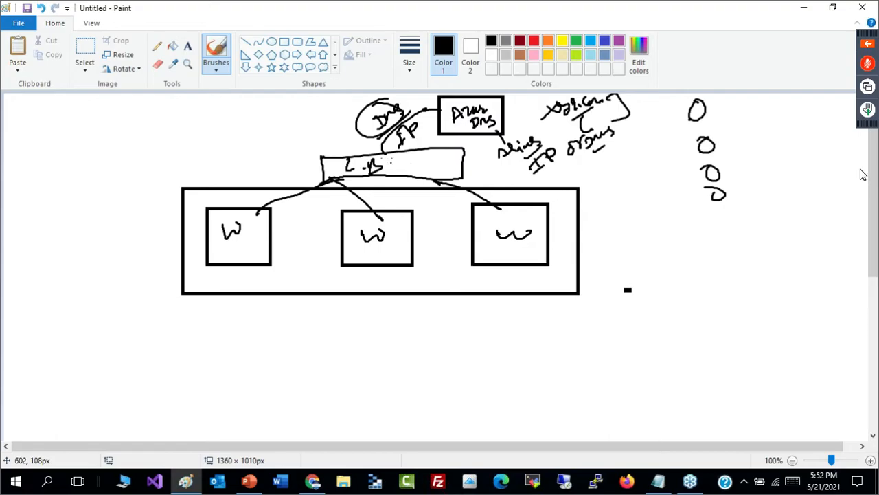
{"action": "left_click_drag", "start_coordinate": [576, 173], "coordinate": [599, 166]}
{"action": "left_click_drag", "start_coordinate": [548, 121], "coordinate": [593, 110]}
- Connect the four user circles to the xyz.com bracket and join xyz.com to the Azure DNS box, underlining "DNS" in the note
{"action": "mouse_move", "coordinate": [692, 116]}
{"action": "left_mouse_down"}
{"action": "mouse_move", "coordinate": [665, 98]}
{"action": "mouse_move", "coordinate": [622, 96]}
{"action": "left_mouse_up"}
{"action": "mouse_move", "coordinate": [700, 145]}
{"action": "left_mouse_down"}
{"action": "mouse_move", "coordinate": [648, 108]}
{"action": "mouse_move", "coordinate": [627, 107]}
{"action": "left_mouse_up"}
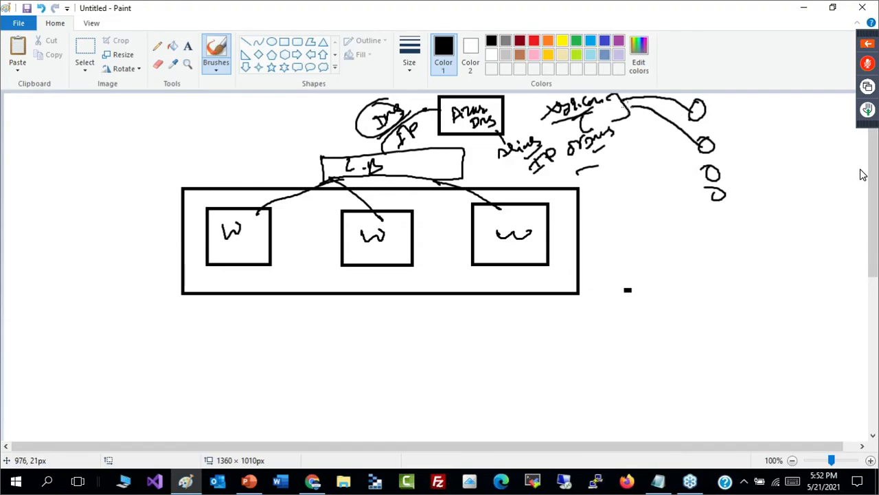
{"action": "mouse_move", "coordinate": [707, 177]}
{"action": "left_mouse_down"}
{"action": "mouse_move", "coordinate": [648, 121]}
{"action": "mouse_move", "coordinate": [628, 114]}
{"action": "left_mouse_up"}
{"action": "left_click_drag", "start_coordinate": [723, 199], "coordinate": [630, 120]}
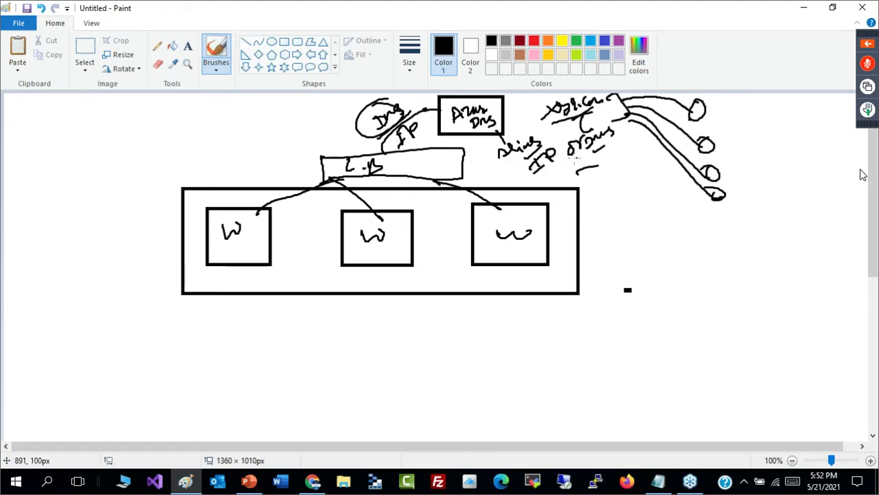
{"action": "left_click_drag", "start_coordinate": [581, 157], "coordinate": [611, 144]}
{"action": "left_click_drag", "start_coordinate": [504, 114], "coordinate": [540, 101]}
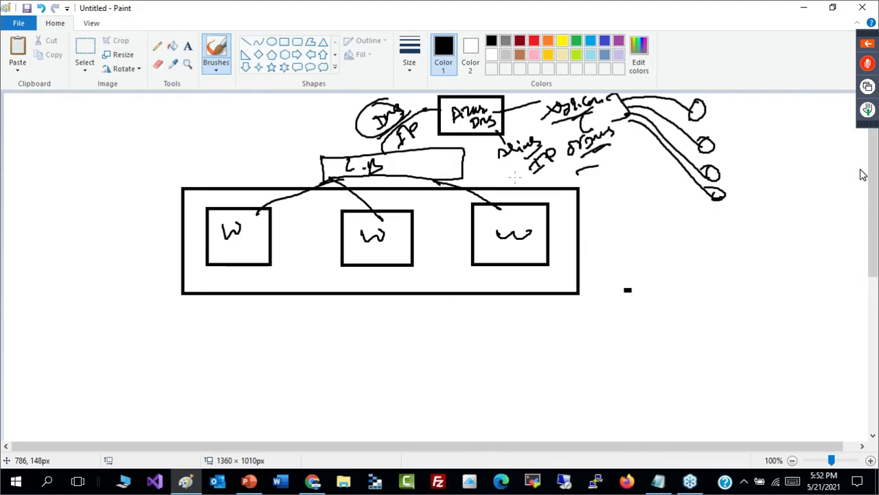
- Draw incoming arrows to the L.B rectangle and write a circled "L4" above its near end
{"action": "mouse_move", "coordinate": [433, 117]}
{"action": "left_mouse_down"}
{"action": "mouse_move", "coordinate": [443, 112]}
{"action": "mouse_move", "coordinate": [430, 115]}
{"action": "left_mouse_up"}
{"action": "mouse_move", "coordinate": [265, 160]}
{"action": "left_mouse_down"}
{"action": "mouse_move", "coordinate": [323, 160]}
{"action": "mouse_move", "coordinate": [314, 177]}
{"action": "left_mouse_up"}
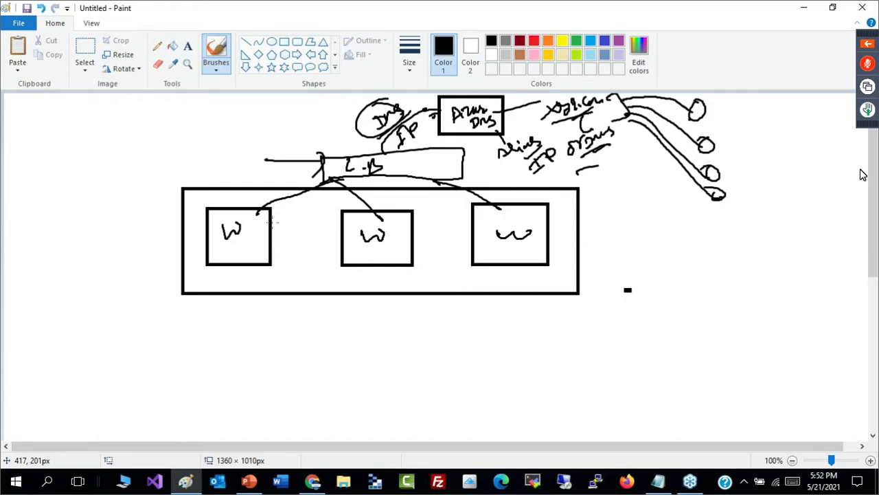
{"action": "left_click_drag", "start_coordinate": [324, 114], "coordinate": [349, 137]}
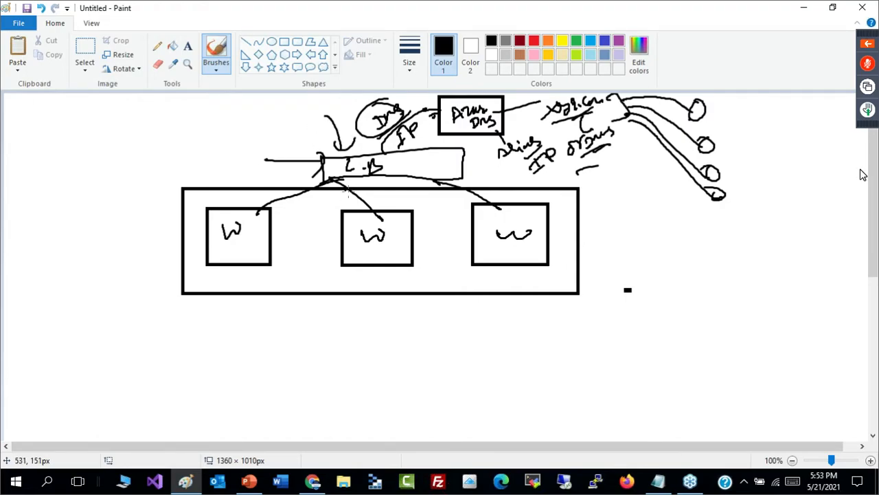
{"action": "mouse_move", "coordinate": [295, 128]}
{"action": "left_mouse_down"}
{"action": "mouse_move", "coordinate": [310, 126]}
{"action": "mouse_move", "coordinate": [305, 118]}
{"action": "left_mouse_up"}
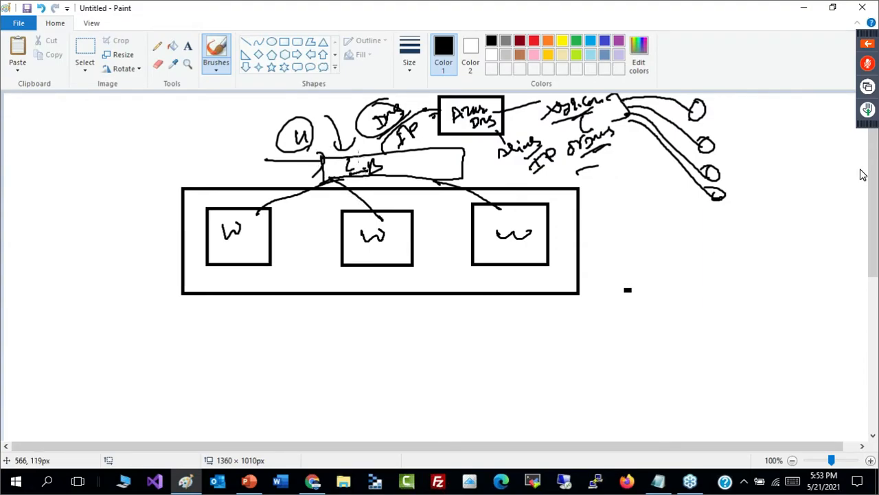
- Write a circled "Rule" and a circled "80" next to the circled L4, and underline the L.B label
{"action": "mouse_move", "coordinate": [214, 141]}
{"action": "left_mouse_down"}
{"action": "mouse_move", "coordinate": [219, 152]}
{"action": "mouse_move", "coordinate": [248, 142]}
{"action": "mouse_move", "coordinate": [238, 152]}
{"action": "left_mouse_up"}
{"action": "left_click_drag", "start_coordinate": [257, 112], "coordinate": [246, 120]}
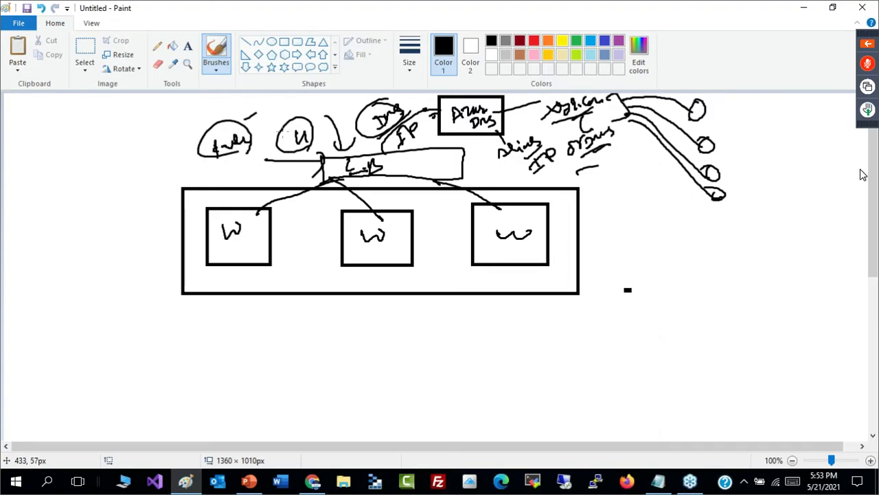
{"action": "left_click_drag", "start_coordinate": [352, 163], "coordinate": [364, 178]}
{"action": "left_click_drag", "start_coordinate": [261, 107], "coordinate": [261, 108]}
{"action": "left_click_drag", "start_coordinate": [269, 107], "coordinate": [264, 98]}
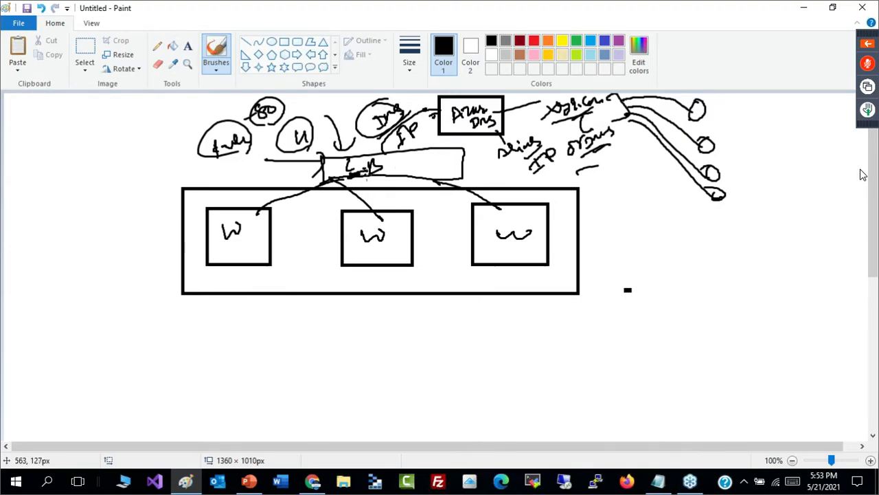
{"action": "mouse_move", "coordinate": [258, 121]}
{"action": "left_mouse_down"}
{"action": "mouse_move", "coordinate": [294, 114]}
{"action": "mouse_move", "coordinate": [285, 120]}
{"action": "left_mouse_up"}
- Draw a second set of lines from the L.B rectangle toward the three W boxes
{"action": "mouse_move", "coordinate": [322, 177]}
{"action": "left_mouse_down"}
{"action": "mouse_move", "coordinate": [273, 182]}
{"action": "mouse_move", "coordinate": [241, 201]}
{"action": "left_mouse_up"}
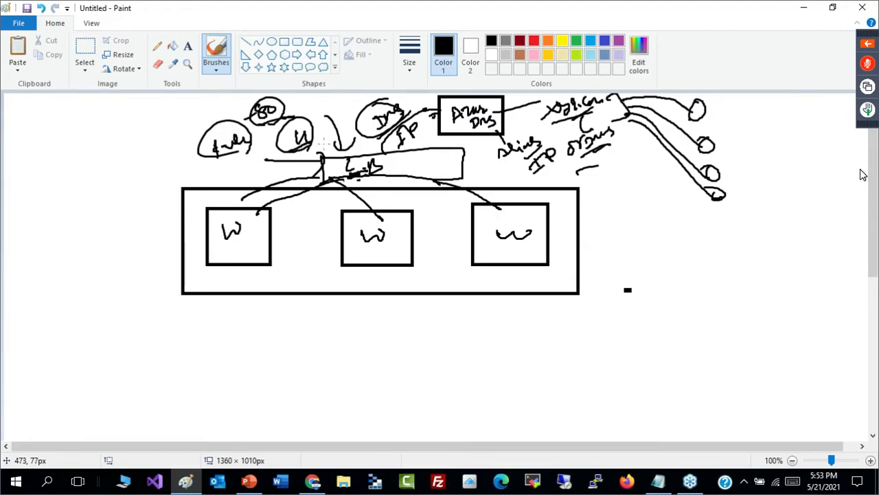
{"action": "left_click_drag", "start_coordinate": [359, 182], "coordinate": [384, 203]}
{"action": "left_click_drag", "start_coordinate": [421, 178], "coordinate": [447, 206]}
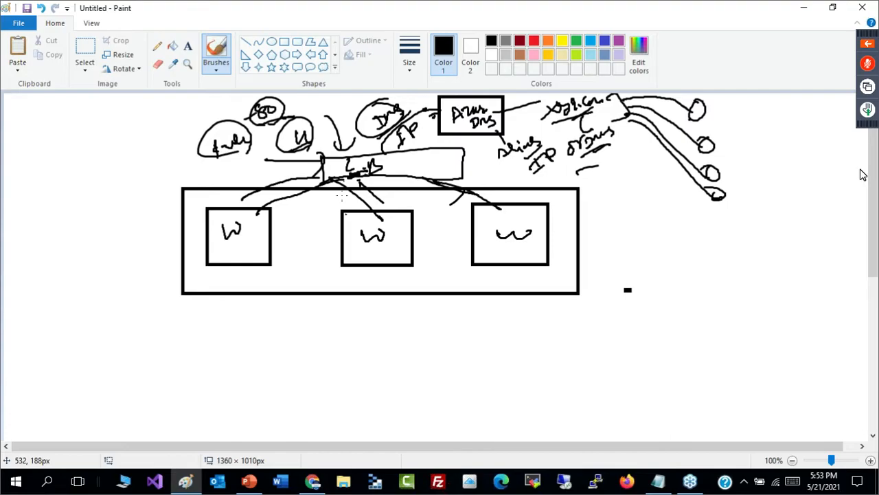
- Handwrite a double-underlined "R.R" in the blank area beside the web tier rectangle
{"action": "mouse_move", "coordinate": [41, 166]}
{"action": "left_mouse_down"}
{"action": "mouse_move", "coordinate": [59, 180]}
{"action": "mouse_move", "coordinate": [67, 157]}
{"action": "mouse_move", "coordinate": [70, 178]}
{"action": "left_mouse_up"}
{"action": "left_click", "coordinate": [60, 179]}
{"action": "left_click_drag", "start_coordinate": [85, 183], "coordinate": [63, 201]}
{"action": "left_click_drag", "start_coordinate": [57, 219], "coordinate": [86, 191]}
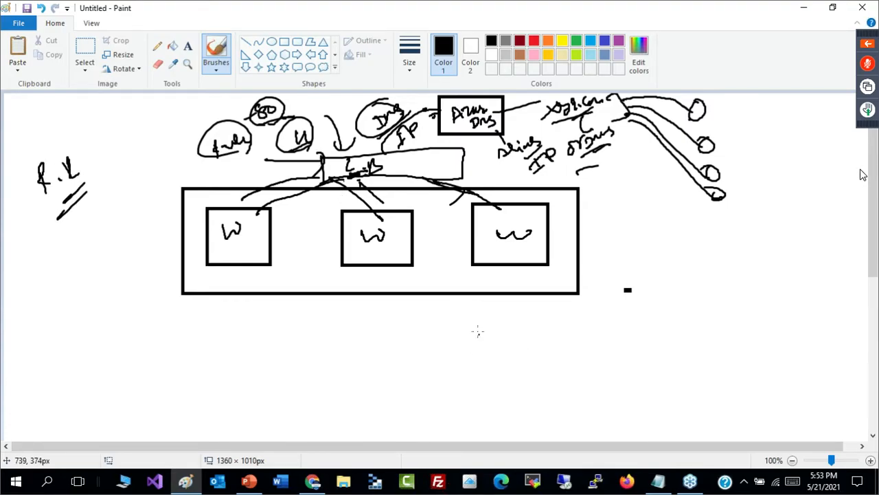
- Number the lines leading to the three W boxes 1, 2 and 3
{"action": "mouse_move", "coordinate": [272, 198]}
{"action": "left_mouse_down"}
{"action": "mouse_move", "coordinate": [264, 178]}
{"action": "mouse_move", "coordinate": [254, 205]}
{"action": "mouse_move", "coordinate": [284, 191]}
{"action": "left_mouse_up"}
{"action": "left_click_drag", "start_coordinate": [387, 194], "coordinate": [418, 202]}
{"action": "mouse_move", "coordinate": [503, 184]}
{"action": "left_mouse_down"}
{"action": "mouse_move", "coordinate": [524, 195]}
{"action": "mouse_move", "coordinate": [515, 203]}
{"action": "left_mouse_up"}
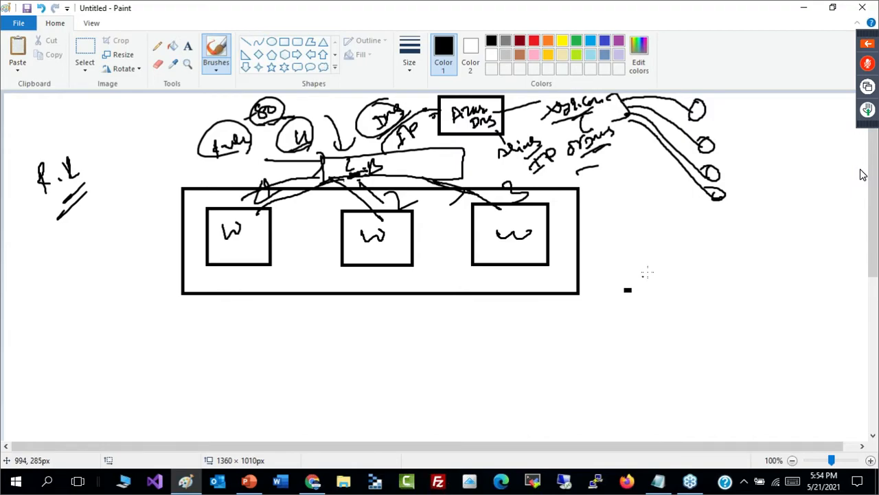
- Write an underlined "80/443" below the user circles, draw an arc around it and label it "L7" above
{"action": "mouse_move", "coordinate": [718, 254]}
{"action": "left_mouse_down"}
{"action": "mouse_move", "coordinate": [722, 239]}
{"action": "mouse_move", "coordinate": [758, 254]}
{"action": "left_mouse_up"}
{"action": "left_click_drag", "start_coordinate": [763, 237], "coordinate": [771, 241]}
{"action": "mouse_move", "coordinate": [772, 236]}
{"action": "left_mouse_down"}
{"action": "mouse_move", "coordinate": [772, 248]}
{"action": "mouse_move", "coordinate": [787, 243]}
{"action": "left_mouse_up"}
{"action": "left_click_drag", "start_coordinate": [785, 239], "coordinate": [808, 235]}
{"action": "left_click_drag", "start_coordinate": [808, 249], "coordinate": [765, 267]}
{"action": "mouse_move", "coordinate": [713, 274]}
{"action": "left_mouse_down"}
{"action": "mouse_move", "coordinate": [694, 253]}
{"action": "mouse_move", "coordinate": [821, 246]}
{"action": "mouse_move", "coordinate": [742, 267]}
{"action": "left_mouse_up"}
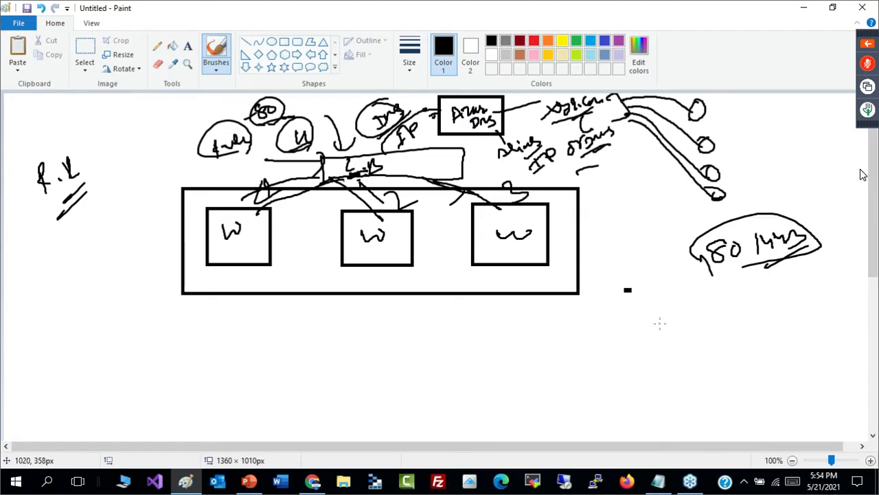
{"action": "left_click_drag", "start_coordinate": [775, 191], "coordinate": [783, 201]}
{"action": "left_click_drag", "start_coordinate": [787, 196], "coordinate": [806, 193]}
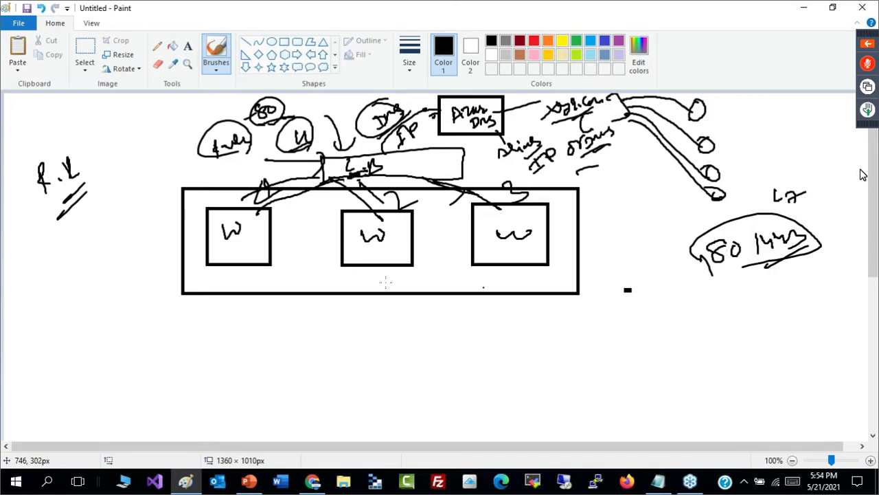
- Write "L4" with an underlined "TCP or UDP" above the R.R note, and underline 80/443 again
{"action": "left_click_drag", "start_coordinate": [95, 115], "coordinate": [121, 116]}
{"action": "mouse_move", "coordinate": [137, 117]}
{"action": "left_mouse_down"}
{"action": "mouse_move", "coordinate": [102, 138]}
{"action": "mouse_move", "coordinate": [108, 157]}
{"action": "left_mouse_up"}
{"action": "mouse_move", "coordinate": [118, 146]}
{"action": "left_mouse_down"}
{"action": "mouse_move", "coordinate": [117, 158]}
{"action": "mouse_move", "coordinate": [171, 113]}
{"action": "mouse_move", "coordinate": [136, 164]}
{"action": "left_mouse_up"}
{"action": "left_click_drag", "start_coordinate": [195, 114], "coordinate": [173, 129]}
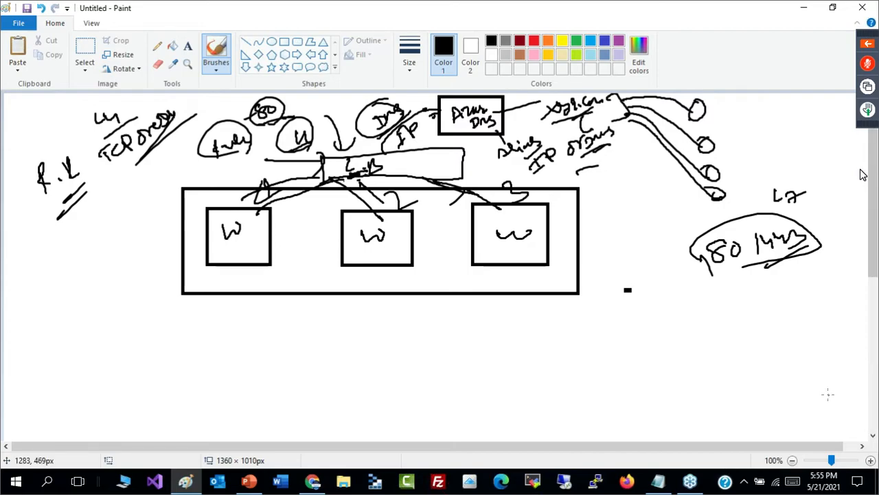
{"action": "left_click_drag", "start_coordinate": [707, 284], "coordinate": [805, 257]}
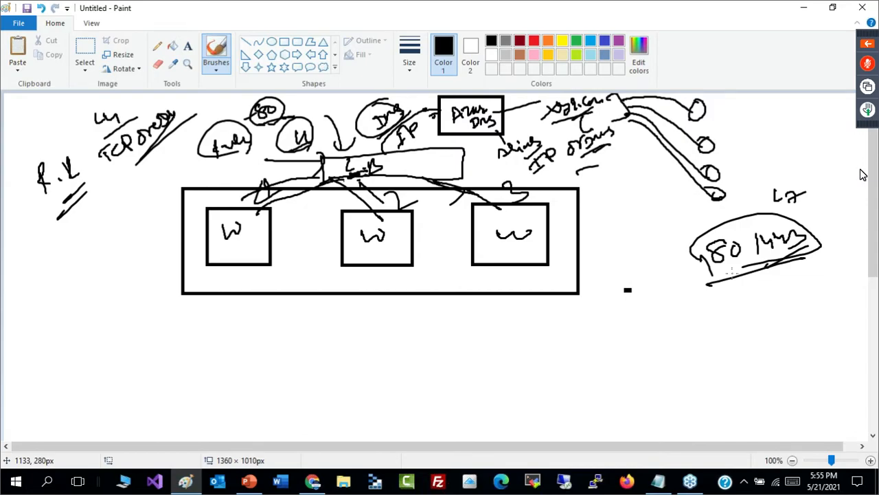
- Start a new blank canvas and draw a large ellipse for the first network
{"action": "key", "text": "ctrl+n"}
{"action": "key", "text": "Return"}
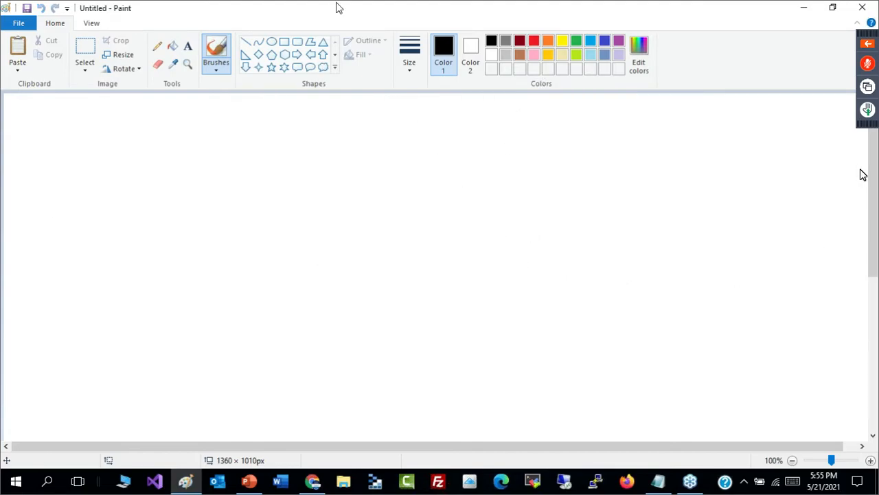
{"action": "left_click", "coordinate": [272, 43]}
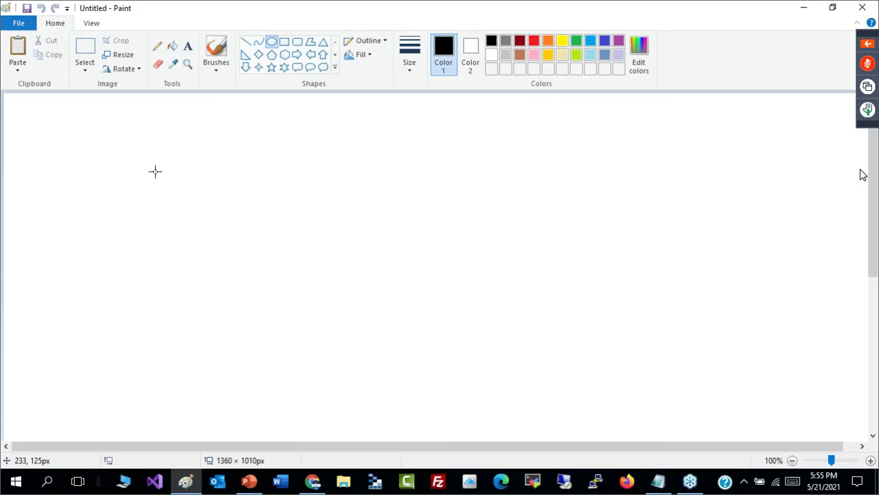
{"action": "left_click_drag", "start_coordinate": [149, 164], "coordinate": [357, 384]}
{"action": "left_click_drag", "start_coordinate": [317, 326], "coordinate": [256, 322]}
{"action": "mouse_move", "coordinate": [291, 282]}
{"action": "left_mouse_down"}
{"action": "mouse_move", "coordinate": [280, 276]}
{"action": "mouse_move", "coordinate": [311, 279]}
{"action": "mouse_move", "coordinate": [323, 265]}
{"action": "mouse_move", "coordinate": [353, 266]}
{"action": "mouse_move", "coordinate": [284, 278]}
{"action": "left_mouse_up"}
{"action": "left_click", "coordinate": [362, 233]}
- Draw four small rectangles inside the ellipse and enclose them in one larger rectangle
{"action": "left_click", "coordinate": [284, 42]}
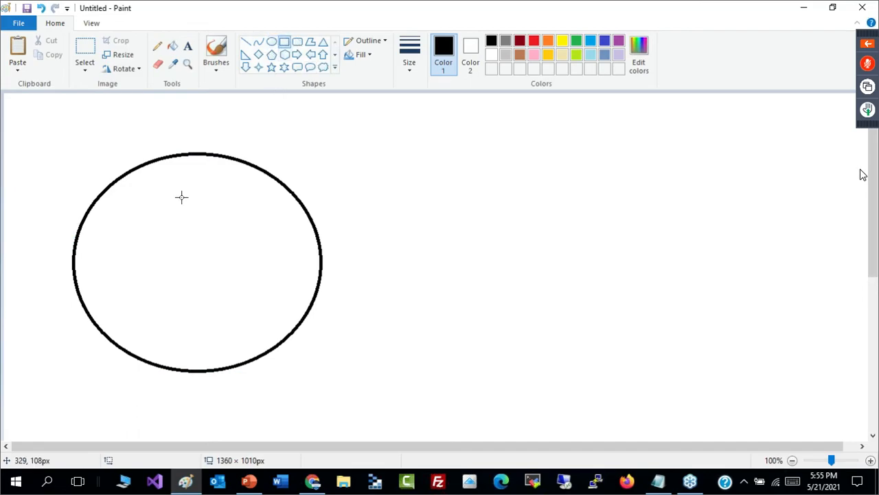
{"action": "left_click_drag", "start_coordinate": [135, 192], "coordinate": [174, 233]}
{"action": "left_click_drag", "start_coordinate": [206, 193], "coordinate": [248, 237]}
{"action": "left_click_drag", "start_coordinate": [142, 266], "coordinate": [176, 294]}
{"action": "left_click_drag", "start_coordinate": [208, 273], "coordinate": [240, 299]}
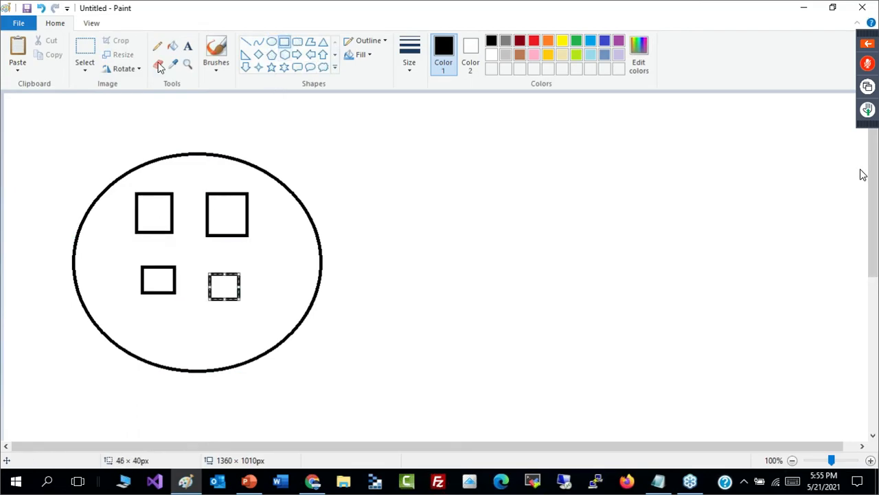
{"action": "mouse_move", "coordinate": [121, 182]}
{"action": "left_mouse_down"}
{"action": "mouse_move", "coordinate": [181, 297]}
{"action": "mouse_move", "coordinate": [273, 316]}
{"action": "mouse_move", "coordinate": [268, 310]}
{"action": "left_mouse_up"}
{"action": "left_click", "coordinate": [300, 300]}
- Draw a tall rectangle opposite the ellipse containing two wide rectangles, with three small boxes in the upper and four in the lower
{"action": "mouse_move", "coordinate": [564, 125]}
{"action": "left_mouse_down"}
{"action": "mouse_move", "coordinate": [614, 300]}
{"action": "mouse_move", "coordinate": [665, 387]}
{"action": "mouse_move", "coordinate": [765, 420]}
{"action": "mouse_move", "coordinate": [763, 412]}
{"action": "left_mouse_up"}
{"action": "left_click", "coordinate": [806, 402]}
{"action": "mouse_move", "coordinate": [589, 168]}
{"action": "left_mouse_down"}
{"action": "mouse_move", "coordinate": [614, 208]}
{"action": "mouse_move", "coordinate": [743, 241]}
{"action": "left_mouse_up"}
{"action": "mouse_move", "coordinate": [594, 306]}
{"action": "left_mouse_down"}
{"action": "mouse_move", "coordinate": [653, 371]}
{"action": "mouse_move", "coordinate": [743, 375]}
{"action": "left_mouse_up"}
{"action": "mouse_move", "coordinate": [617, 189]}
{"action": "left_mouse_down"}
{"action": "mouse_move", "coordinate": [636, 212]}
{"action": "mouse_move", "coordinate": [708, 210]}
{"action": "left_mouse_up"}
{"action": "mouse_move", "coordinate": [616, 325]}
{"action": "left_mouse_down"}
{"action": "mouse_move", "coordinate": [633, 351]}
{"action": "mouse_move", "coordinate": [693, 348]}
{"action": "left_mouse_up"}
{"action": "left_click_drag", "start_coordinate": [707, 329], "coordinate": [723, 347]}
- Brush a zigzag link from the ellipse to the tall rectangle and label it with a circled 1 and an underlined "S2S"
{"action": "left_click", "coordinate": [216, 52]}
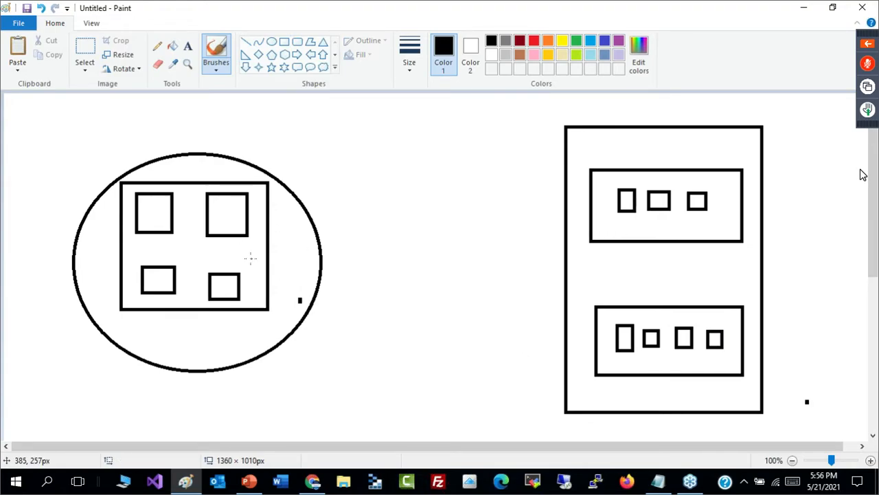
{"action": "mouse_move", "coordinate": [319, 235]}
{"action": "left_mouse_down"}
{"action": "mouse_move", "coordinate": [394, 227]}
{"action": "mouse_move", "coordinate": [389, 240]}
{"action": "mouse_move", "coordinate": [571, 206]}
{"action": "left_mouse_up"}
{"action": "left_click_drag", "start_coordinate": [348, 207], "coordinate": [349, 206]}
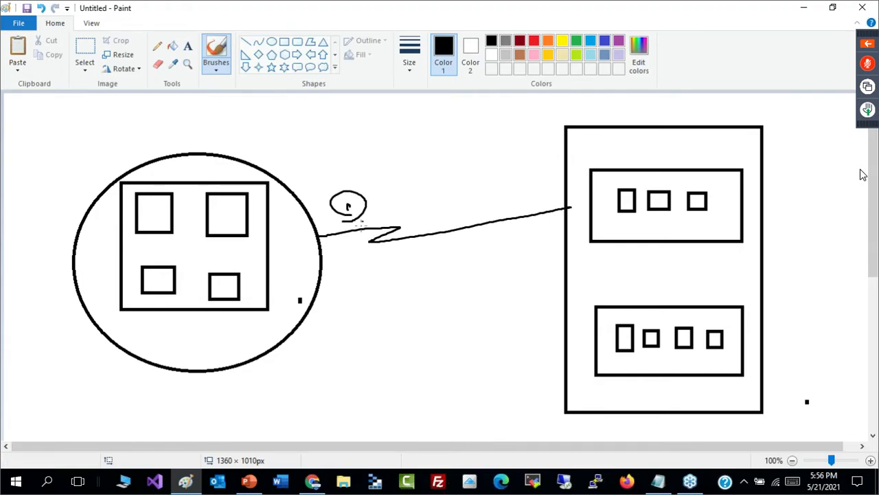
{"action": "mouse_move", "coordinate": [389, 173]}
{"action": "left_mouse_down"}
{"action": "mouse_move", "coordinate": [381, 186]}
{"action": "mouse_move", "coordinate": [408, 180]}
{"action": "left_mouse_up"}
{"action": "left_click_drag", "start_coordinate": [416, 165], "coordinate": [411, 180]}
{"action": "mouse_move", "coordinate": [392, 191]}
{"action": "left_mouse_down"}
{"action": "mouse_move", "coordinate": [410, 162]}
{"action": "mouse_move", "coordinate": [436, 167]}
{"action": "left_mouse_up"}
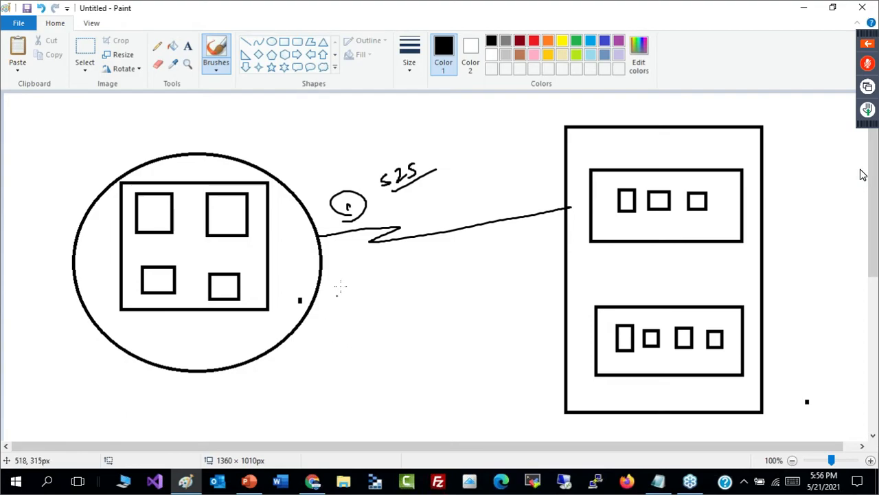
- Write a circled 2 with an underlined "Exp. Route" and link the ellipse to the tall rectangle through a circled "ISP"
{"action": "mouse_move", "coordinate": [338, 264]}
{"action": "left_mouse_down"}
{"action": "mouse_move", "coordinate": [383, 270]}
{"action": "mouse_move", "coordinate": [384, 258]}
{"action": "mouse_move", "coordinate": [407, 273]}
{"action": "mouse_move", "coordinate": [466, 259]}
{"action": "mouse_move", "coordinate": [496, 247]}
{"action": "left_mouse_up"}
{"action": "left_click_drag", "start_coordinate": [424, 286], "coordinate": [503, 262]}
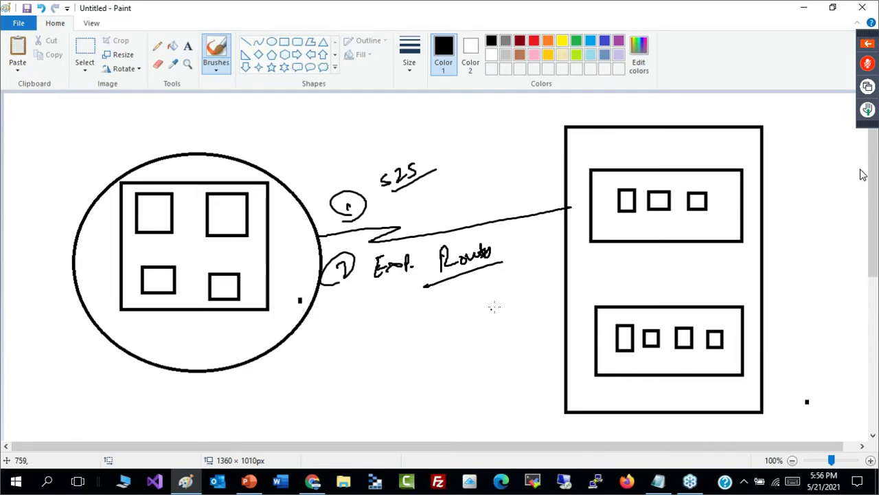
{"action": "left_click_drag", "start_coordinate": [404, 298], "coordinate": [402, 314]}
{"action": "left_click_drag", "start_coordinate": [390, 321], "coordinate": [412, 311]}
{"action": "mouse_move", "coordinate": [416, 290]}
{"action": "left_mouse_down"}
{"action": "mouse_move", "coordinate": [422, 319]}
{"action": "mouse_move", "coordinate": [433, 302]}
{"action": "left_mouse_up"}
{"action": "left_click_drag", "start_coordinate": [574, 283], "coordinate": [434, 294]}
{"action": "left_click_drag", "start_coordinate": [299, 300], "coordinate": [412, 294]}
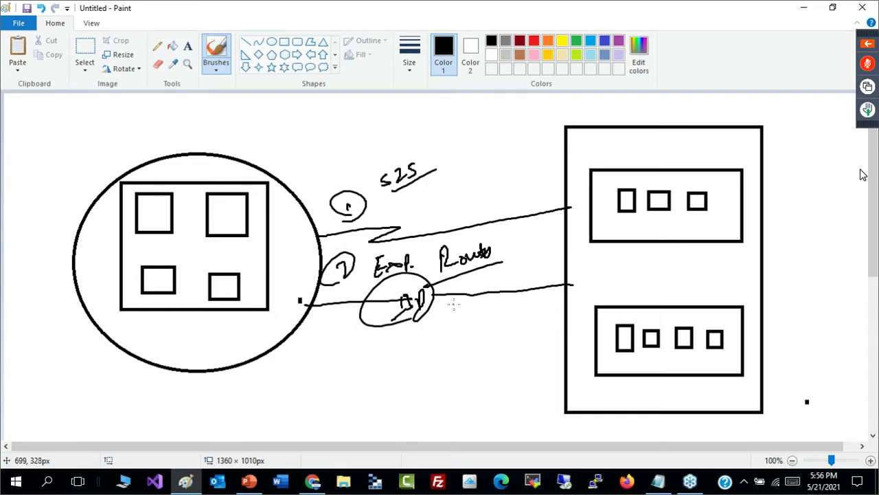
- Add a circled "P" under the ISP link, circle the S2S label and draw a circled mark above it
{"action": "left_click_drag", "start_coordinate": [453, 304], "coordinate": [470, 333]}
{"action": "left_click_drag", "start_coordinate": [432, 147], "coordinate": [395, 149]}
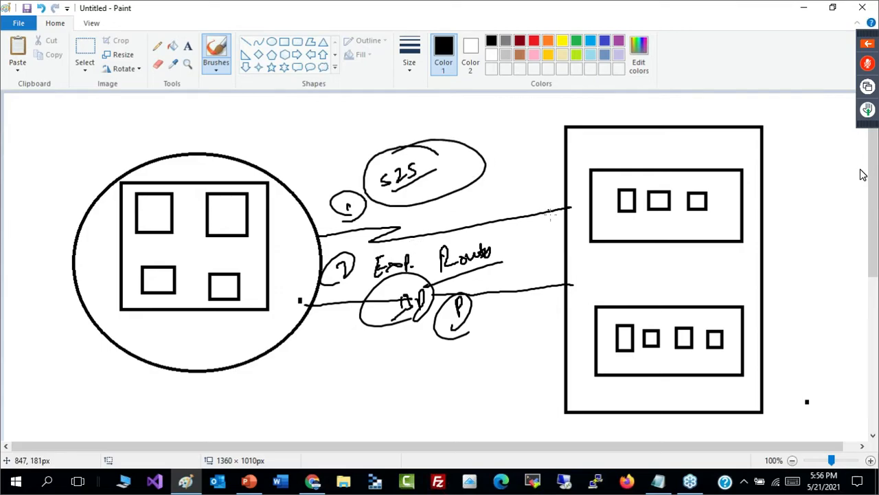
{"action": "left_click", "coordinate": [603, 185]}
{"action": "left_click_drag", "start_coordinate": [621, 197], "coordinate": [627, 203]}
{"action": "left_click_drag", "start_coordinate": [423, 129], "coordinate": [440, 167]}
{"action": "mouse_move", "coordinate": [333, 191]}
{"action": "left_mouse_down"}
{"action": "mouse_move", "coordinate": [383, 174]}
{"action": "mouse_move", "coordinate": [369, 162]}
{"action": "mouse_move", "coordinate": [382, 183]}
{"action": "left_mouse_up"}
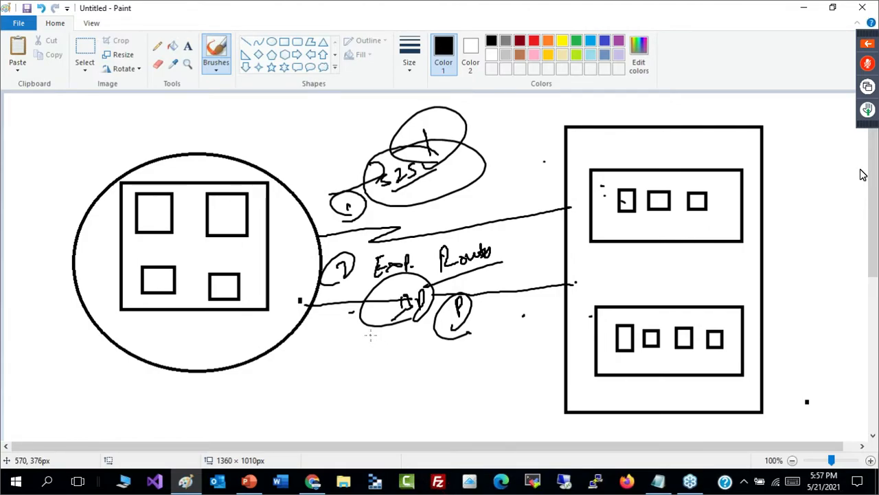
- Switch to the MS AZURE WEBINAR.pptx presentation in PowerPoint and show the closing Thank You slide
{"action": "key", "text": "alt+Tab"}
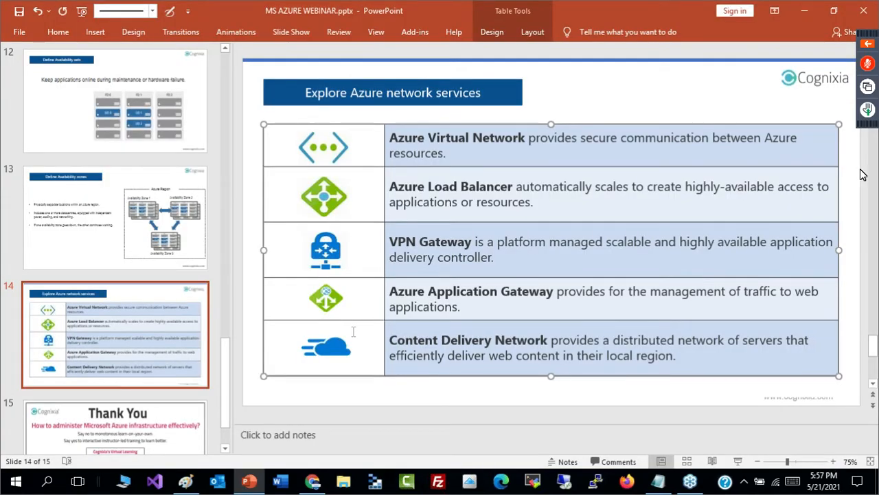
{"action": "left_click", "coordinate": [157, 320]}
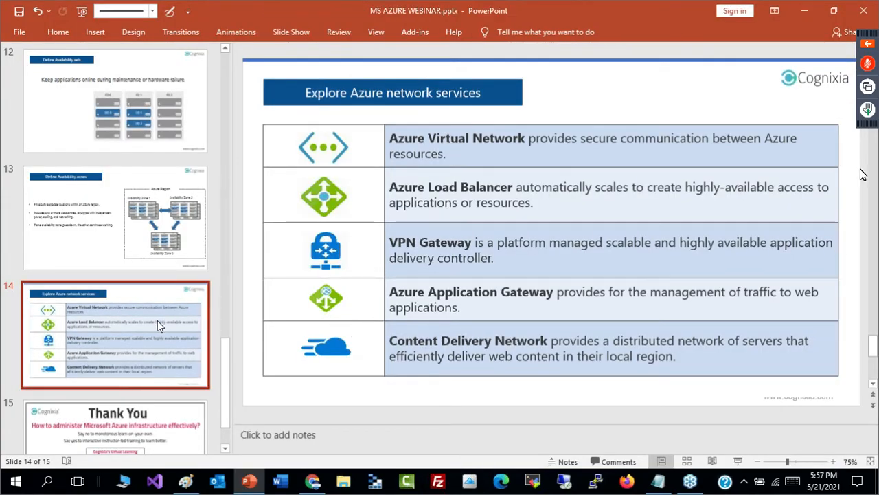
{"action": "key", "text": "Down"}
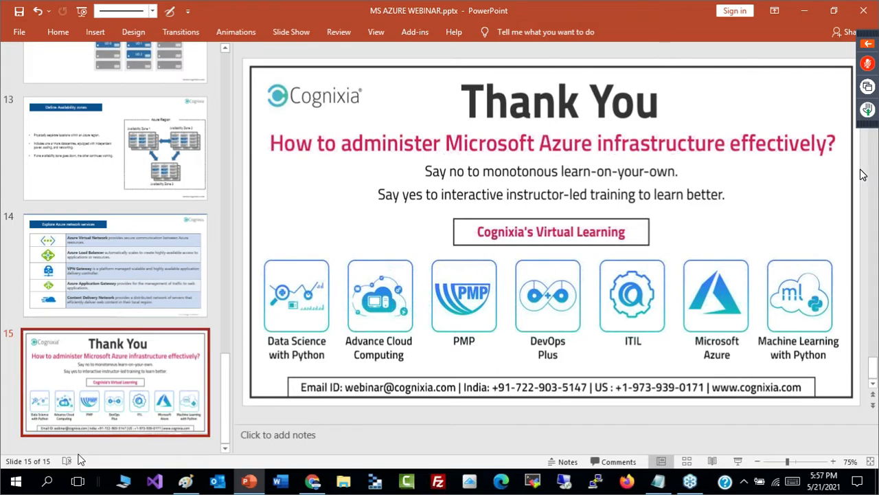
- Switch to Chrome, open the Azure portal dashboard tab with the PowerShell Cloud Shell and maximize the shell pane
{"action": "mouse_move", "coordinate": [312, 480]}
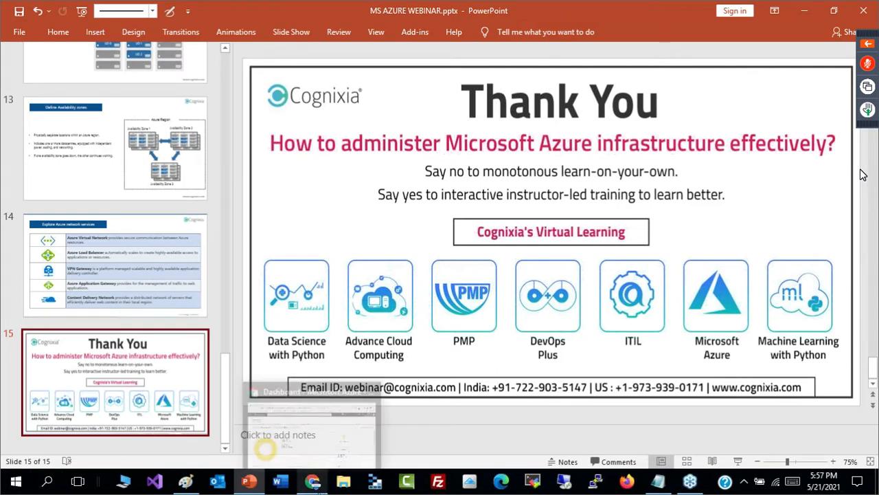
{"action": "left_click", "coordinate": [265, 444]}
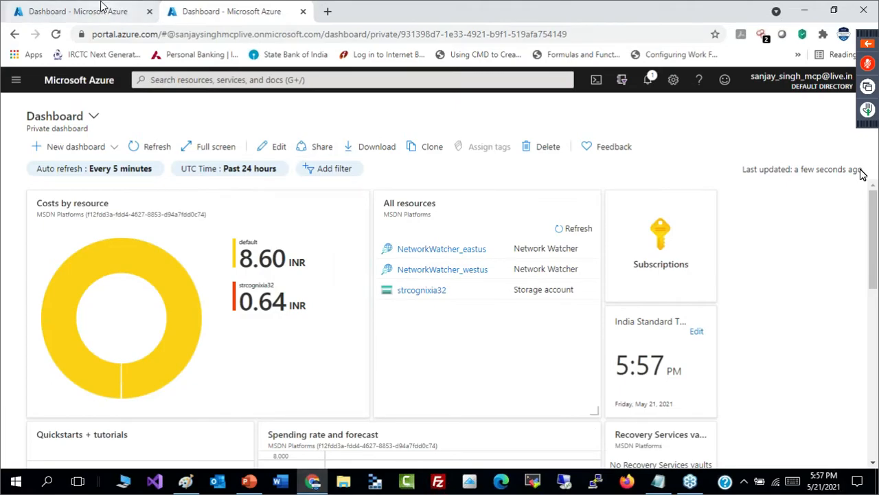
{"action": "left_click", "coordinate": [134, 12]}
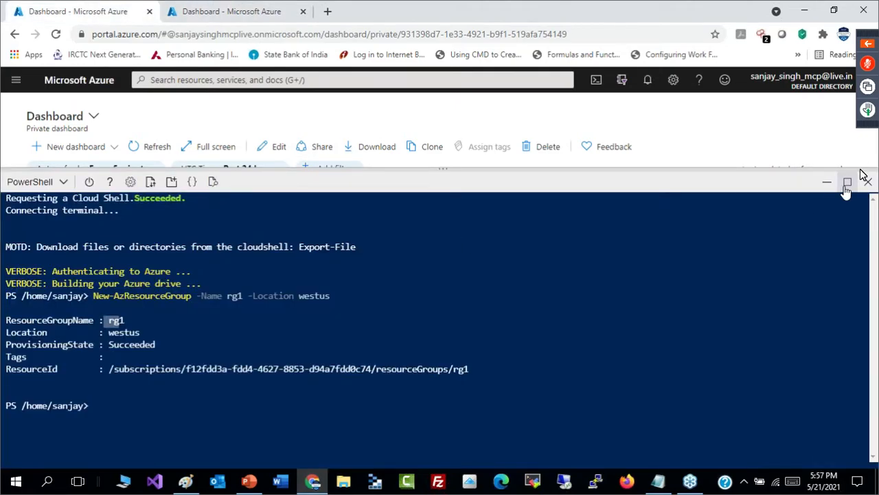
{"action": "left_click", "coordinate": [848, 181]}
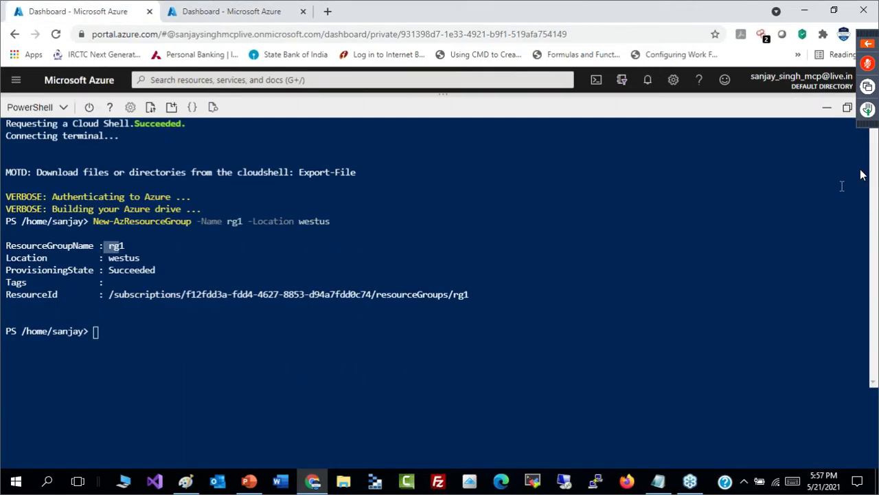
- Close the Cloud Shell pane and show the portal's search history and recent services
{"action": "left_click", "coordinate": [867, 31]}
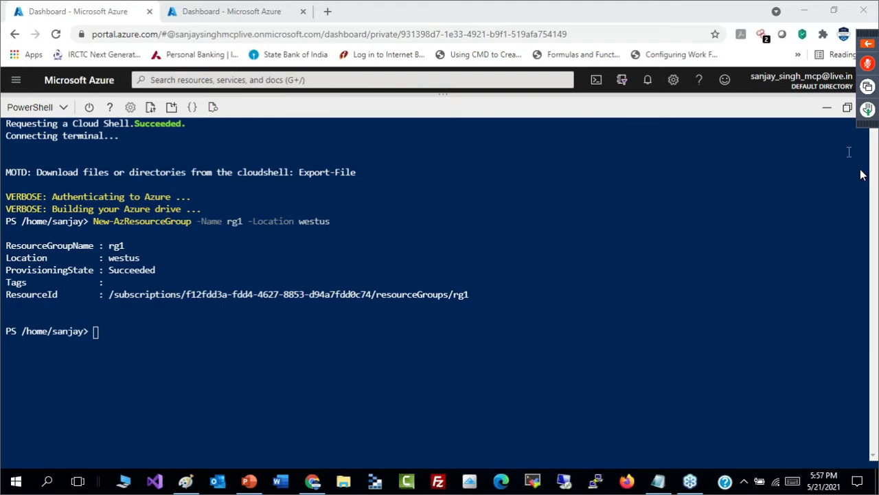
{"action": "left_click", "coordinate": [867, 107]}
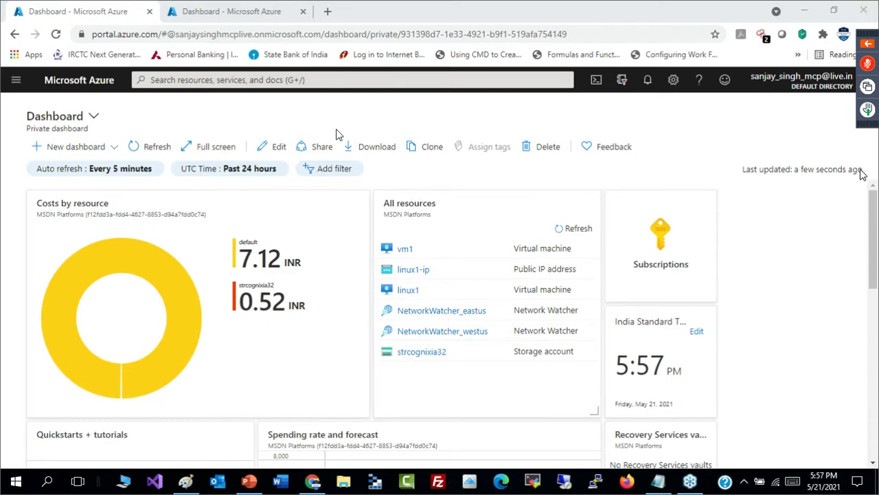
{"action": "left_click", "coordinate": [221, 79]}
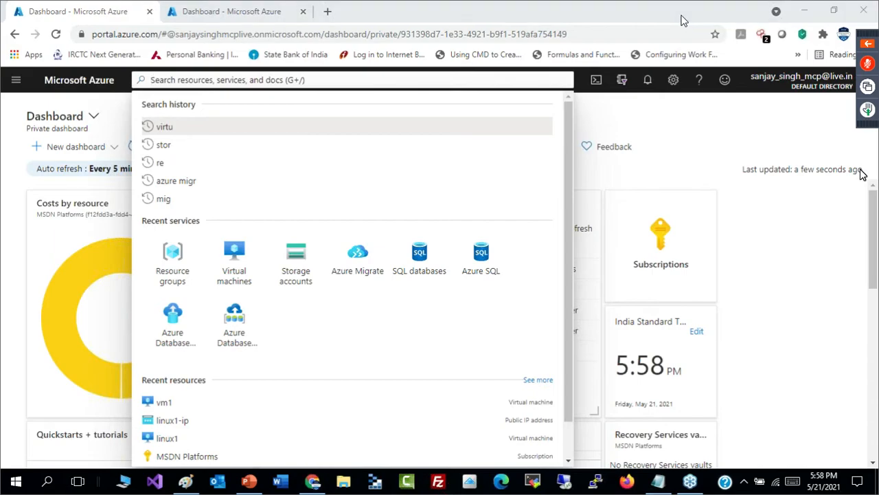
{"action": "left_click", "coordinate": [324, 83]}
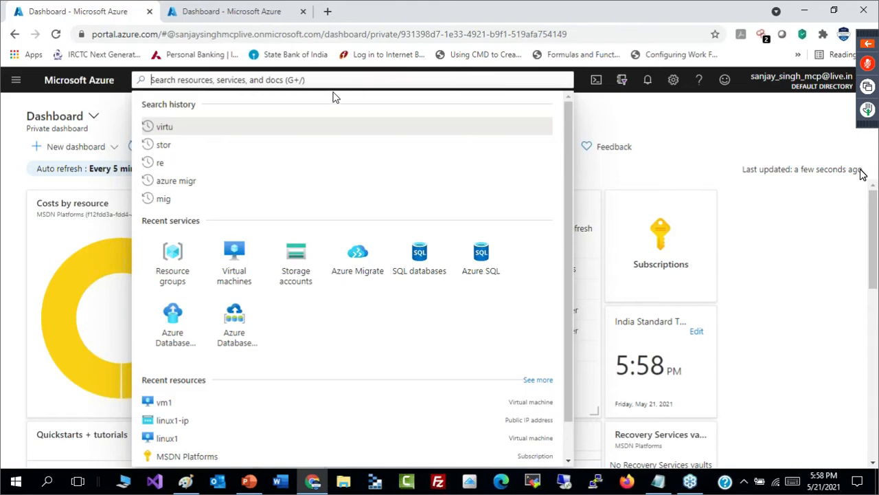
- Open the Create a resource page and look through its popular services and categories
{"action": "left_click", "coordinate": [17, 85]}
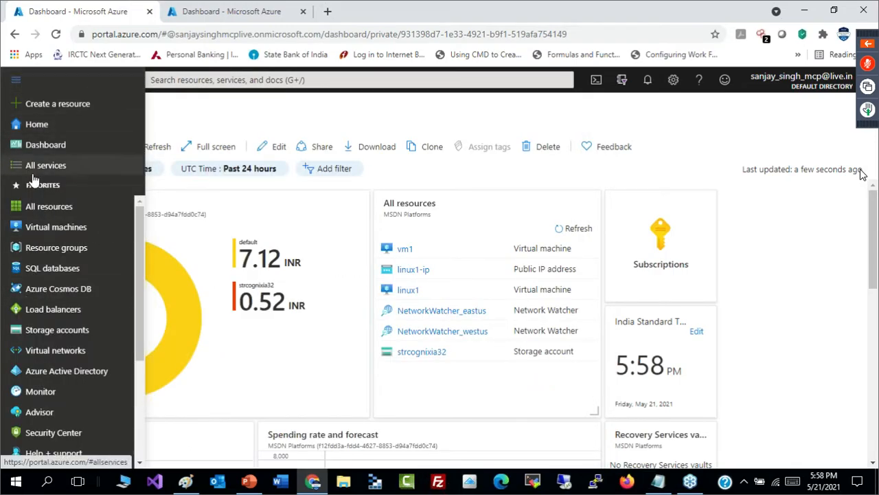
{"action": "left_click", "coordinate": [61, 104]}
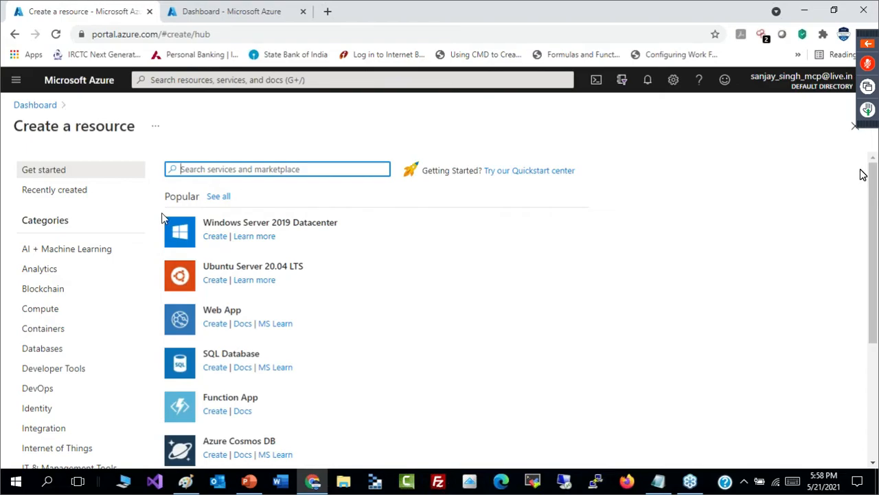
{"action": "scroll", "coordinate": [876, 386], "scroll_direction": "down", "scroll_amount": 1}
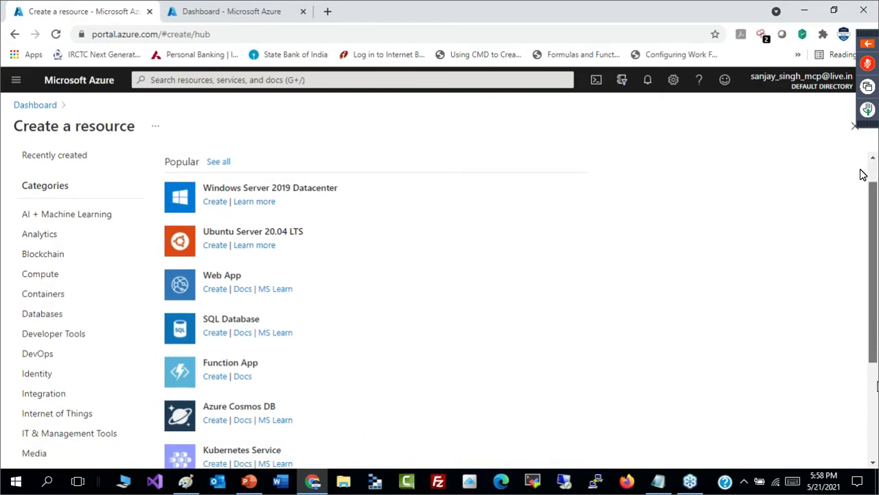
{"action": "scroll", "coordinate": [864, 174], "scroll_direction": "down", "scroll_amount": 3}
{"action": "scroll", "coordinate": [864, 175], "scroll_direction": "up", "scroll_amount": 3}
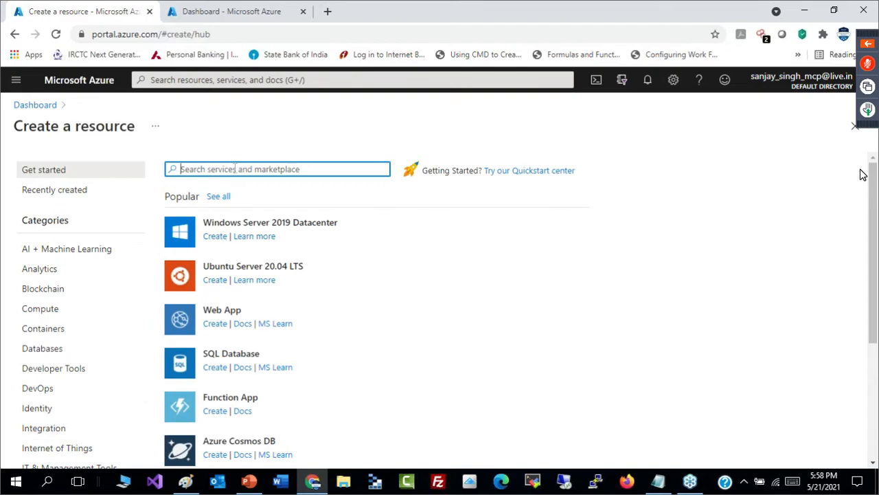
- Review the favorite services in the portal menu, then close the Create a resource page
{"action": "left_click", "coordinate": [22, 108]}
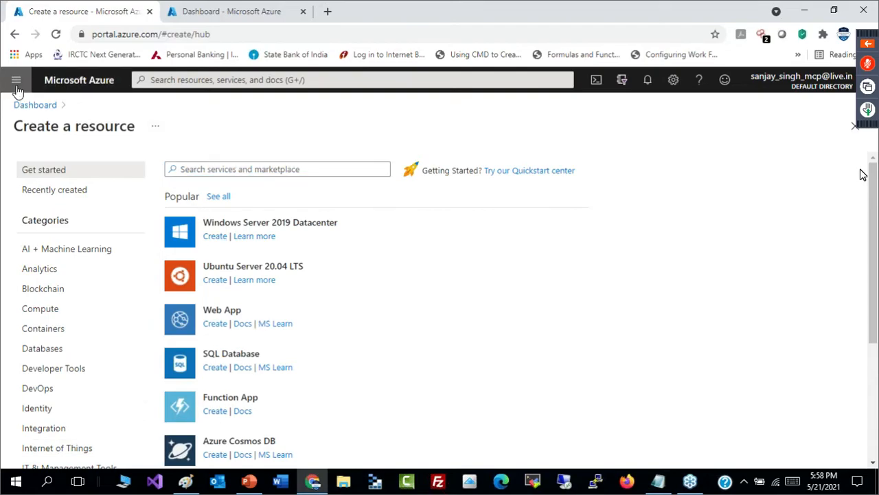
{"action": "left_click", "coordinate": [15, 82]}
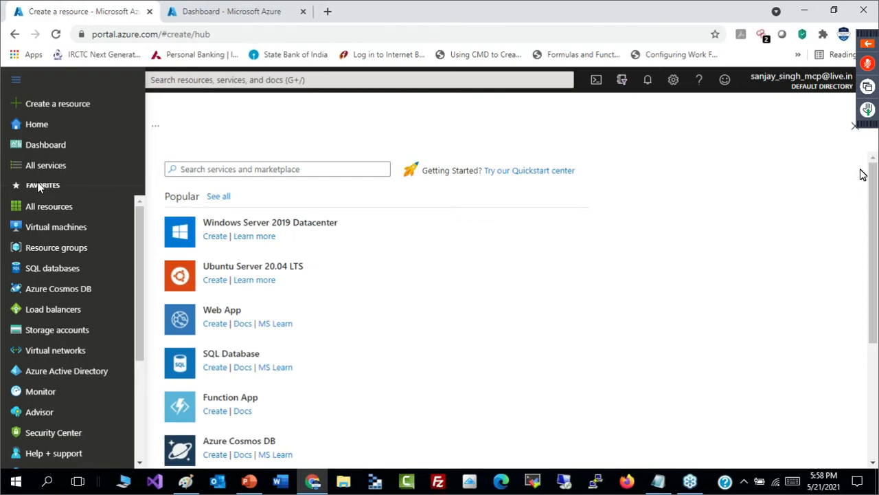
{"action": "left_click_drag", "start_coordinate": [135, 242], "coordinate": [133, 216]}
{"action": "left_click", "coordinate": [364, 143]}
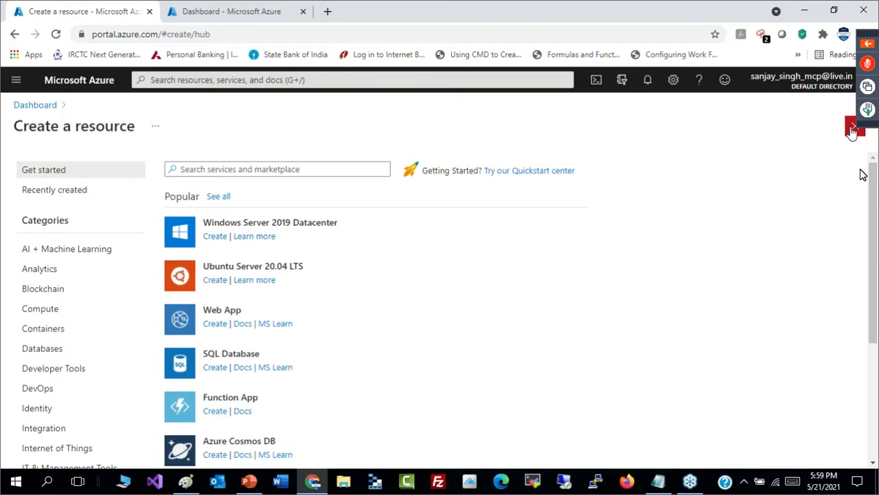
{"action": "left_click", "coordinate": [854, 126]}
- Search the portal for "virt", open the Virtual machines service and start creating a new virtual machine
{"action": "left_click", "coordinate": [395, 78]}
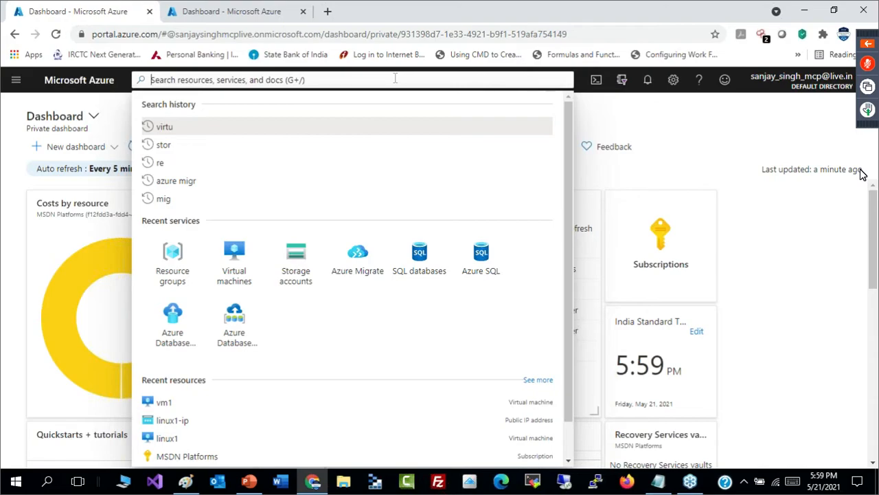
{"action": "type", "text": "virt"}
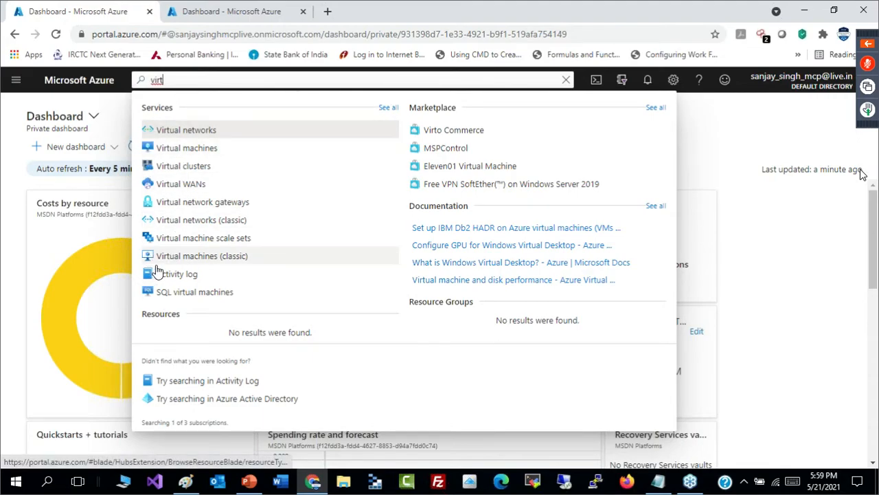
{"action": "left_click", "coordinate": [187, 149]}
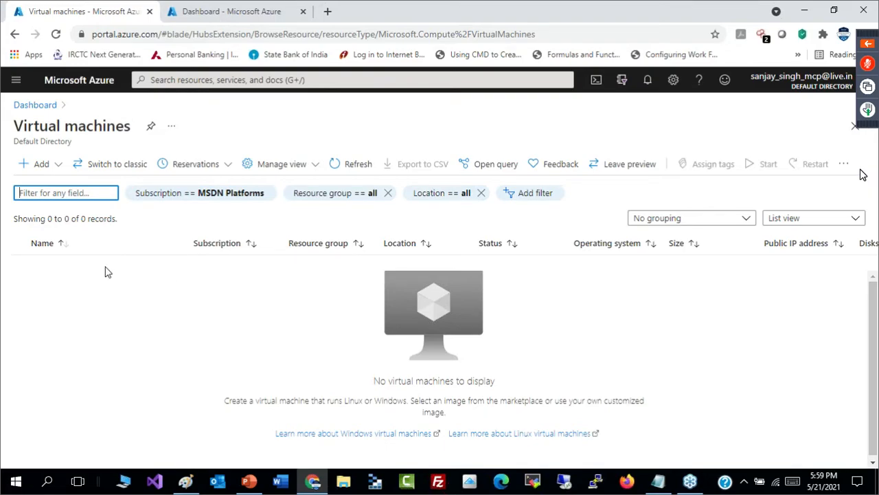
{"action": "left_click", "coordinate": [47, 166]}
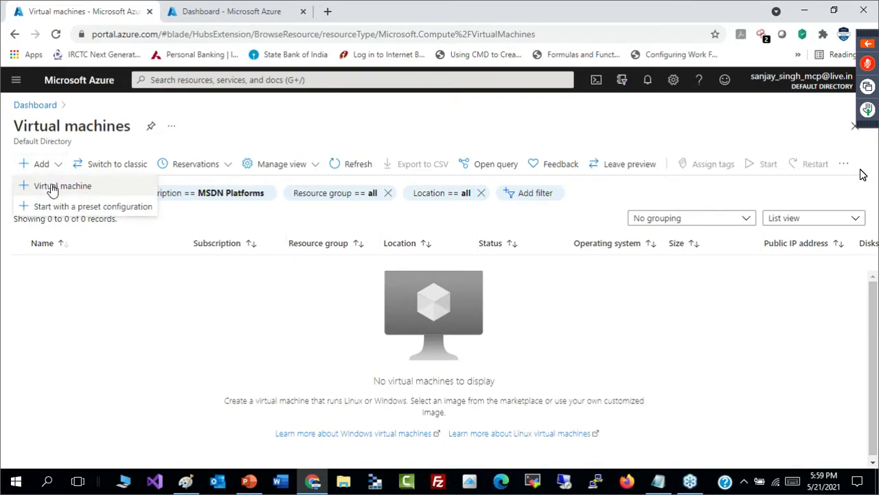
{"action": "left_click", "coordinate": [51, 184]}
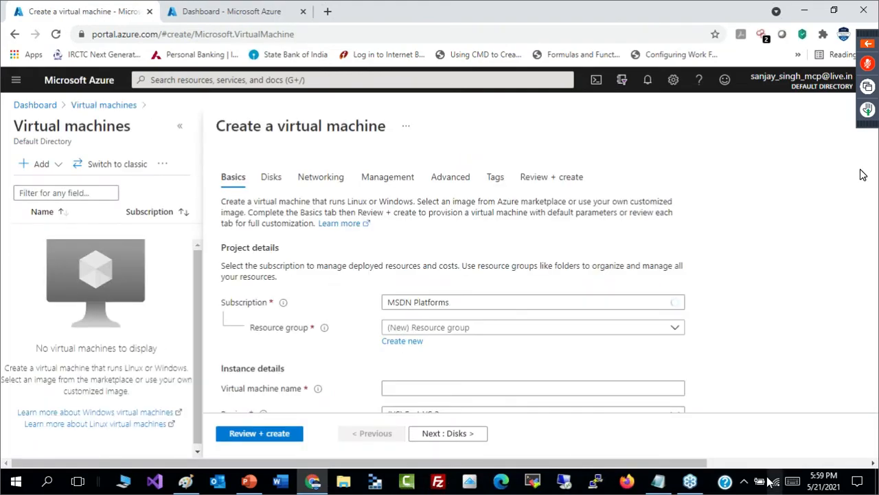
- Assign the new virtual machine to the existing resource group rg1 in the project details
{"action": "left_click_drag", "start_coordinate": [700, 463], "coordinate": [869, 459]}
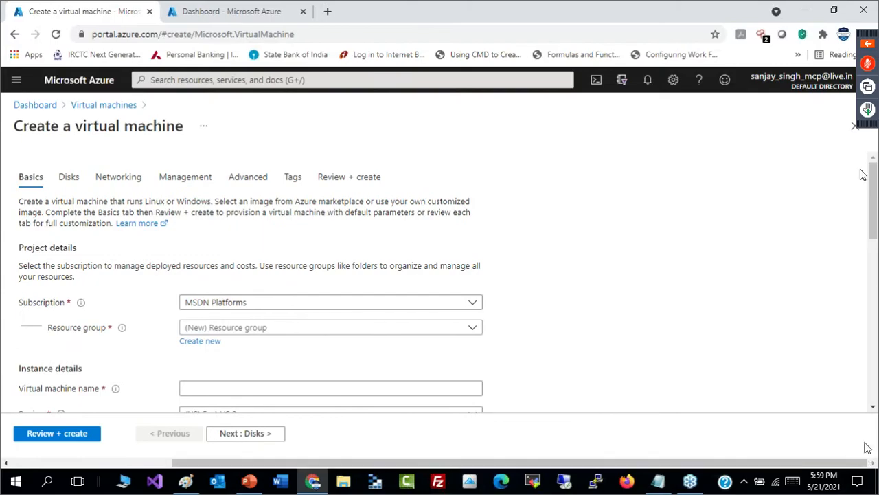
{"action": "mouse_move", "coordinate": [875, 225]}
{"action": "left_mouse_down"}
{"action": "mouse_move", "coordinate": [874, 283]}
{"action": "mouse_move", "coordinate": [875, 225]}
{"action": "left_mouse_up"}
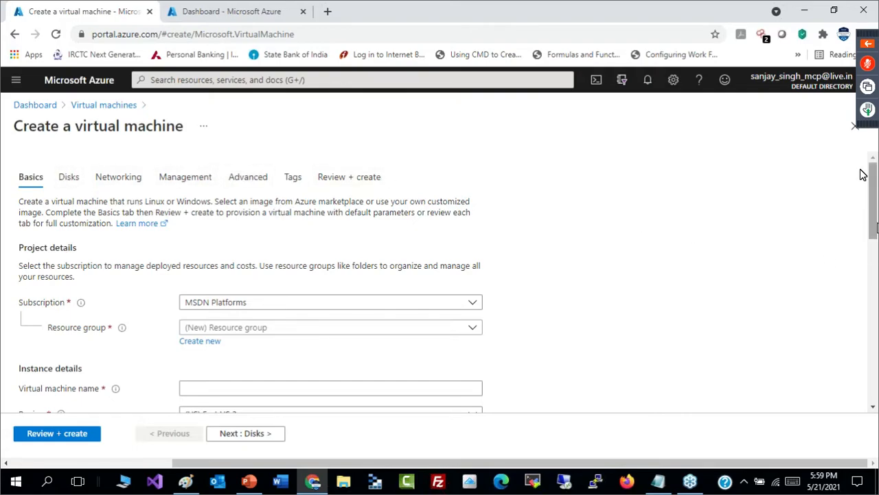
{"action": "scroll", "coordinate": [864, 175], "scroll_direction": "down", "scroll_amount": 1}
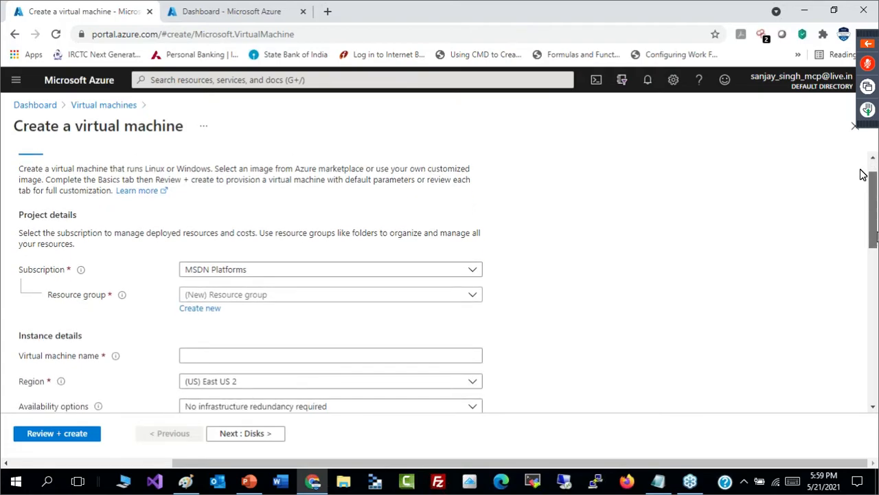
{"action": "scroll", "coordinate": [864, 174], "scroll_direction": "up", "scroll_amount": 1}
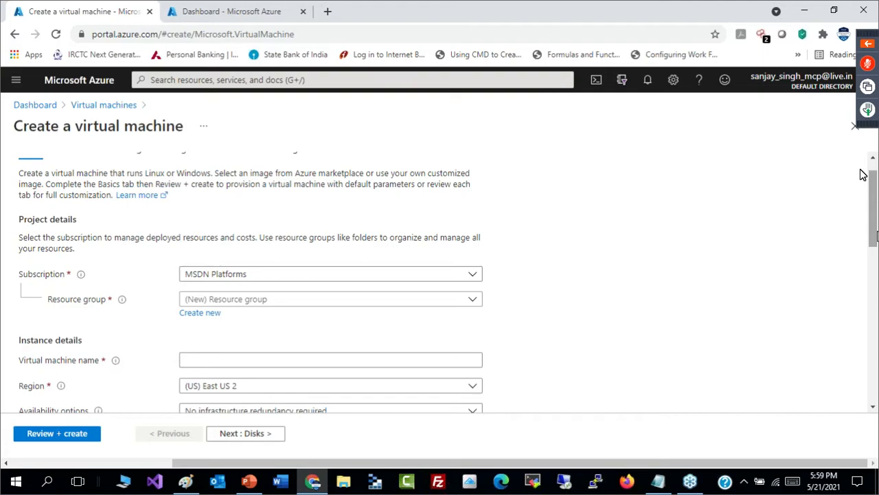
{"action": "scroll", "coordinate": [864, 174], "scroll_direction": "down", "scroll_amount": 2}
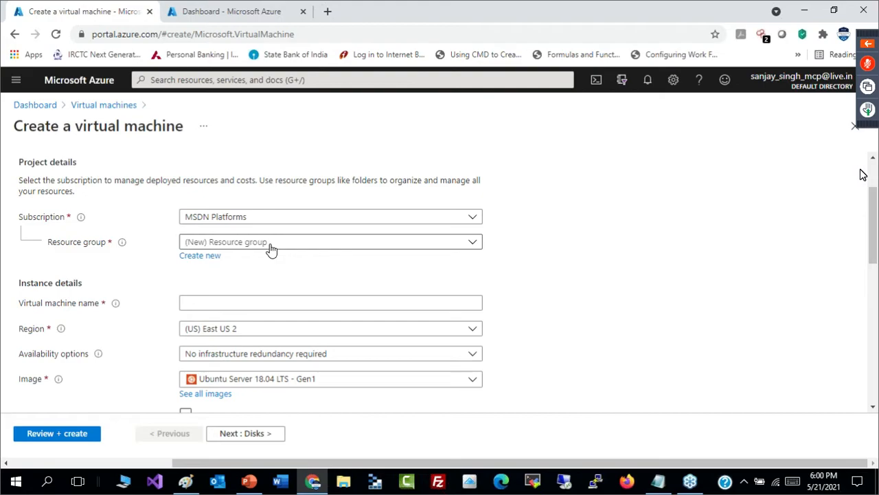
{"action": "left_click", "coordinate": [201, 255]}
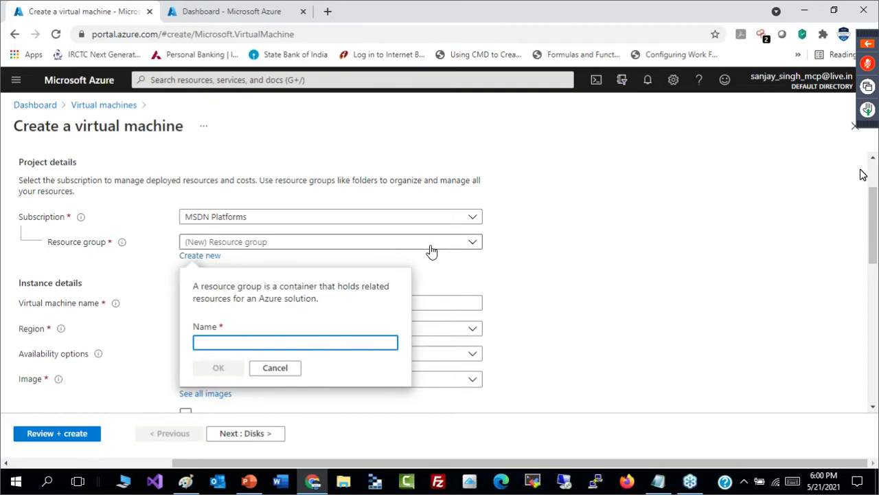
{"action": "left_click", "coordinate": [274, 369]}
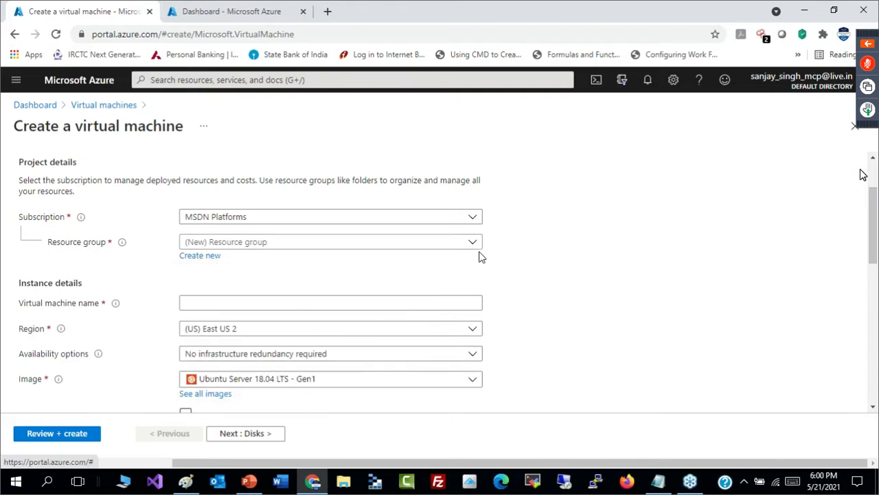
{"action": "left_click", "coordinate": [474, 242]}
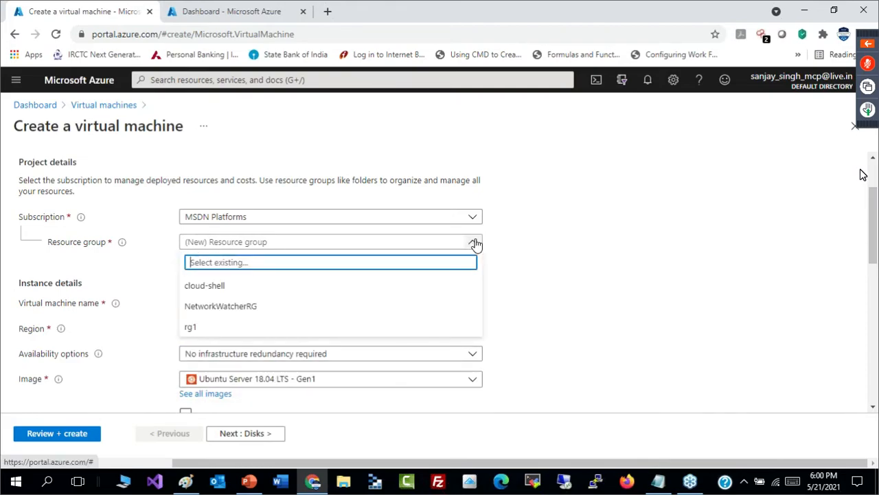
{"action": "left_click", "coordinate": [204, 334]}
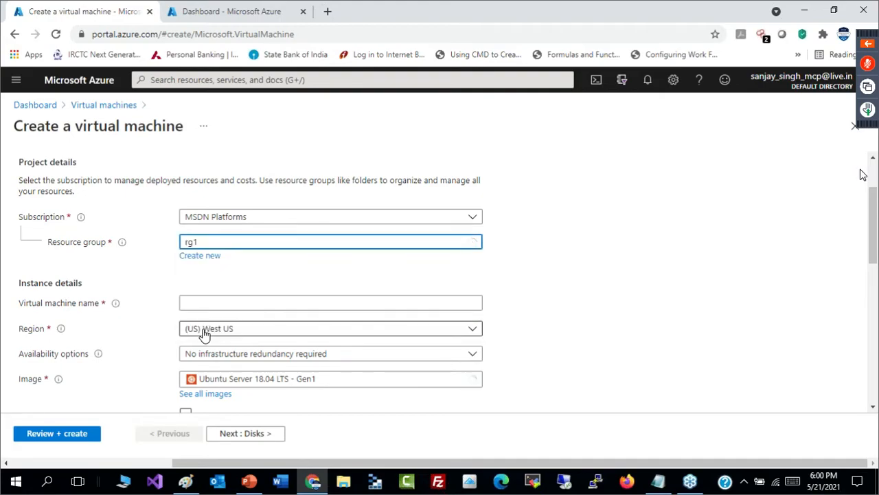
- Name the virtual machine linux-vm1 in the instance details
{"action": "scroll", "coordinate": [862, 174], "scroll_direction": "down", "scroll_amount": 2}
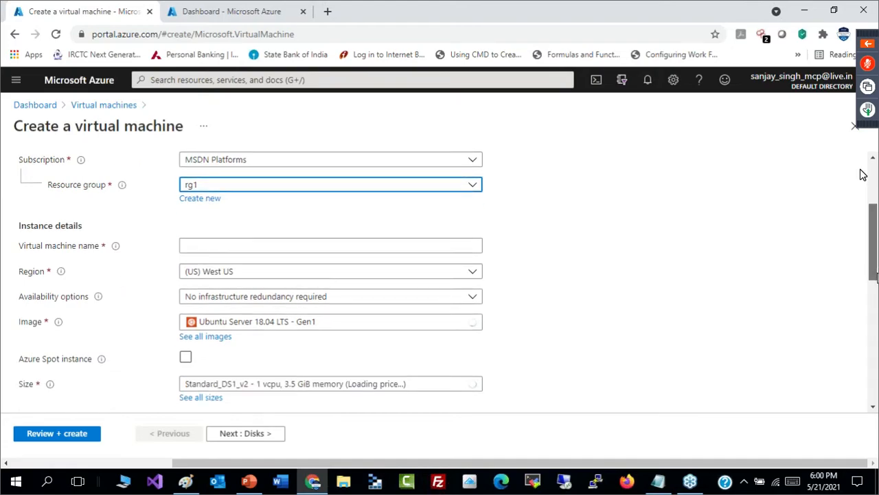
{"action": "left_click", "coordinate": [402, 192]}
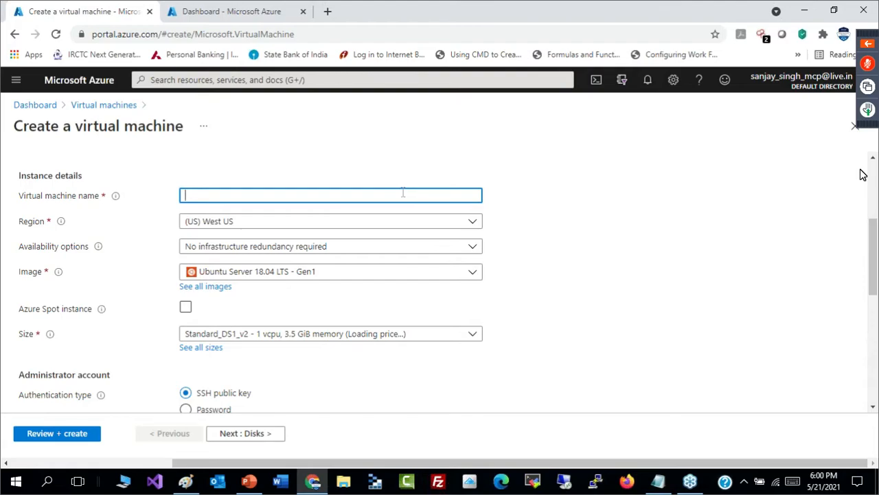
{"action": "key", "text": "BackSpace"}
{"action": "type", "text": "linux-vm1"}
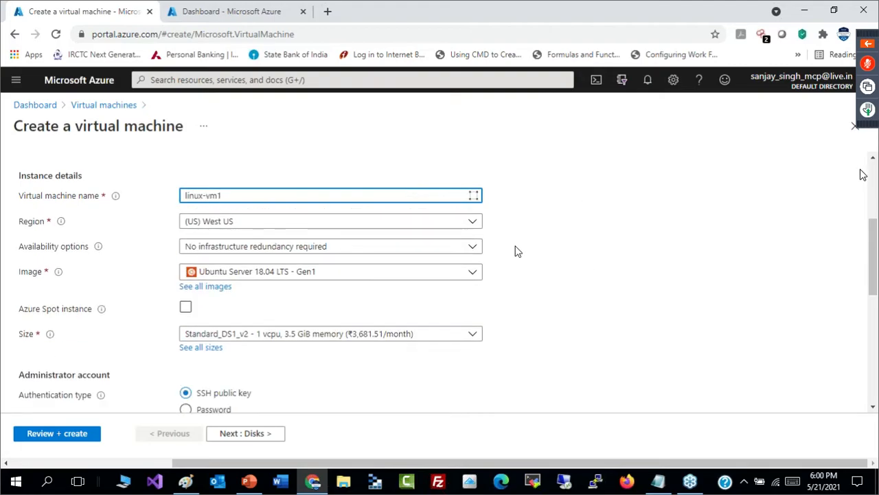
- Set the virtual machine's region to (US) East US
{"action": "left_click", "coordinate": [366, 228]}
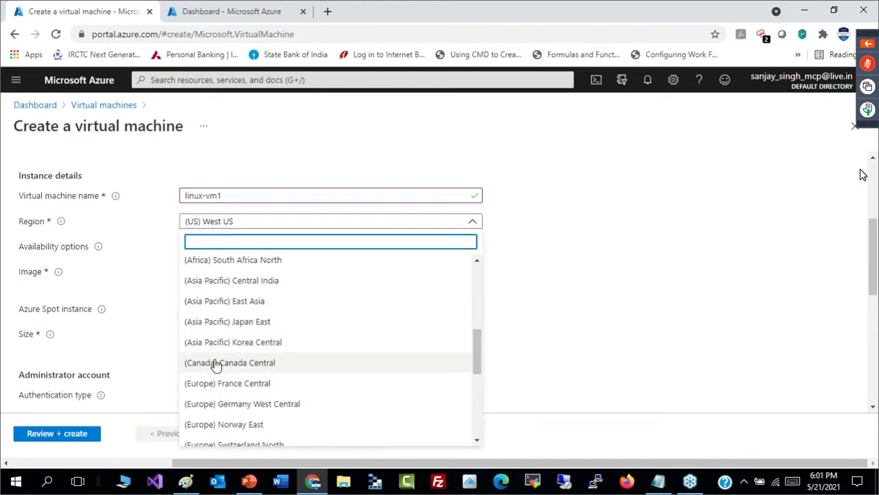
{"action": "left_click_drag", "start_coordinate": [480, 356], "coordinate": [469, 295]}
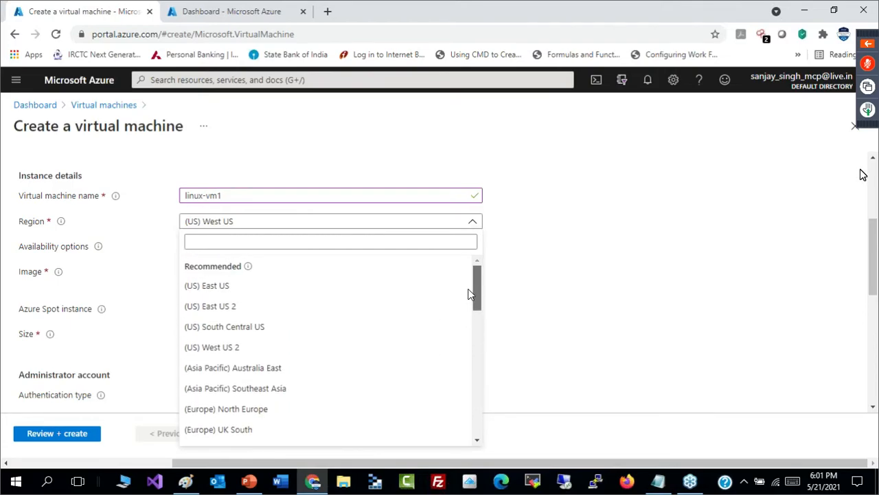
{"action": "left_click", "coordinate": [270, 289]}
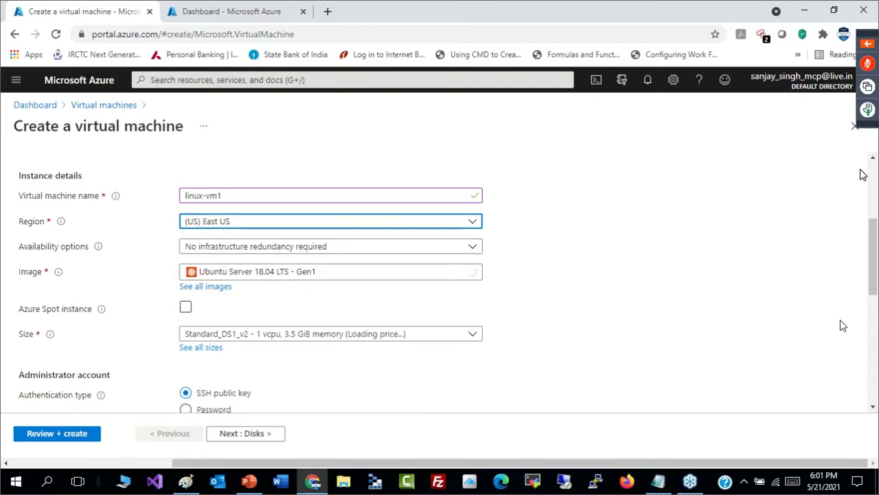
- Set the virtual machine's availability options to Availability set
{"action": "scroll", "coordinate": [875, 280], "scroll_direction": "down", "scroll_amount": 1}
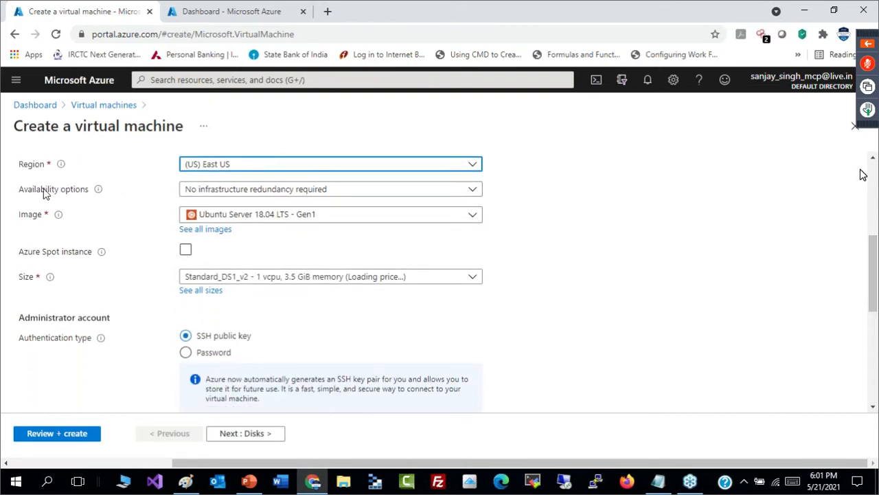
{"action": "mouse_move", "coordinate": [96, 198]}
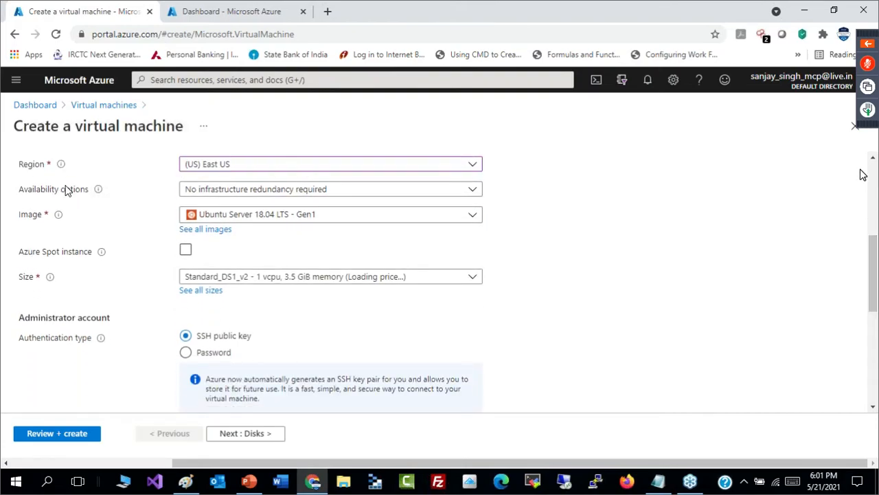
{"action": "left_click", "coordinate": [455, 199]}
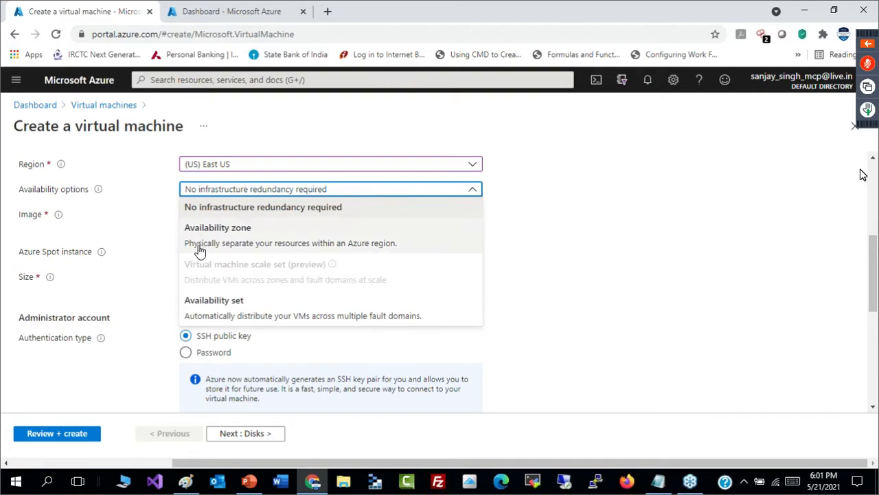
{"action": "left_click", "coordinate": [222, 313]}
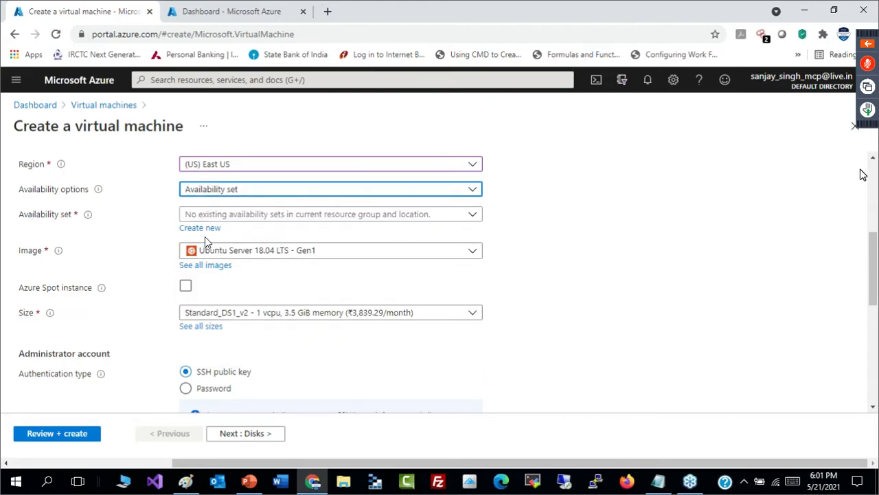
- Start creating a new availability set for the virtual machine and name it avst1
{"action": "left_click", "coordinate": [423, 218]}
{"action": "left_click", "coordinate": [523, 238]}
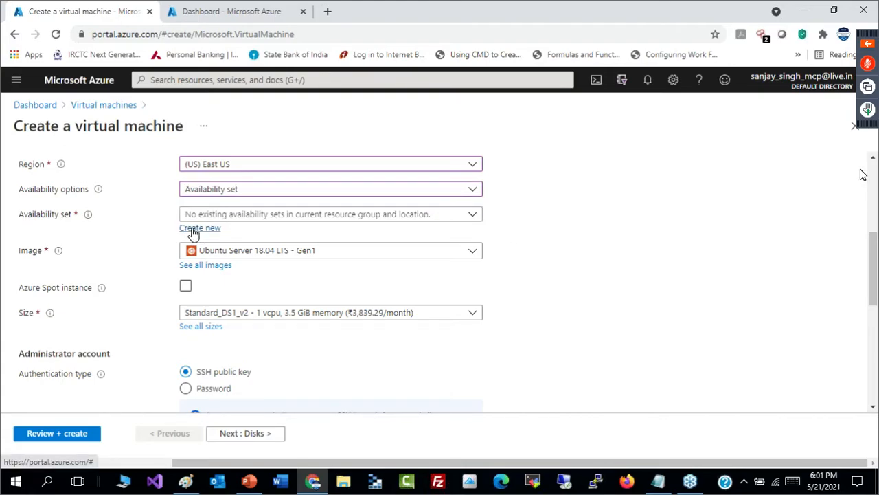
{"action": "left_click", "coordinate": [194, 230]}
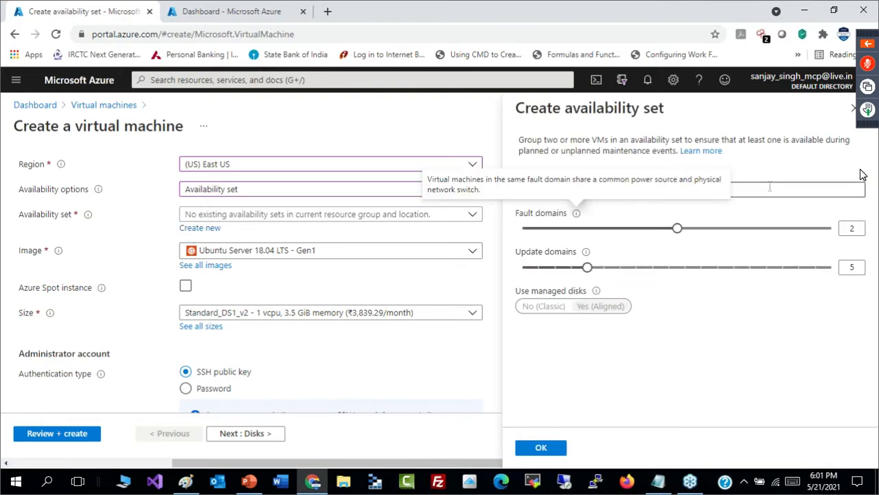
{"action": "type", "text": "avst1"}
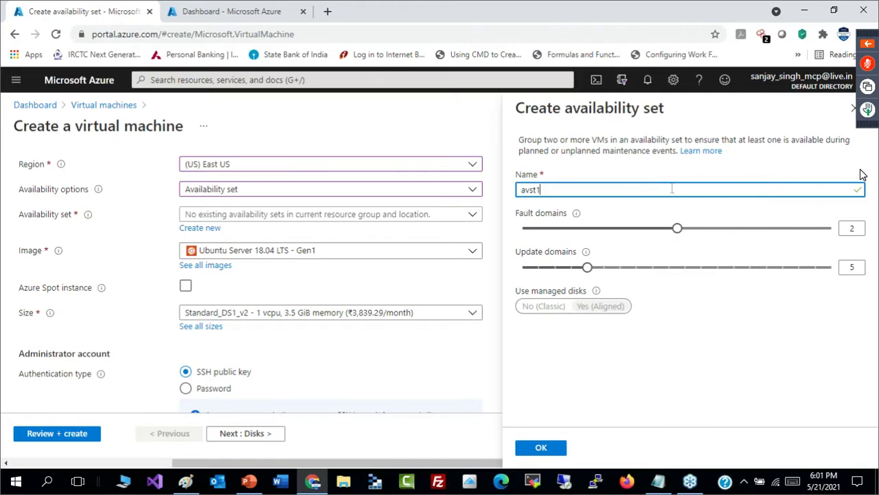
- Set the avst1 availability set's fault domains to 3 and its update domains to 20
{"action": "triple_click", "coordinate": [523, 221]}
{"action": "triple_click", "coordinate": [527, 254]}
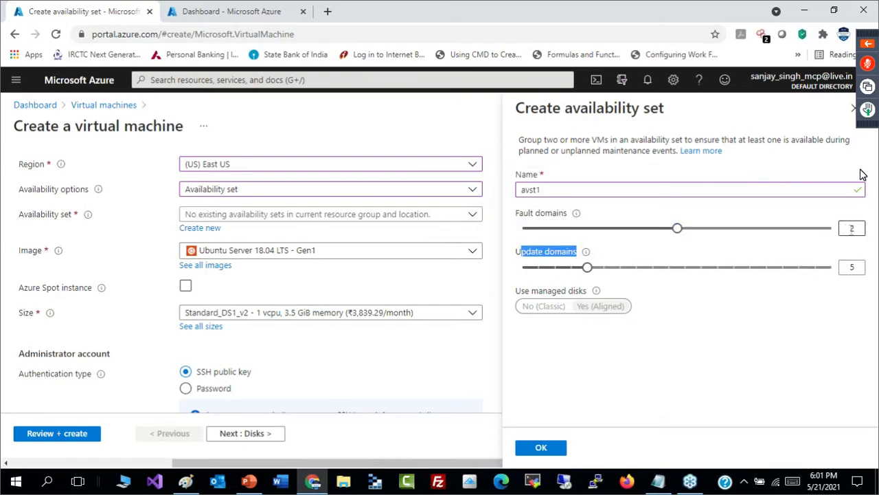
{"action": "double_click", "coordinate": [852, 230]}
{"action": "type", "text": "3"}
{"action": "left_click", "coordinate": [805, 226]}
{"action": "double_click", "coordinate": [855, 266]}
{"action": "type", "text": "20"}
{"action": "left_click", "coordinate": [790, 308]}
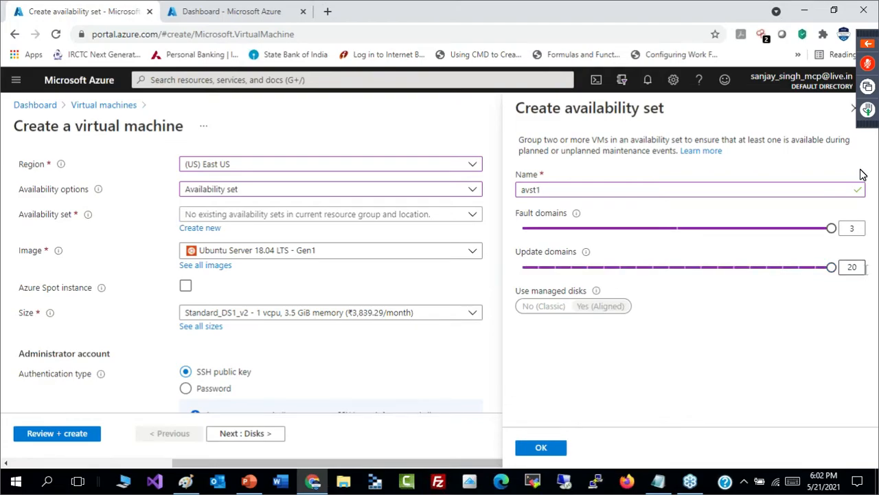
- Set the update domains to 5 and confirm the new availability set avst1
{"action": "left_click", "coordinate": [853, 227]}
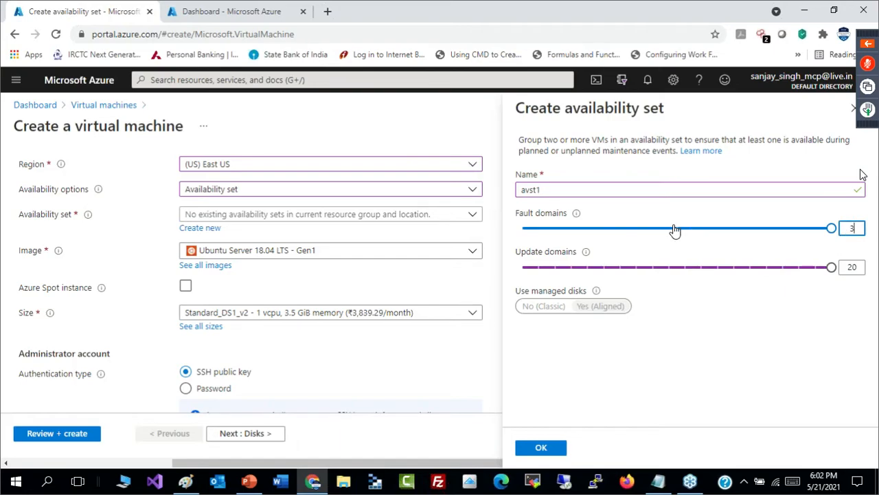
{"action": "key", "text": "Tab"}
{"action": "key", "text": "Tab"}
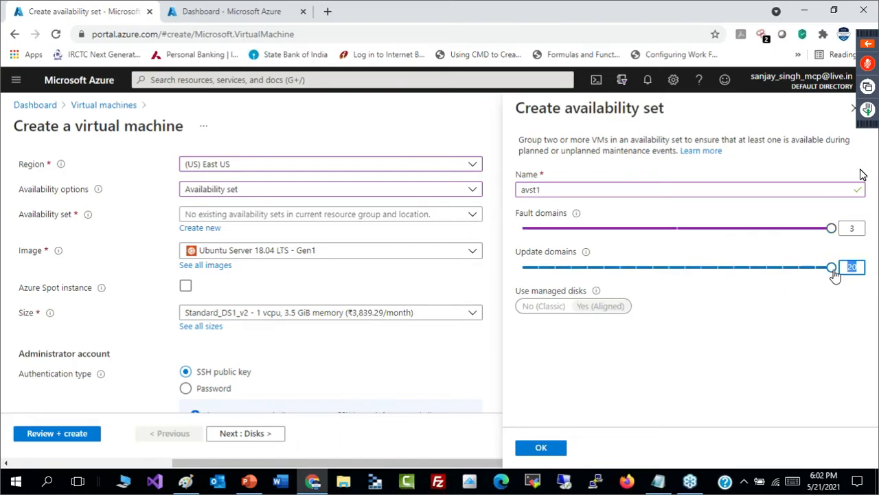
{"action": "type", "text": "5"}
{"action": "left_click", "coordinate": [820, 376]}
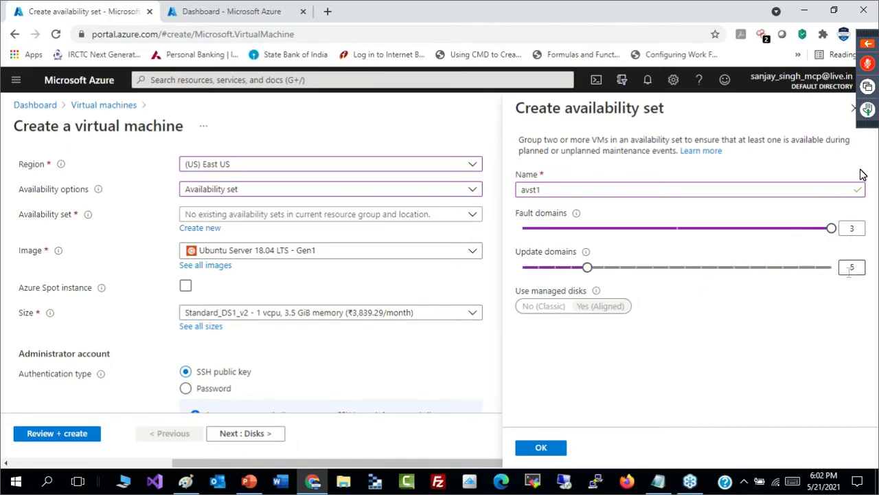
{"action": "left_click", "coordinate": [553, 449]}
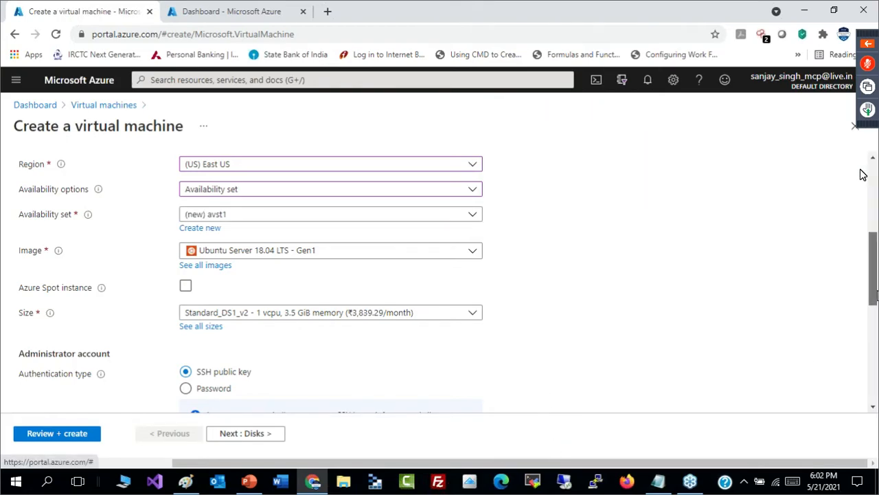
- Look through the recently used and marketplace images offered for the virtual machine, including the My Images collection
{"action": "scroll", "coordinate": [876, 294], "scroll_direction": "down", "scroll_amount": 1}
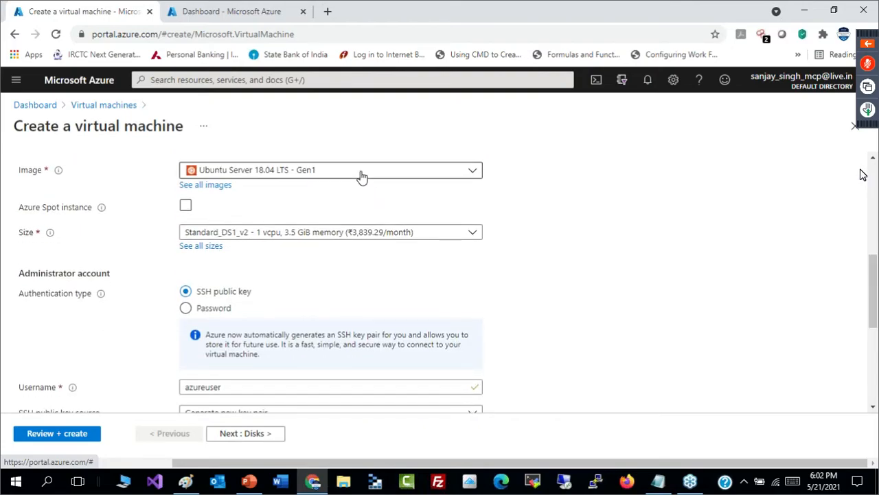
{"action": "left_click", "coordinate": [473, 175]}
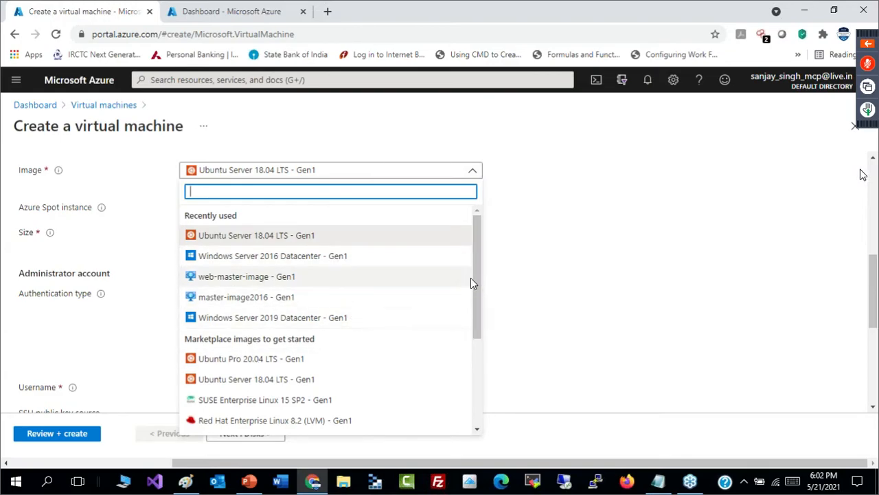
{"action": "left_click_drag", "start_coordinate": [477, 290], "coordinate": [479, 239]}
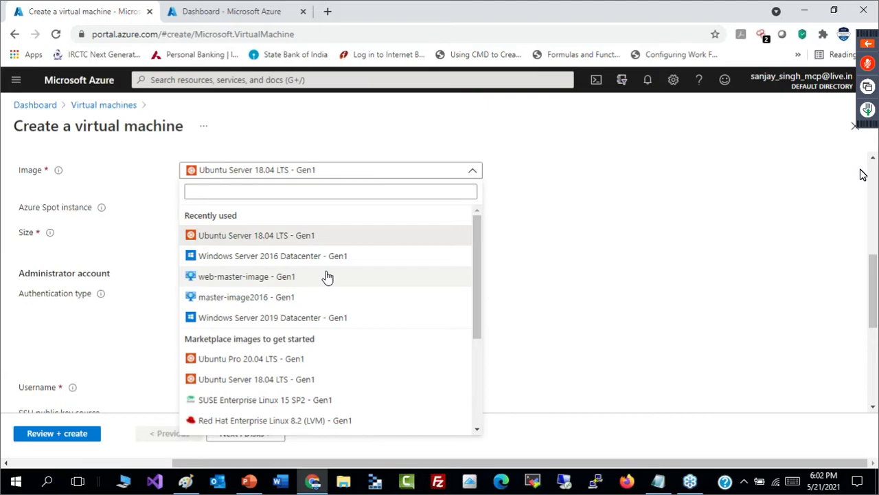
{"action": "left_click", "coordinate": [699, 250]}
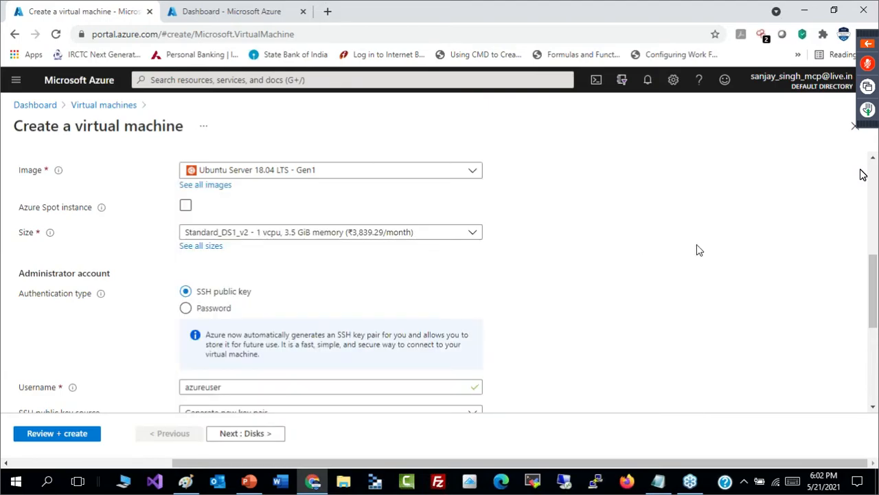
{"action": "left_click", "coordinate": [219, 187]}
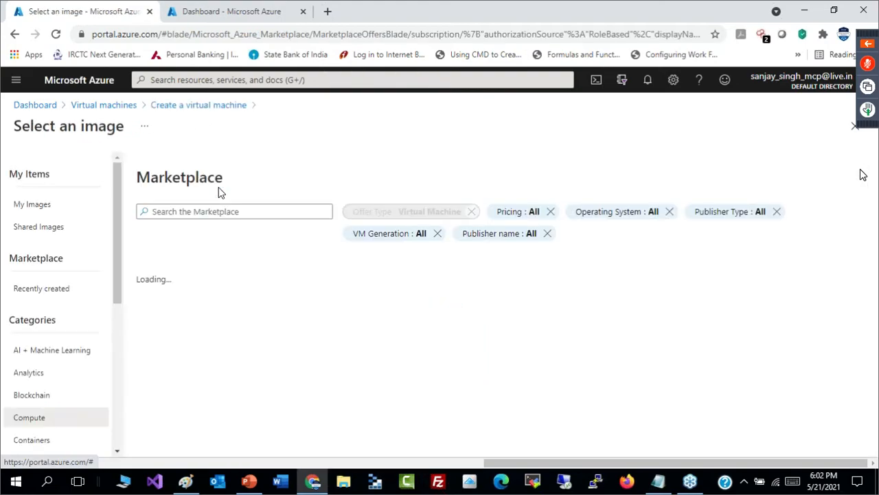
{"action": "left_click", "coordinate": [40, 208]}
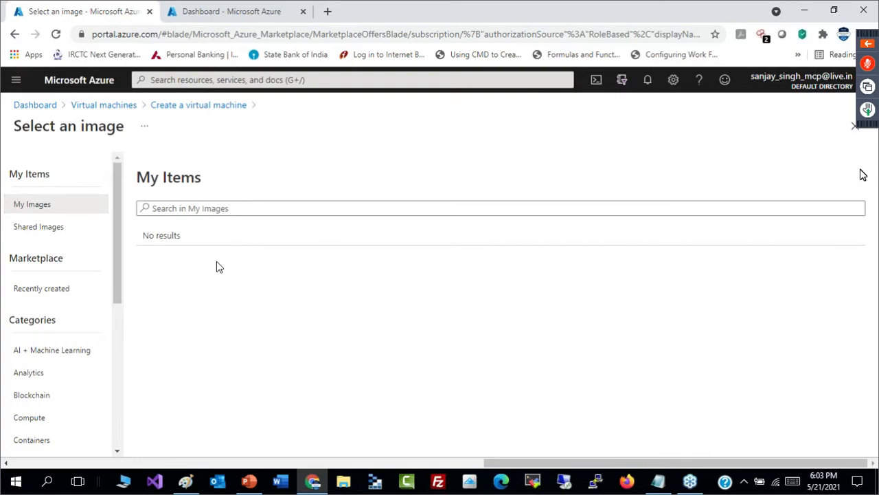
{"action": "left_click_drag", "start_coordinate": [116, 260], "coordinate": [122, 291]}
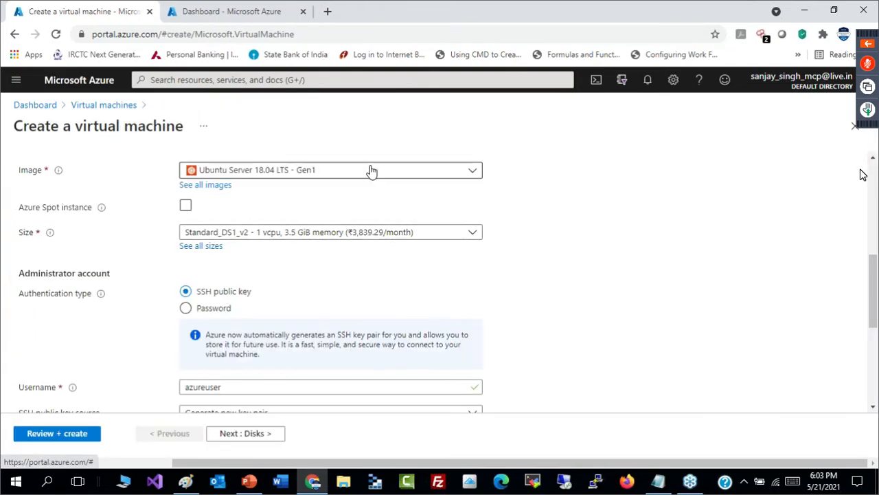
- Choose Ubuntu Server 18.04 LTS - Gen1 as the virtual machine's image
{"action": "left_click", "coordinate": [384, 176]}
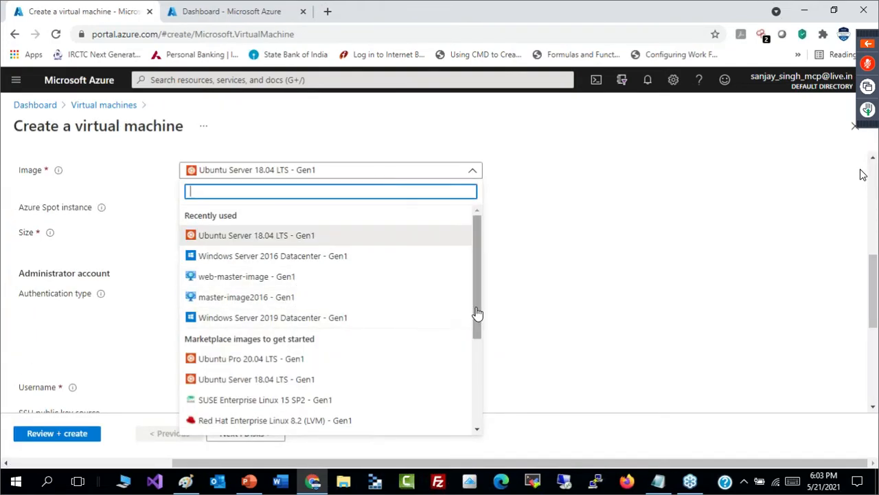
{"action": "left_click", "coordinate": [267, 237]}
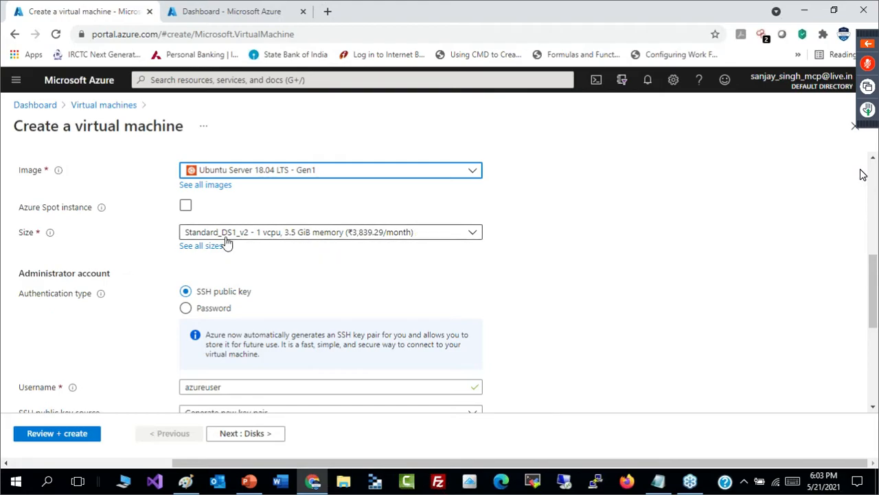
- Examine the DS1_v2 specifications in the VM size list: vCPUs, RAM, data disks, maximum IOPS, temporary storage and premium disk support
{"action": "left_click", "coordinate": [201, 247]}
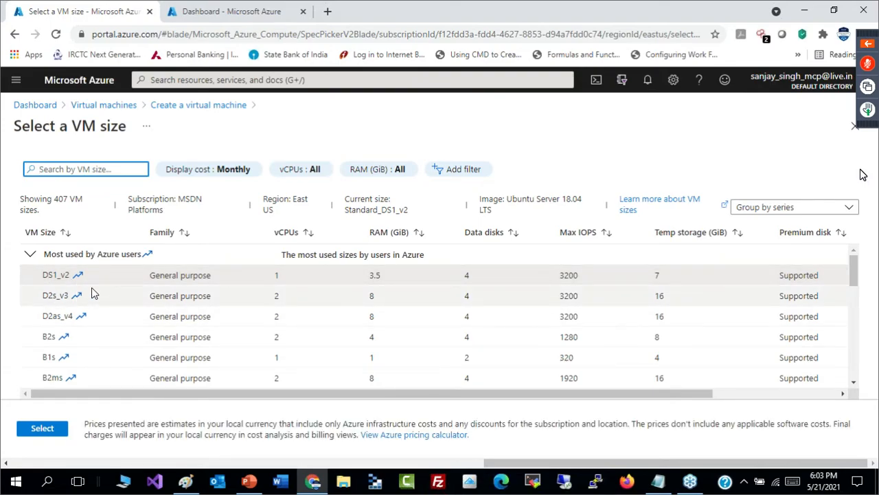
{"action": "left_click_drag", "start_coordinate": [277, 277], "coordinate": [365, 276]}
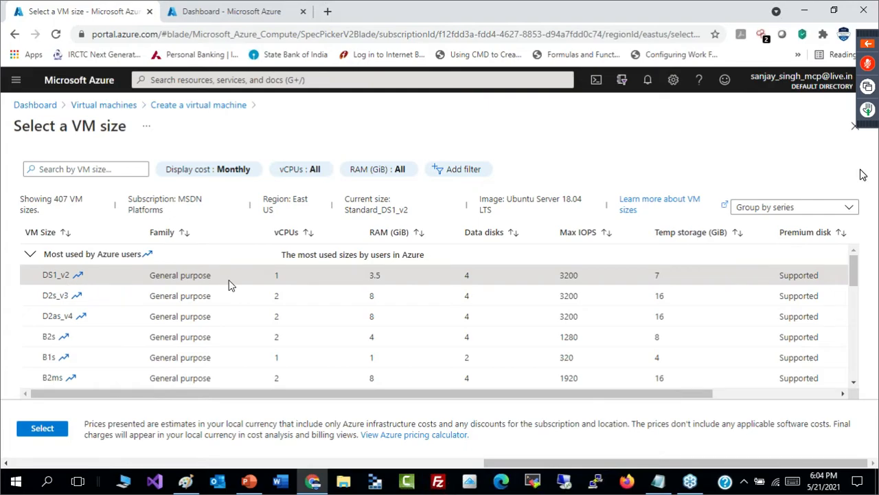
{"action": "left_click_drag", "start_coordinate": [274, 277], "coordinate": [286, 279]}
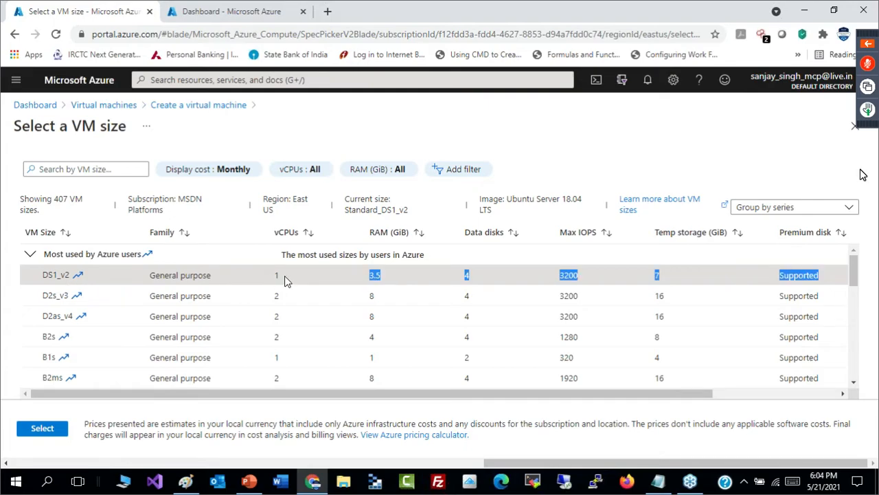
{"action": "left_click", "coordinate": [374, 277]}
{"action": "left_click_drag", "start_coordinate": [474, 280], "coordinate": [471, 279]}
{"action": "left_click", "coordinate": [472, 281]}
{"action": "double_click", "coordinate": [471, 277]}
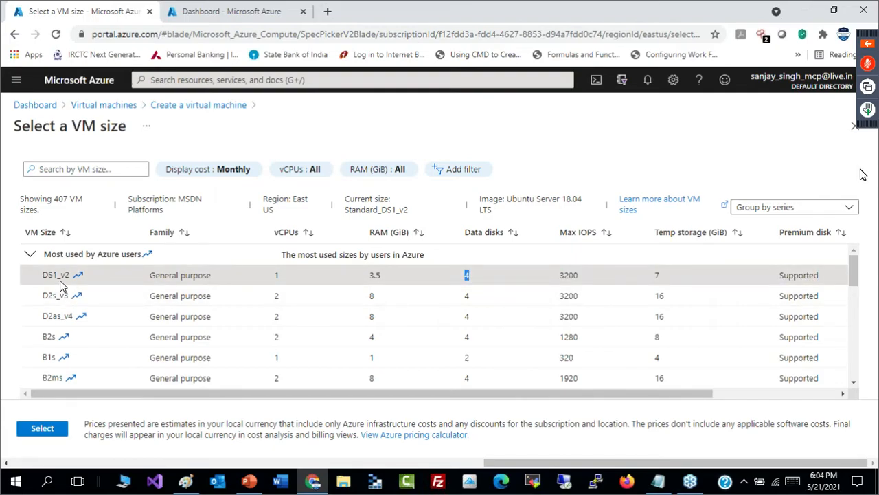
{"action": "left_click_drag", "start_coordinate": [565, 275], "coordinate": [592, 282]}
{"action": "left_click", "coordinate": [670, 282]}
{"action": "left_click_drag", "start_coordinate": [819, 277], "coordinate": [767, 283]}
- Check the monthly cost of DS1_v2 and confirm it as the virtual machine's size
{"action": "left_click_drag", "start_coordinate": [676, 393], "coordinate": [803, 393]}
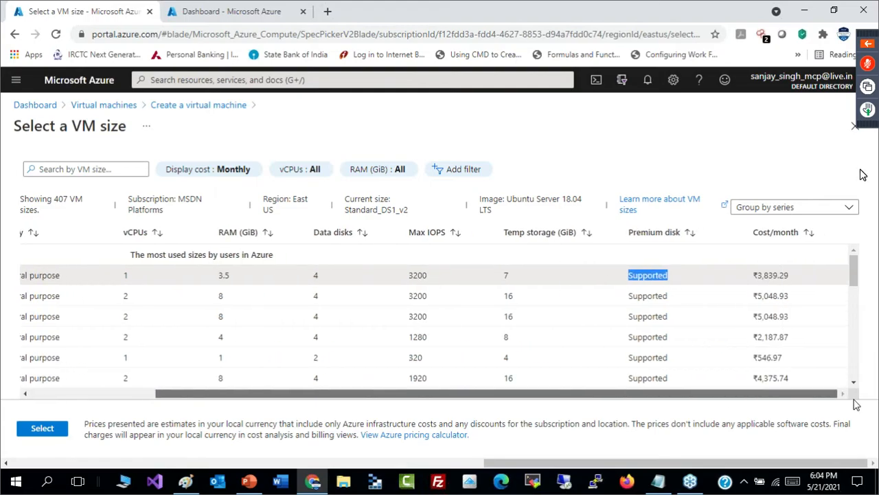
{"action": "left_click_drag", "start_coordinate": [791, 269], "coordinate": [729, 277]}
{"action": "left_click", "coordinate": [44, 433]}
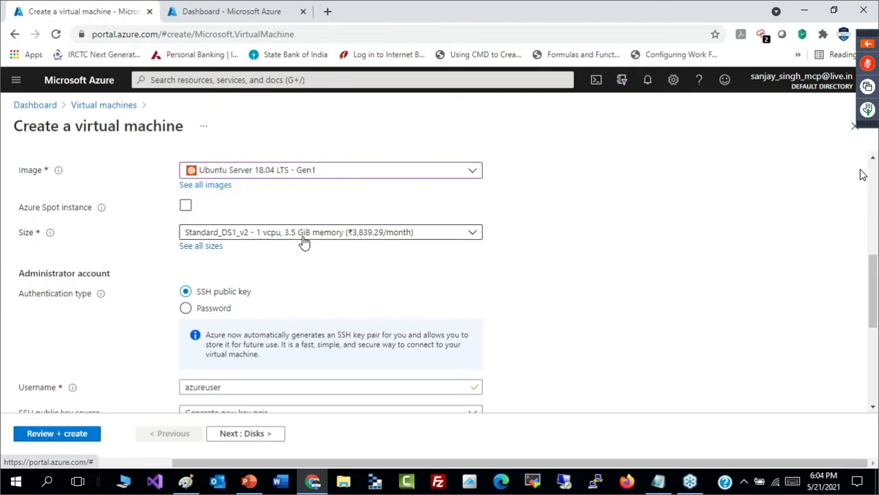
{"action": "scroll", "coordinate": [864, 174], "scroll_direction": "down", "scroll_amount": 3}
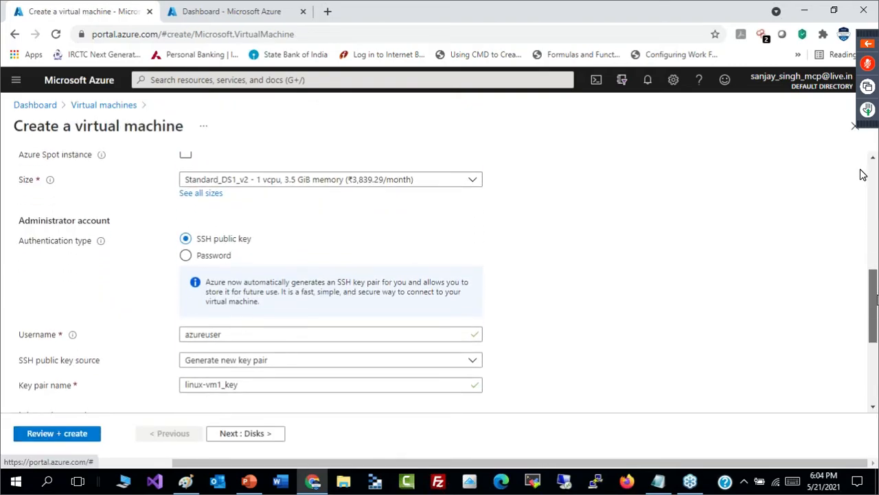
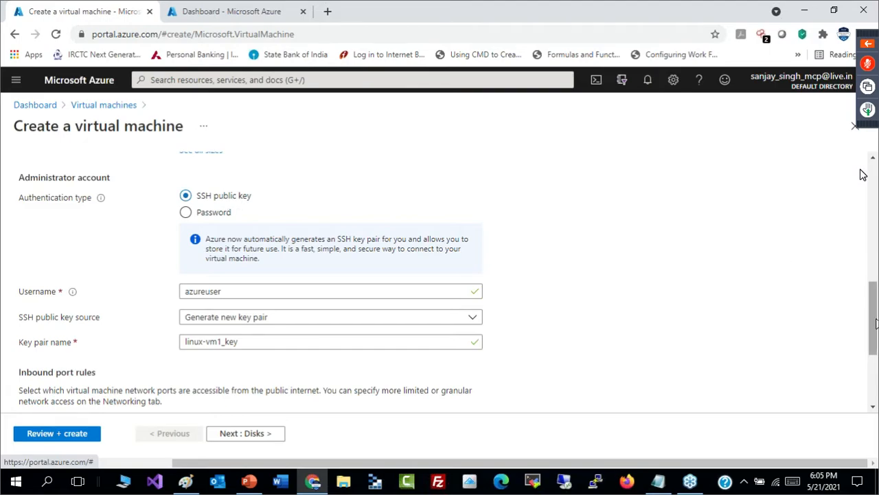
- Examine the administrator account settings: authentication type, username and the options offered for the SSH public key source
{"action": "mouse_move", "coordinate": [876, 332]}
{"action": "left_mouse_down"}
{"action": "mouse_move", "coordinate": [876, 343]}
{"action": "mouse_move", "coordinate": [875, 329]}
{"action": "left_mouse_up"}
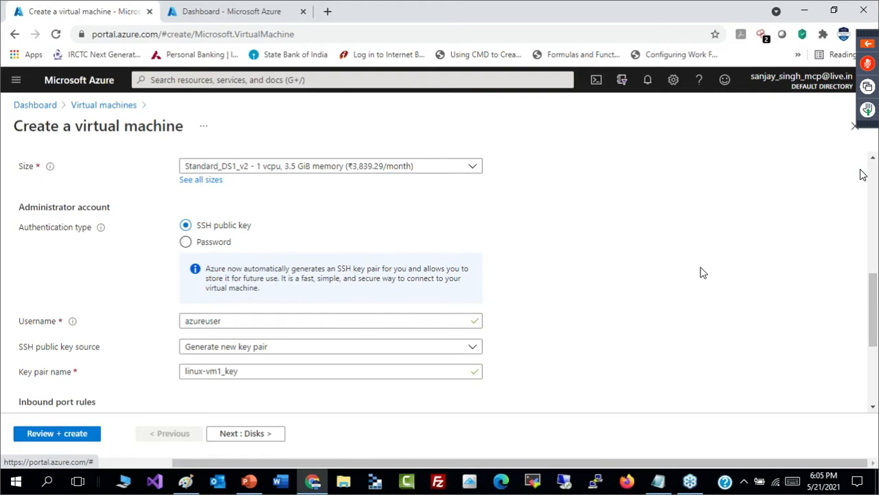
{"action": "left_click_drag", "start_coordinate": [876, 306], "coordinate": [876, 336]}
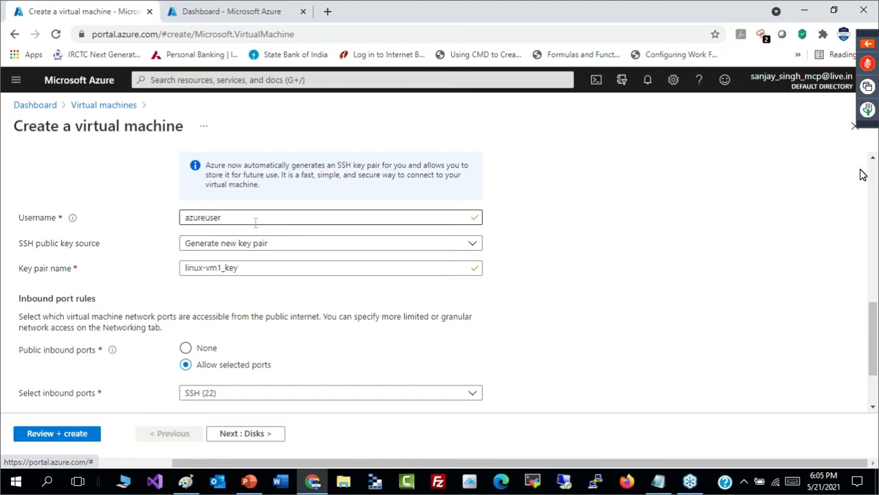
{"action": "left_click_drag", "start_coordinate": [255, 222], "coordinate": [181, 217]}
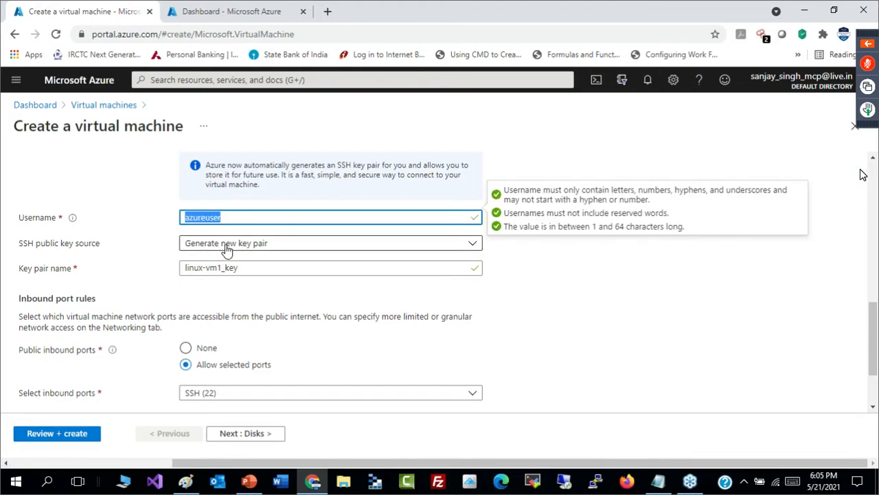
{"action": "left_click", "coordinate": [470, 247]}
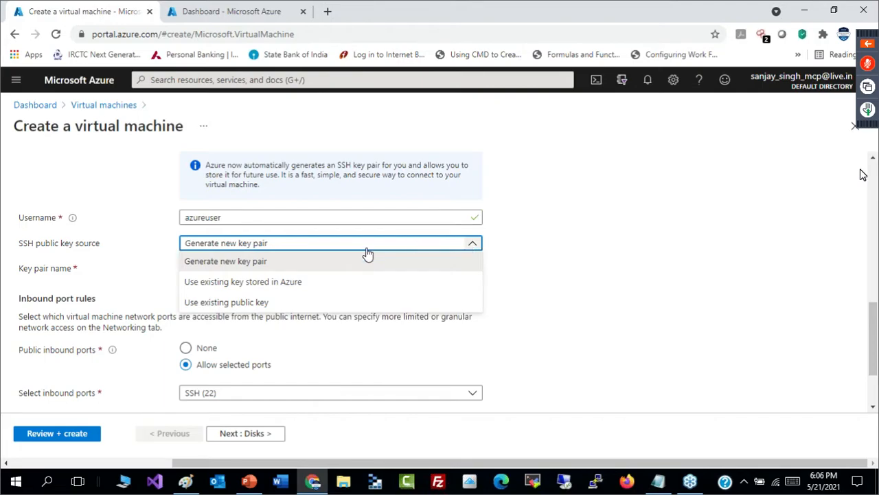
{"action": "left_click", "coordinate": [475, 244]}
{"action": "left_click", "coordinate": [676, 286]}
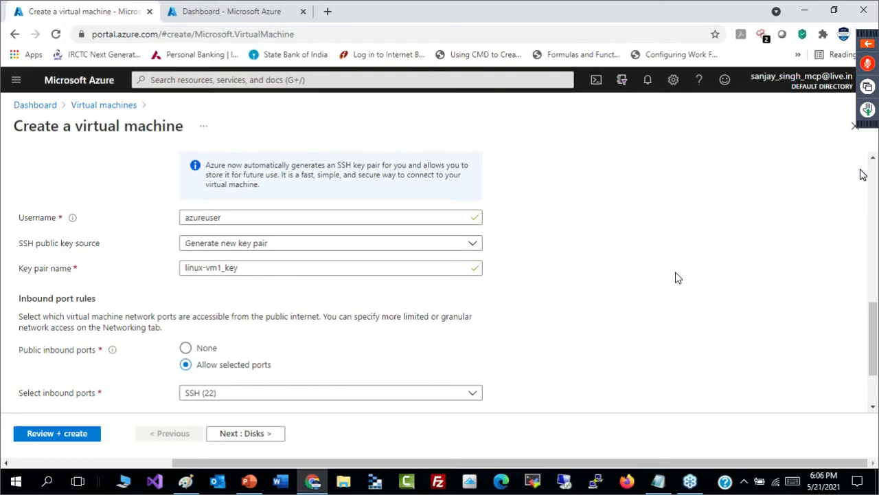
- Open PuTTY Key Generator from the desktop and generate a 2048-bit RSA key pair
{"action": "left_click", "coordinate": [811, 7]}
{"action": "left_click", "coordinate": [810, 6]}
{"action": "left_click", "coordinate": [810, 6]}
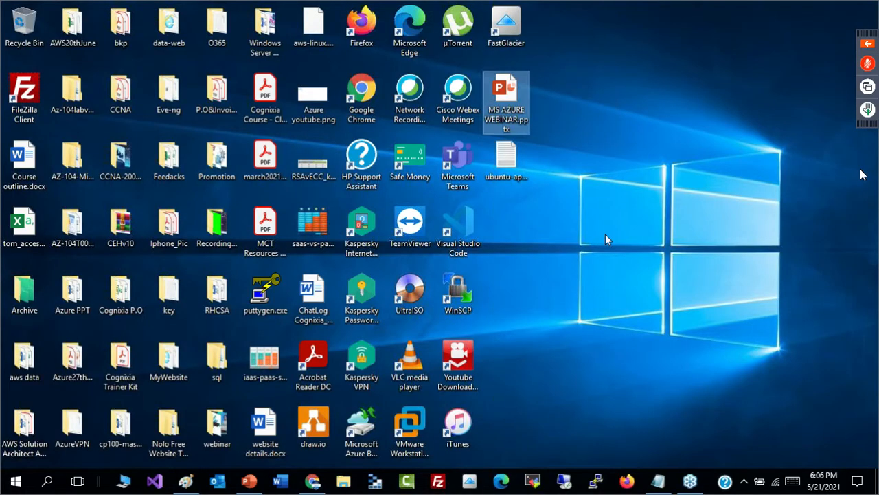
{"action": "left_click", "coordinate": [271, 296]}
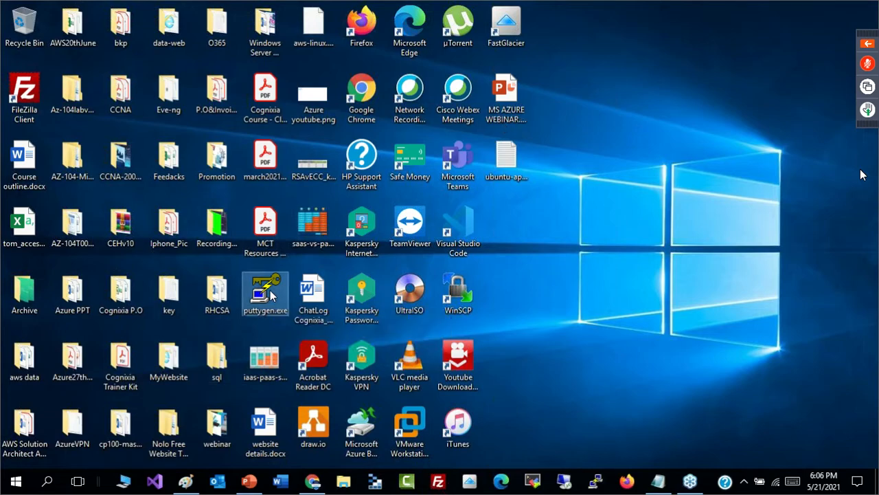
{"action": "double_click", "coordinate": [272, 295]}
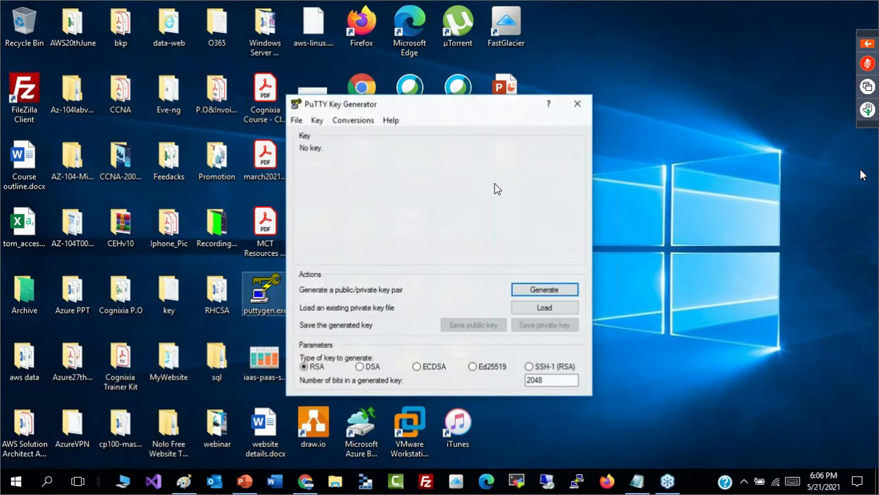
{"action": "left_click_drag", "start_coordinate": [481, 112], "coordinate": [515, 14]}
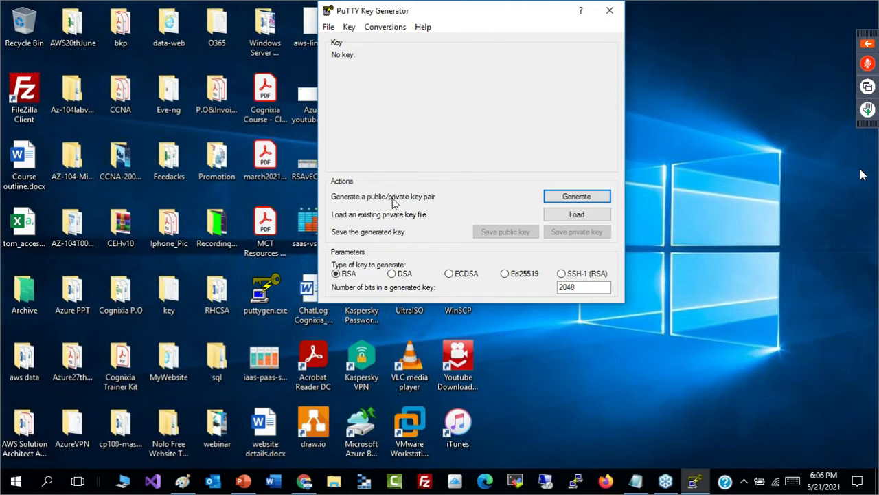
{"action": "left_click", "coordinate": [583, 199]}
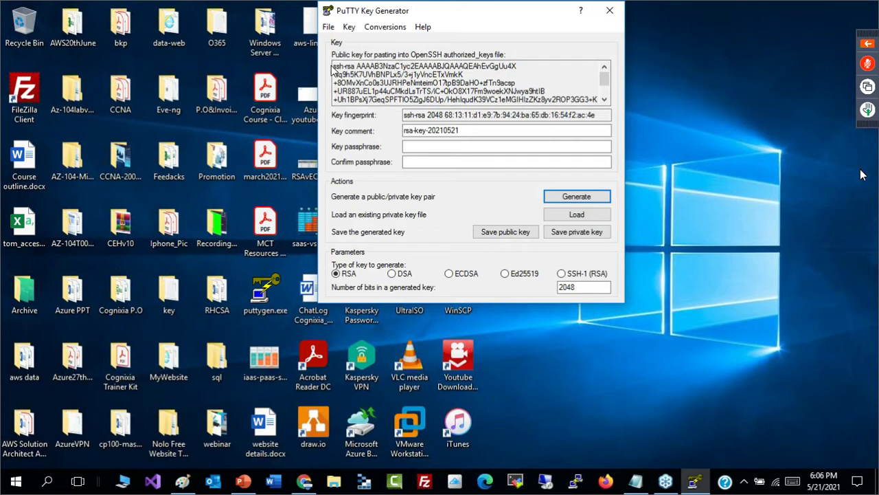
- Copy the generated public key into the Azure virtual machine form, using Use existing public key as the SSH public key source
{"action": "left_click_drag", "start_coordinate": [334, 66], "coordinate": [594, 114]}
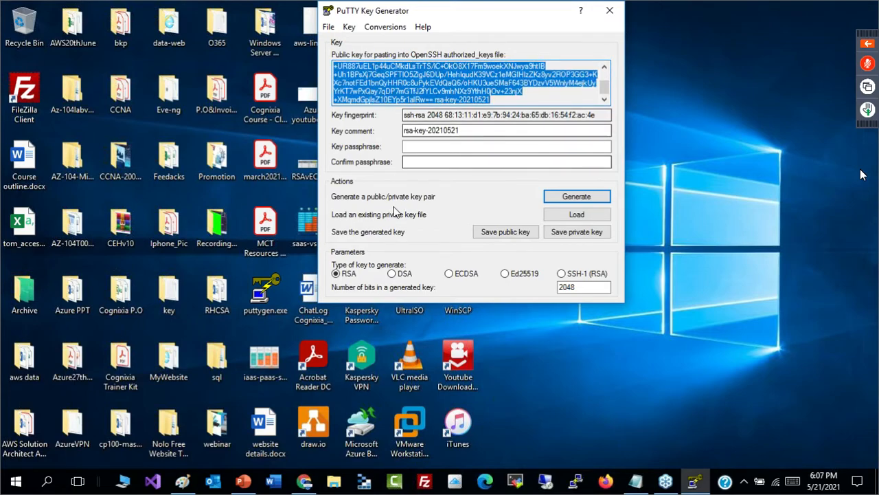
{"action": "left_click", "coordinate": [306, 482]}
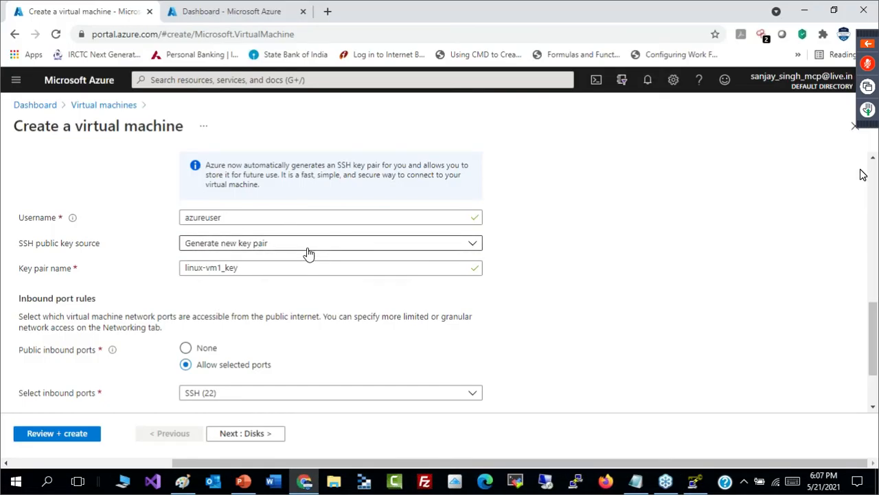
{"action": "left_click", "coordinate": [307, 249]}
{"action": "left_click", "coordinate": [267, 307]}
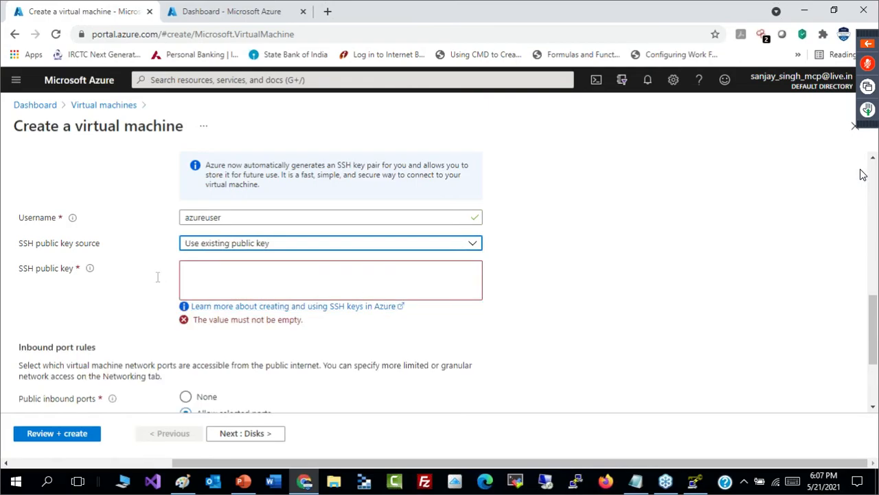
{"action": "left_click", "coordinate": [229, 282]}
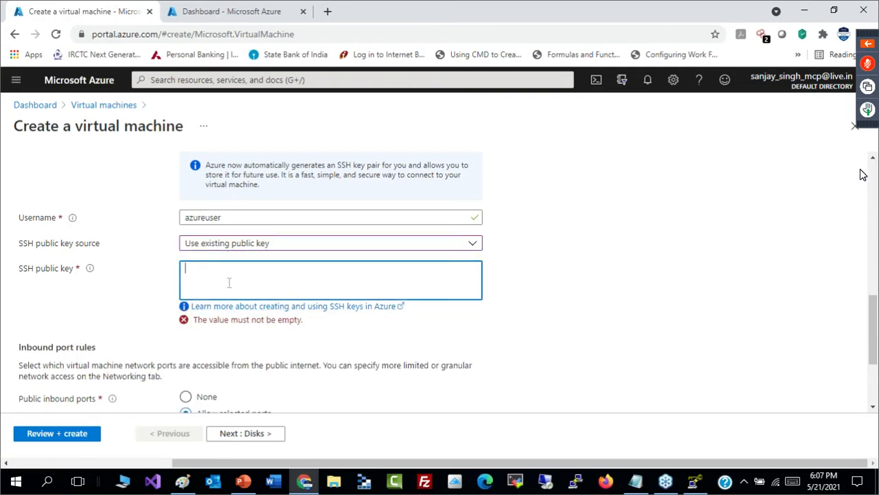
{"action": "key", "text": "ctrl+v"}
{"action": "scroll", "coordinate": [481, 281], "scroll_direction": "down", "scroll_amount": 2}
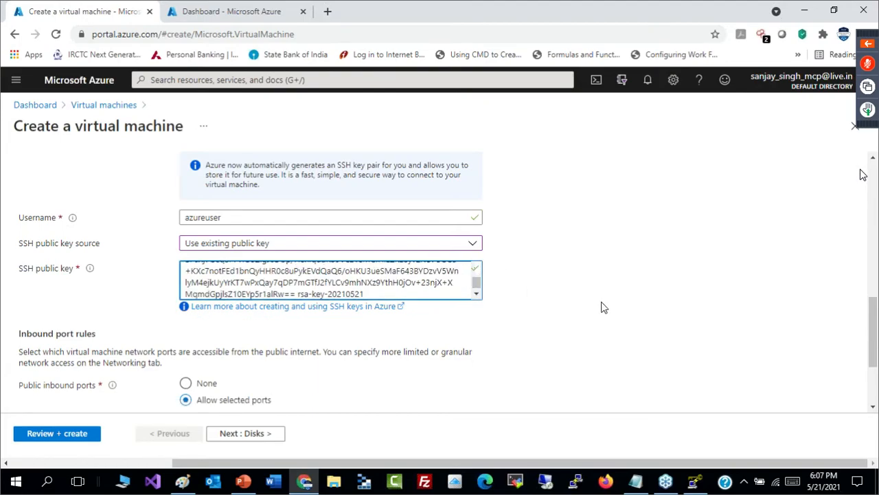
- Save the private key from PuTTY Key Generator as linux1 on the Desktop and check the file there
{"action": "left_click", "coordinate": [693, 483]}
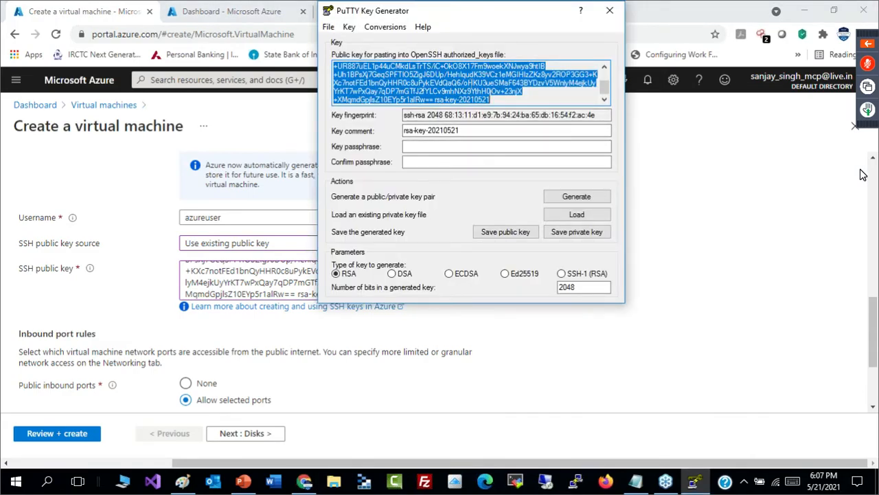
{"action": "left_click", "coordinate": [578, 233]}
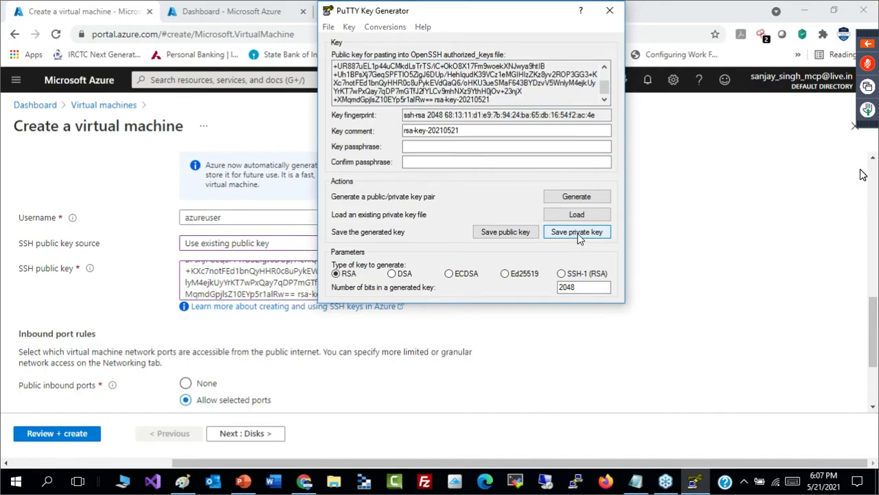
{"action": "left_click", "coordinate": [439, 288]}
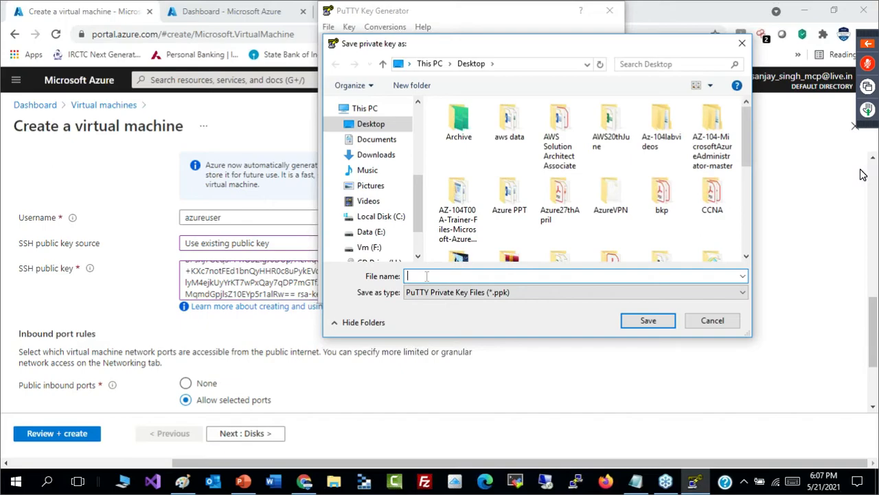
{"action": "type", "text": "linux1"}
{"action": "left_click", "coordinate": [633, 323]}
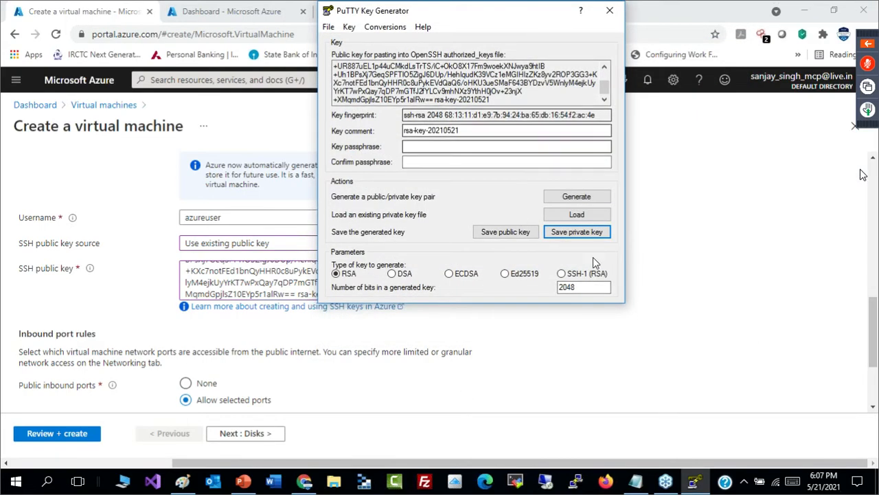
{"action": "key", "text": "super+d"}
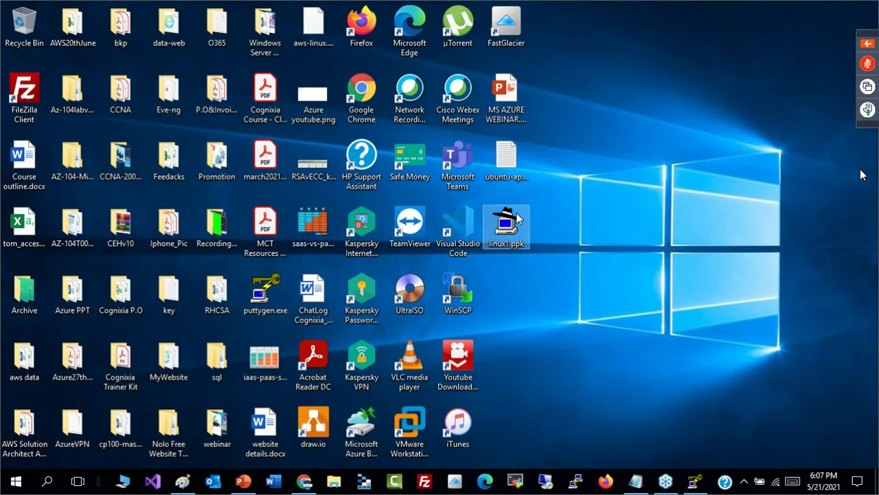
{"action": "key", "text": "alt+Tab"}
{"action": "left_click", "coordinate": [440, 85]}
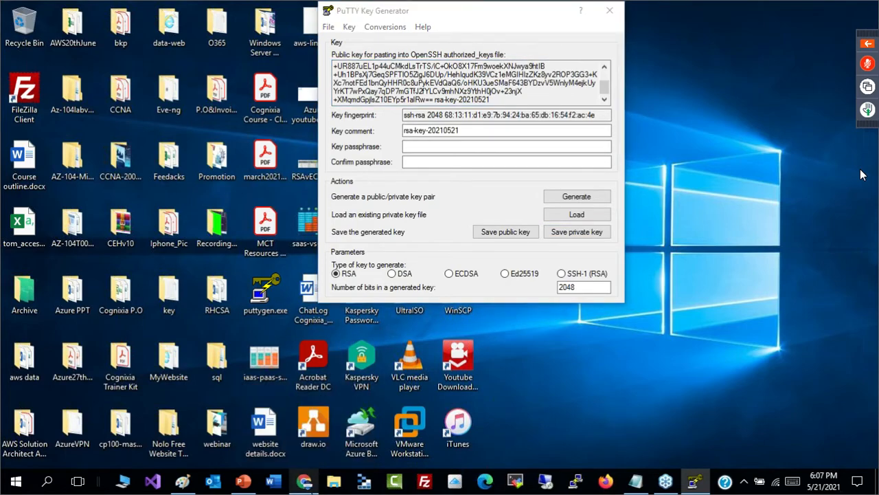
- Return to the Azure portal form, review the pasted SSH public key and set the key source back to Generate new key pair
{"action": "left_click", "coordinate": [305, 482]}
{"action": "left_click_drag", "start_coordinate": [477, 281], "coordinate": [476, 276]}
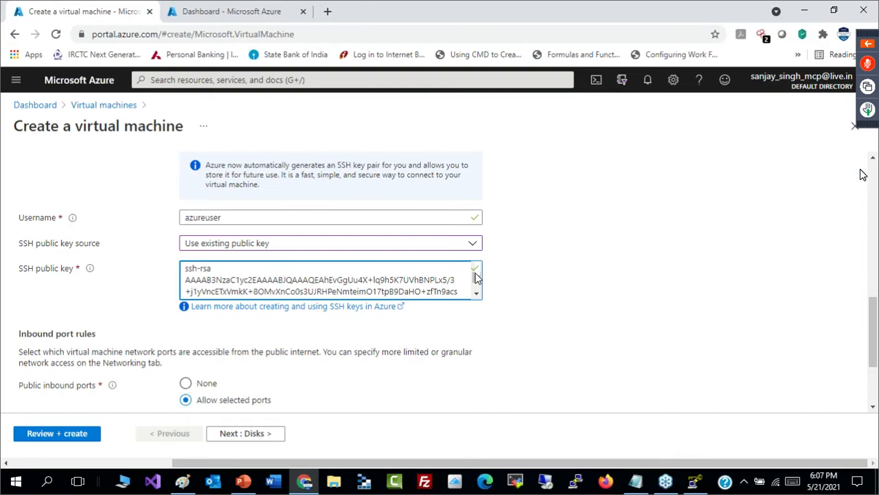
{"action": "left_click", "coordinate": [473, 244]}
{"action": "left_click", "coordinate": [324, 262]}
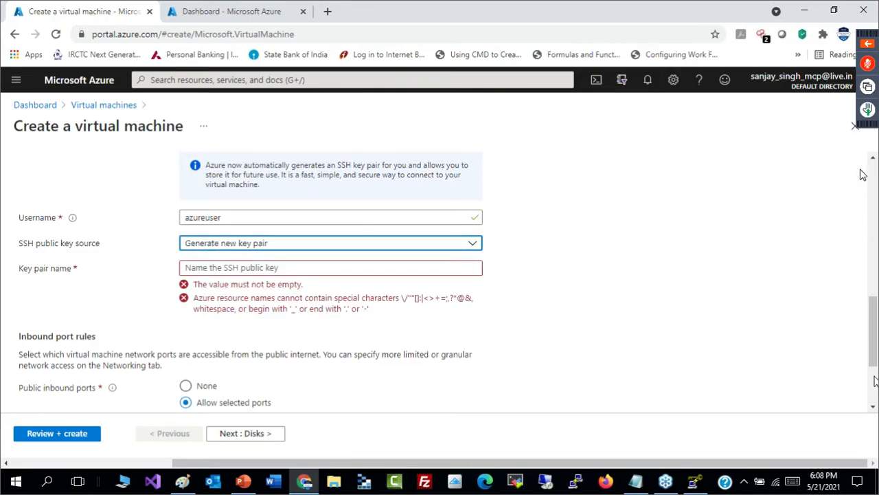
{"action": "mouse_move", "coordinate": [874, 371]}
{"action": "left_mouse_down"}
{"action": "mouse_move", "coordinate": [842, 229]}
{"action": "mouse_move", "coordinate": [865, 373]}
{"action": "left_mouse_up"}
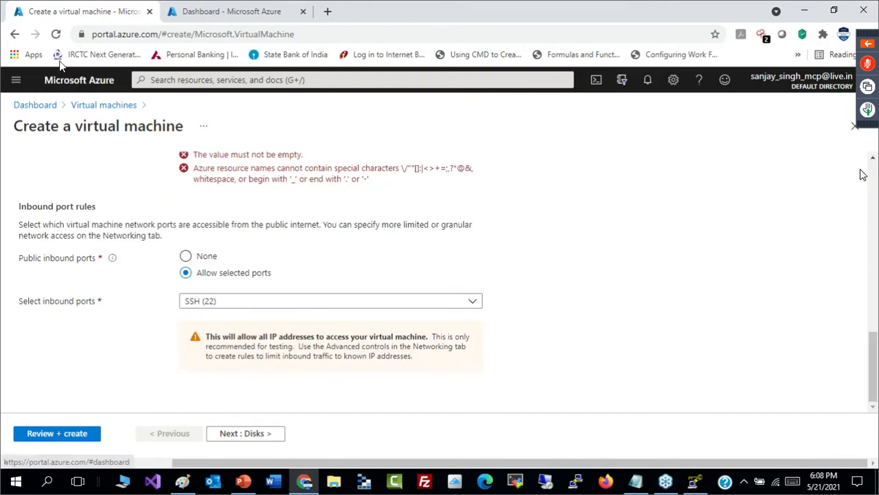
- Reload the virtual machine form, discarding its entries, and choose rg1 as the resource group
{"action": "left_click", "coordinate": [57, 34]}
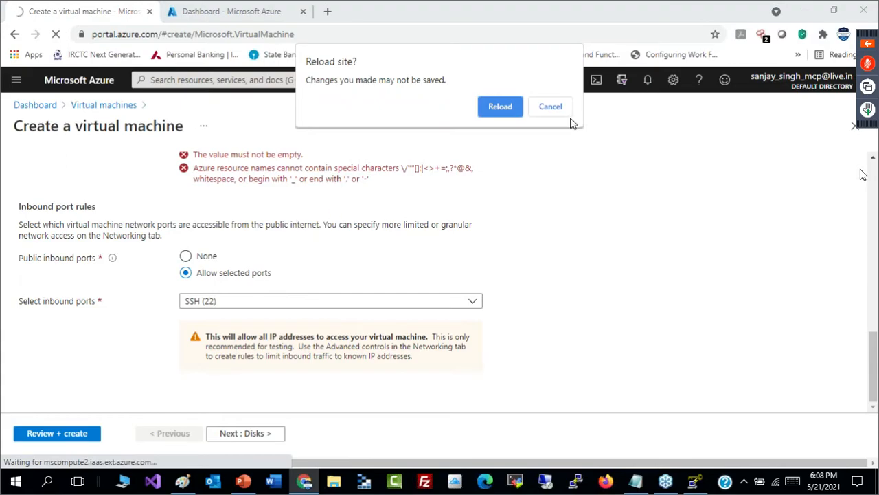
{"action": "left_click", "coordinate": [500, 106]}
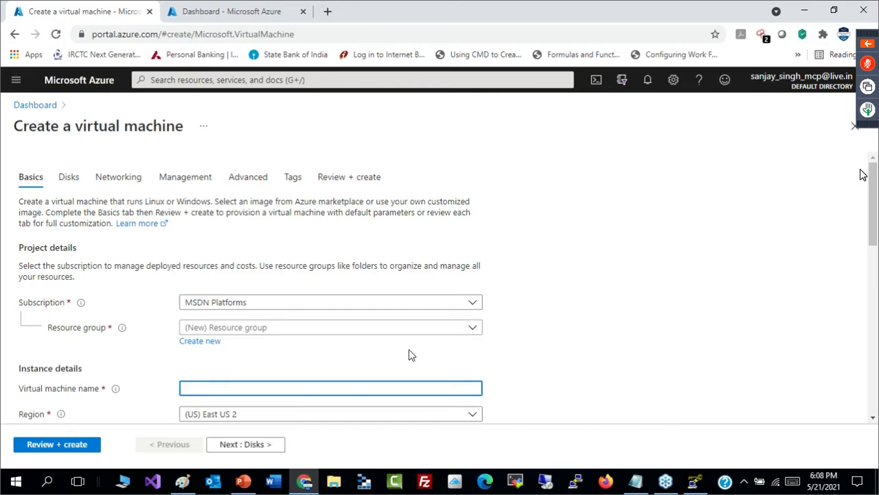
{"action": "left_click", "coordinate": [409, 329]}
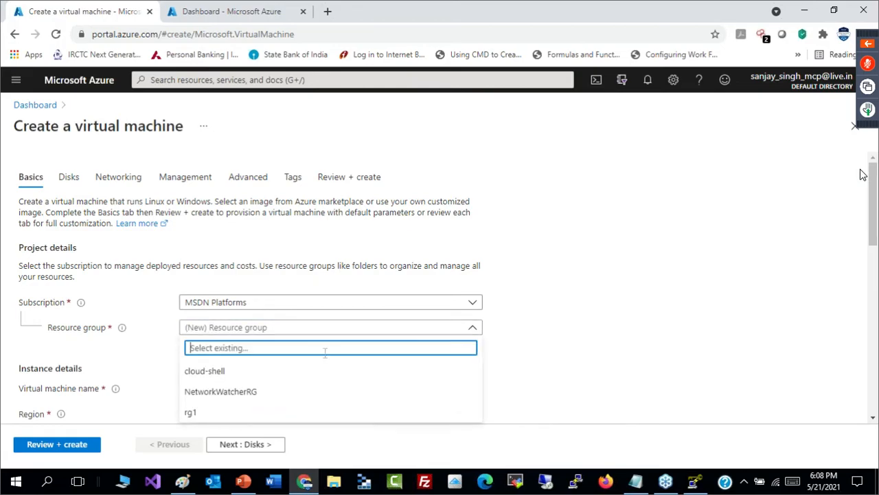
{"action": "left_click", "coordinate": [281, 414]}
{"action": "scroll", "coordinate": [863, 174], "scroll_direction": "down", "scroll_amount": 3}
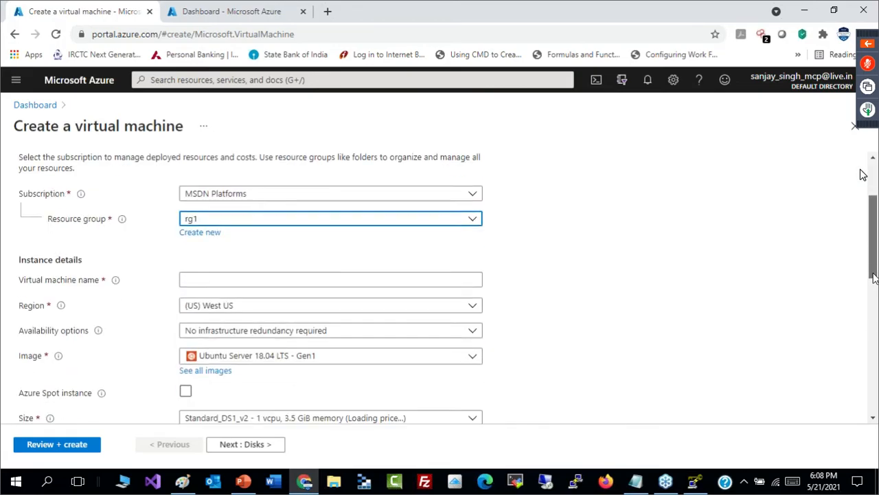
- Name the virtual machine vm1 and set its region to (US) East US
{"action": "left_click", "coordinate": [466, 204]}
{"action": "type", "text": "vm1"}
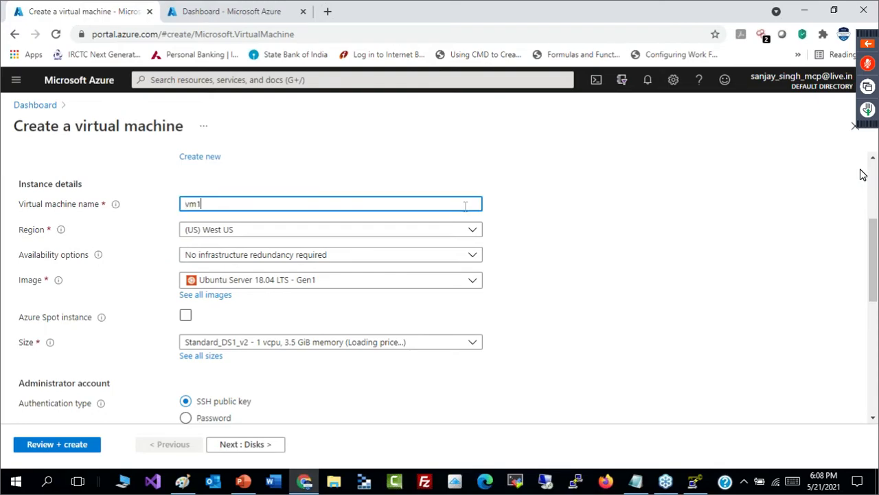
{"action": "left_click", "coordinate": [454, 238]}
{"action": "left_click_drag", "start_coordinate": [479, 355], "coordinate": [476, 283]}
{"action": "left_click", "coordinate": [223, 301]}
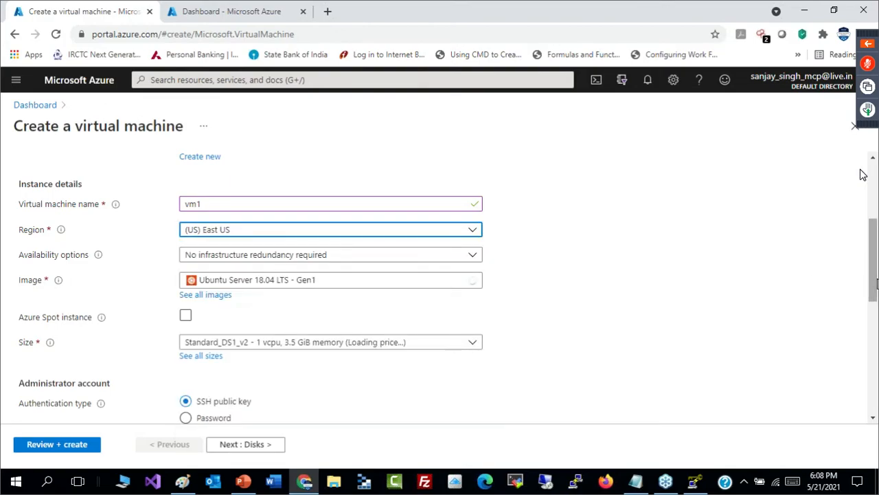
- Set the availability option to Availability set and create a new set named avst1 for the virtual machine
{"action": "left_click_drag", "start_coordinate": [875, 292], "coordinate": [876, 330]}
{"action": "scroll", "coordinate": [618, 251], "scroll_direction": "up", "scroll_amount": 1}
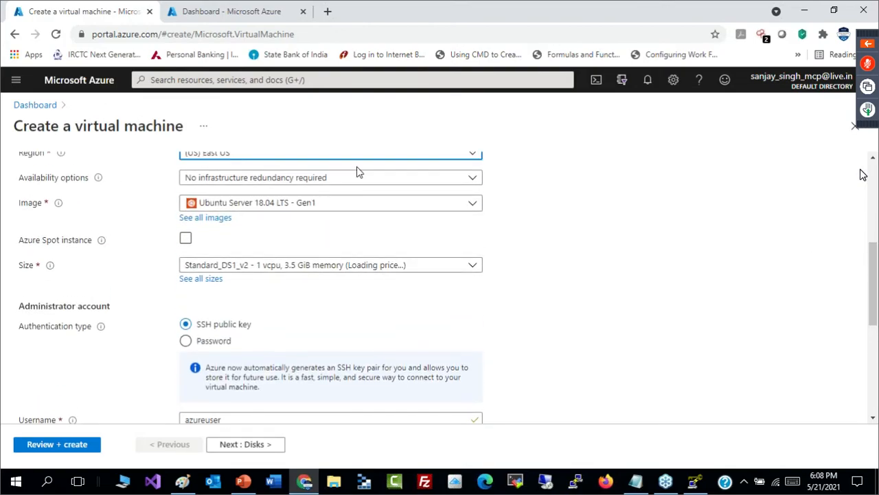
{"action": "left_click", "coordinate": [307, 180]}
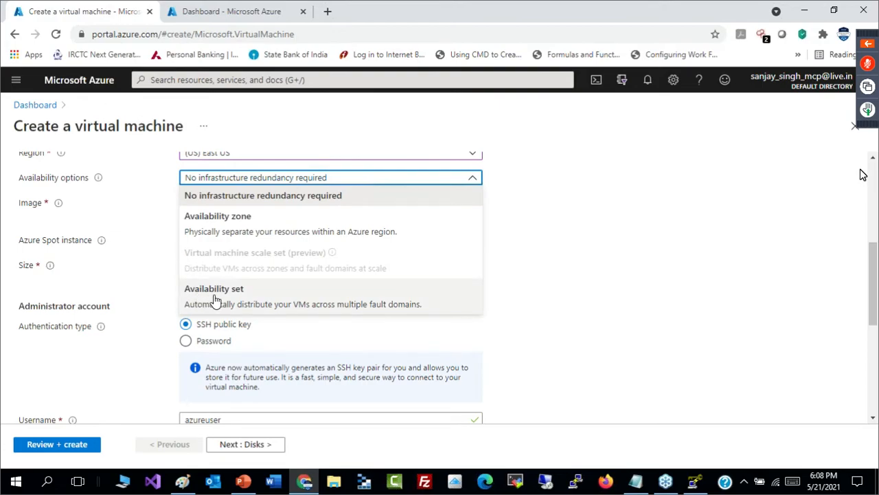
{"action": "left_click", "coordinate": [219, 299]}
{"action": "left_click", "coordinate": [199, 216]}
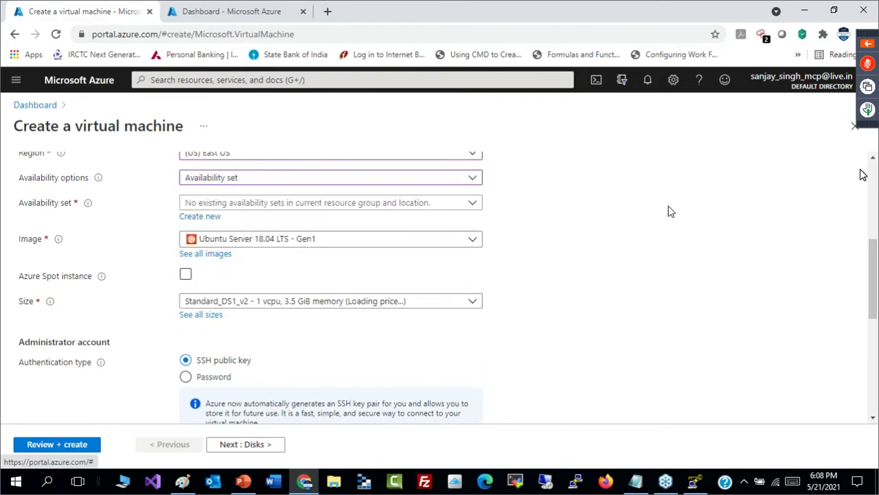
{"action": "left_click", "coordinate": [622, 189]}
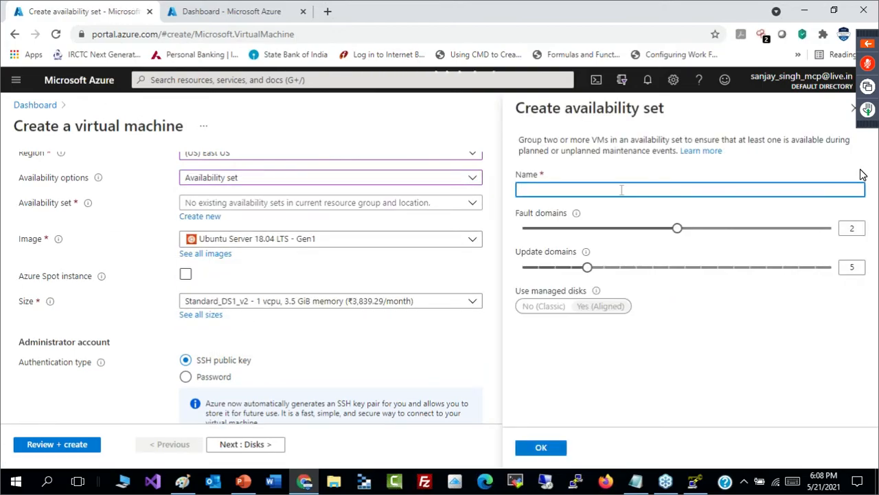
{"action": "type", "text": "avst1"}
{"action": "left_click", "coordinate": [543, 450]}
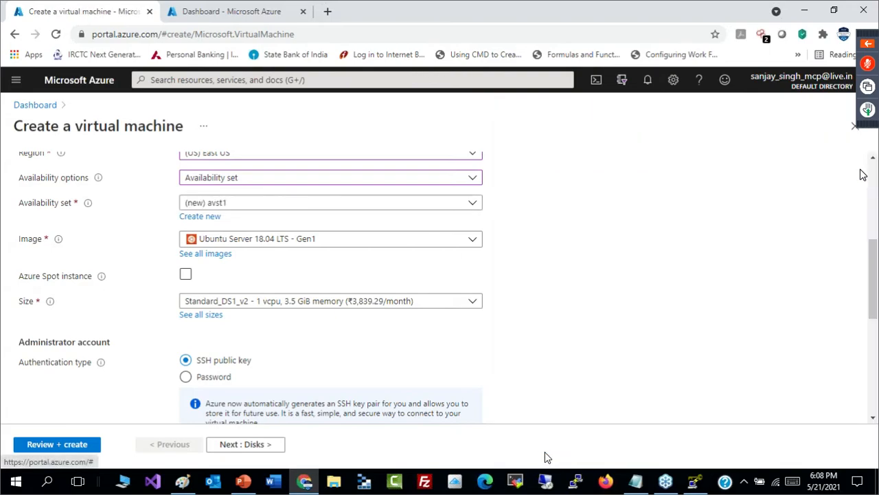
- Review the key pair name vm1_key and allow HTTP (80) in addition to SSH (22) in the virtual machine's inbound ports
{"action": "left_click_drag", "start_coordinate": [874, 313], "coordinate": [872, 358]}
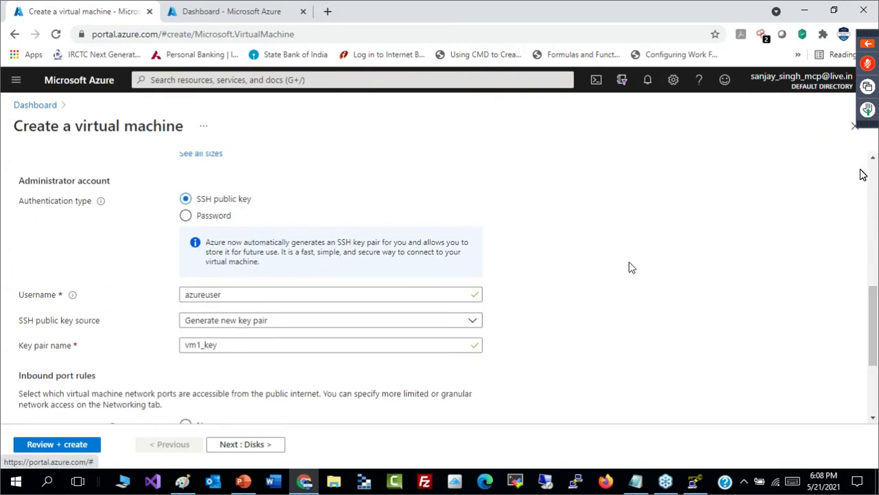
{"action": "left_click_drag", "start_coordinate": [875, 332], "coordinate": [876, 361]}
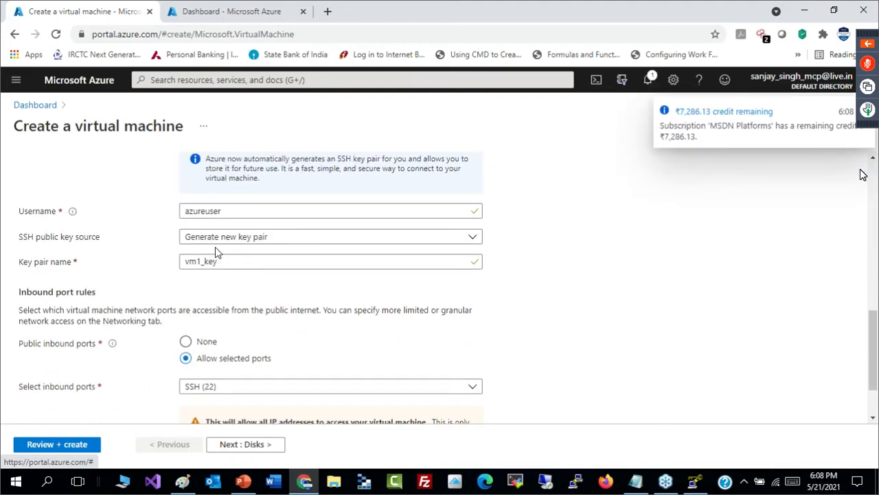
{"action": "left_click_drag", "start_coordinate": [221, 261], "coordinate": [177, 265]}
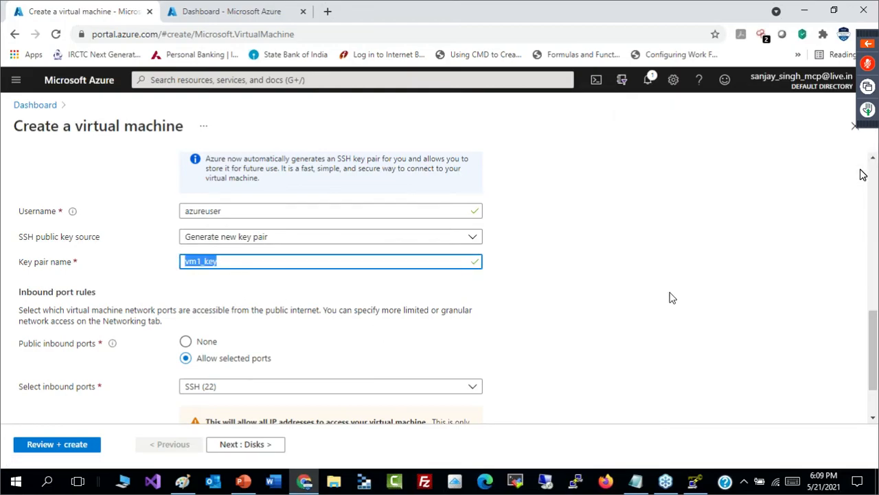
{"action": "left_click", "coordinate": [877, 356]}
{"action": "scroll", "coordinate": [863, 174], "scroll_direction": "down", "scroll_amount": 1}
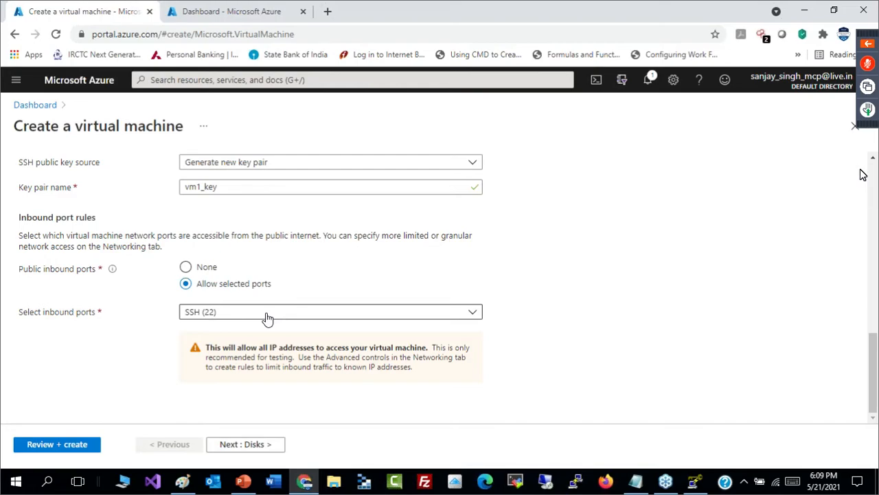
{"action": "left_click", "coordinate": [227, 317]}
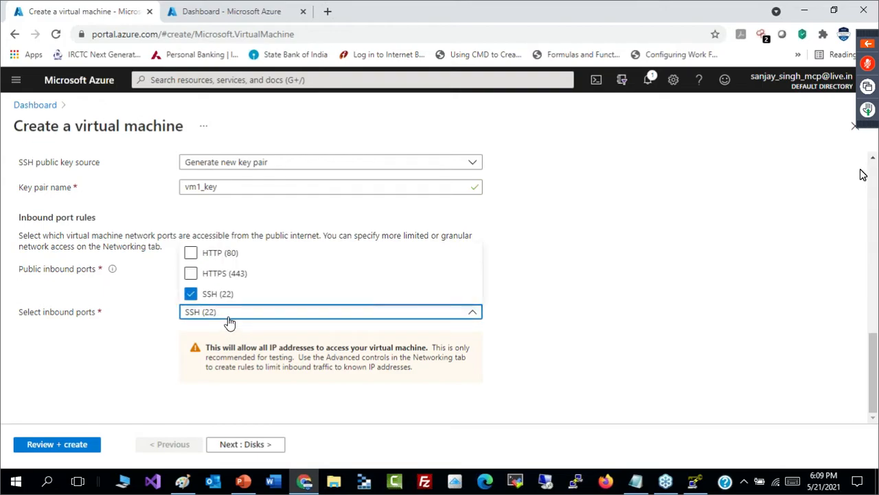
{"action": "left_click", "coordinate": [210, 255]}
{"action": "left_click", "coordinate": [574, 302]}
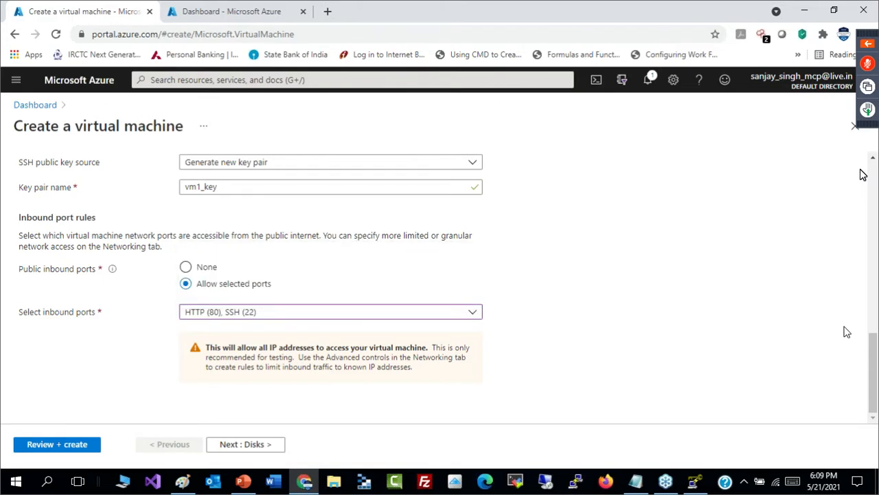
- Continue to the disk settings and examine the OS disk types and the advanced disk options
{"action": "left_click", "coordinate": [256, 451]}
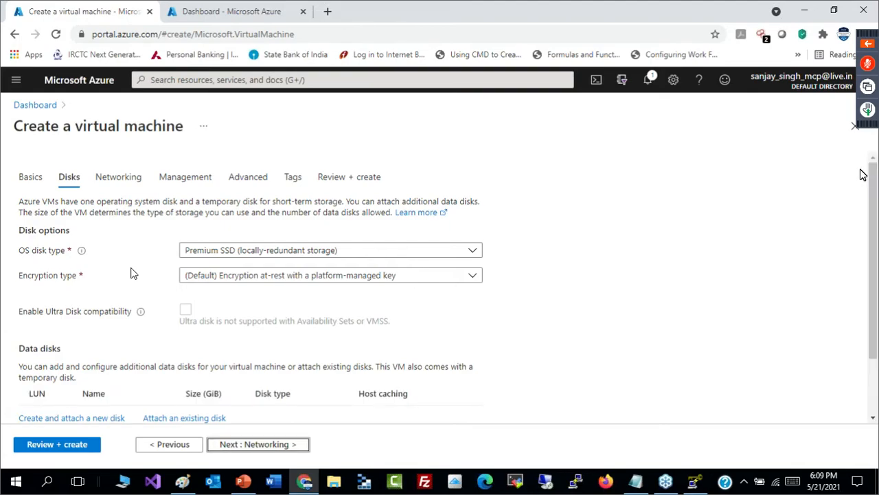
{"action": "left_click", "coordinate": [356, 256]}
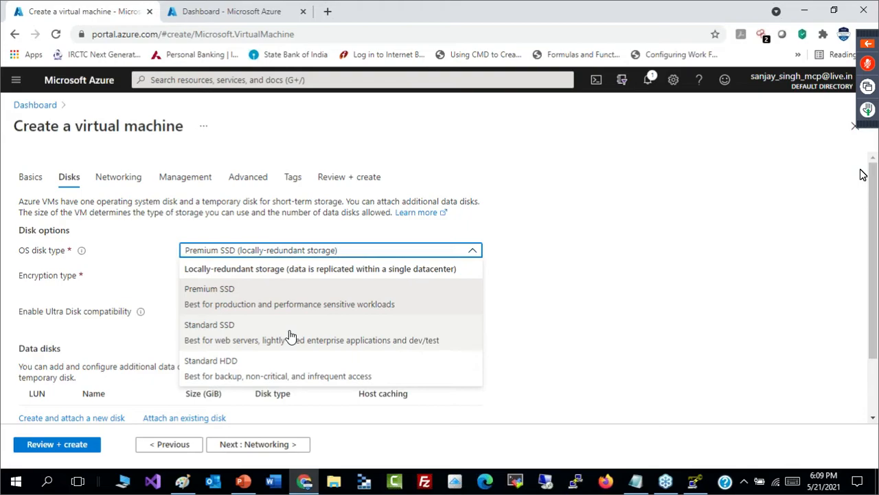
{"action": "left_click", "coordinate": [595, 326]}
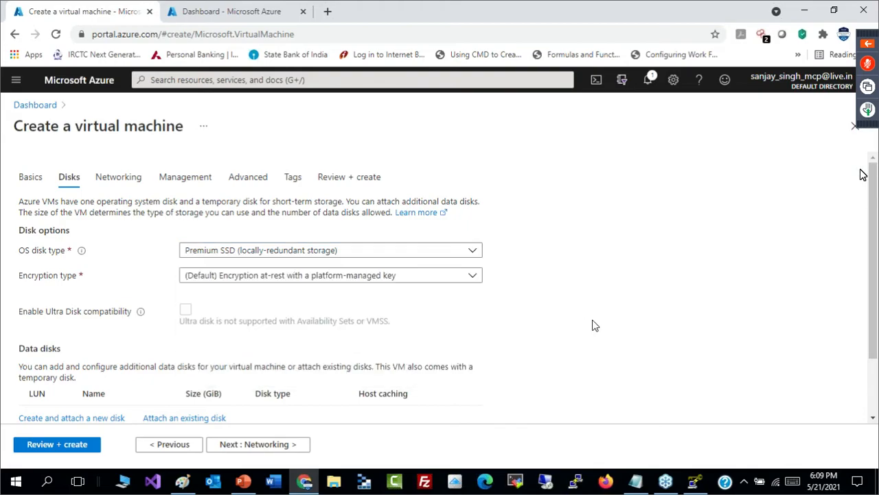
{"action": "scroll", "coordinate": [354, 226], "scroll_direction": "down", "scroll_amount": 1}
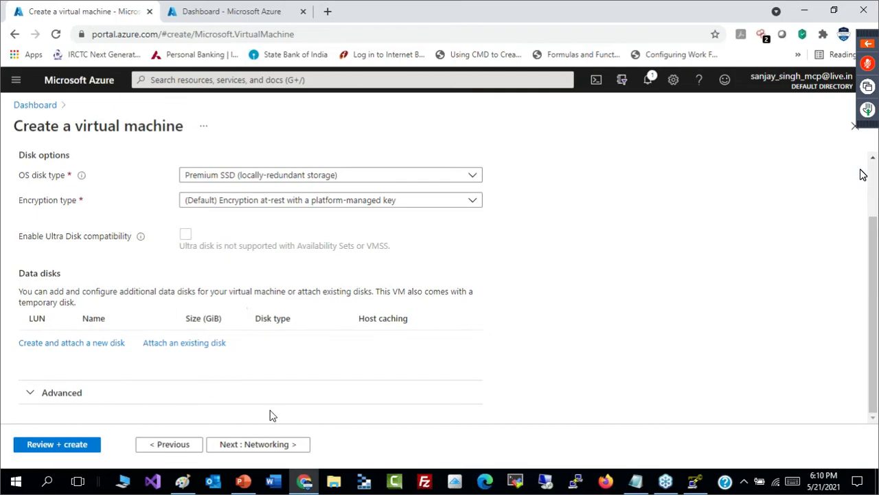
{"action": "left_click", "coordinate": [46, 397]}
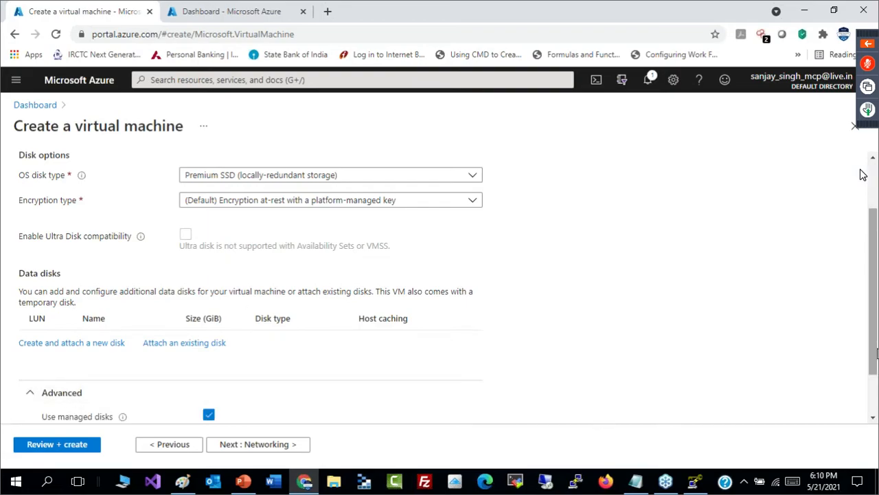
{"action": "left_click_drag", "start_coordinate": [876, 351], "coordinate": [876, 390]}
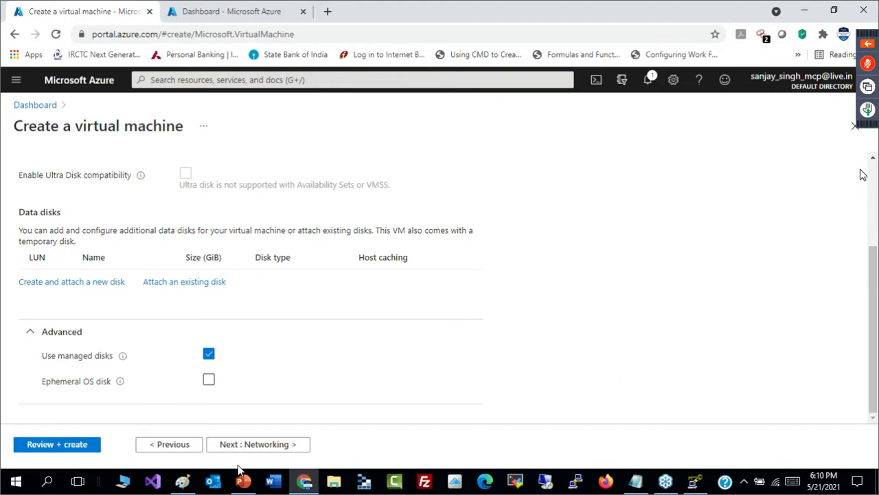
- Continue to the networking settings and review the virtual network choices, subnet, public IP, network security group and inbound ports
{"action": "left_click", "coordinate": [267, 446]}
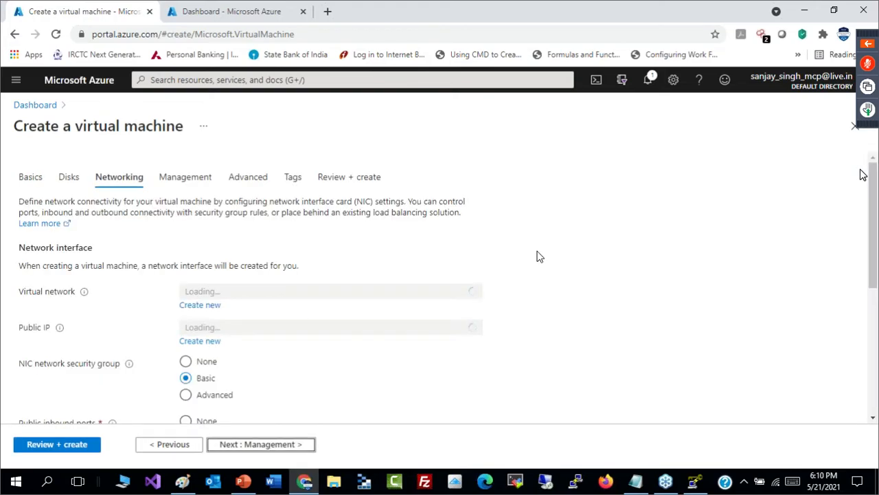
{"action": "left_click_drag", "start_coordinate": [875, 269], "coordinate": [875, 280]}
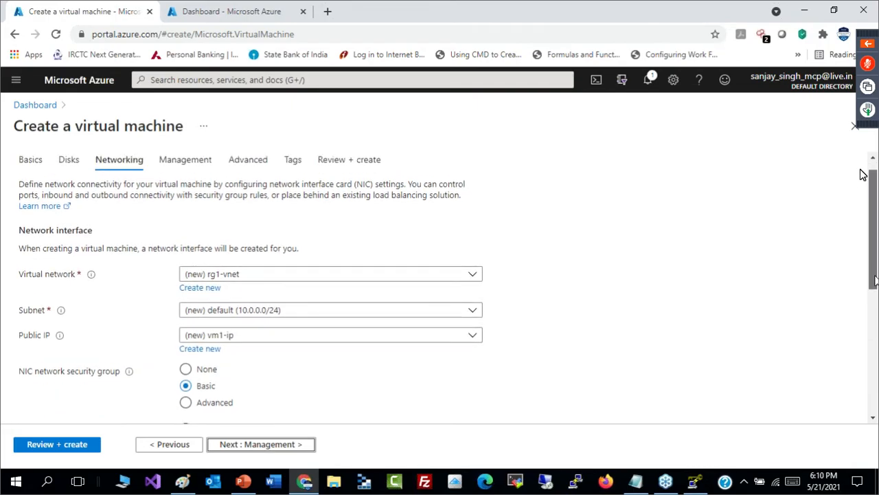
{"action": "left_click_drag", "start_coordinate": [875, 281], "coordinate": [875, 299]}
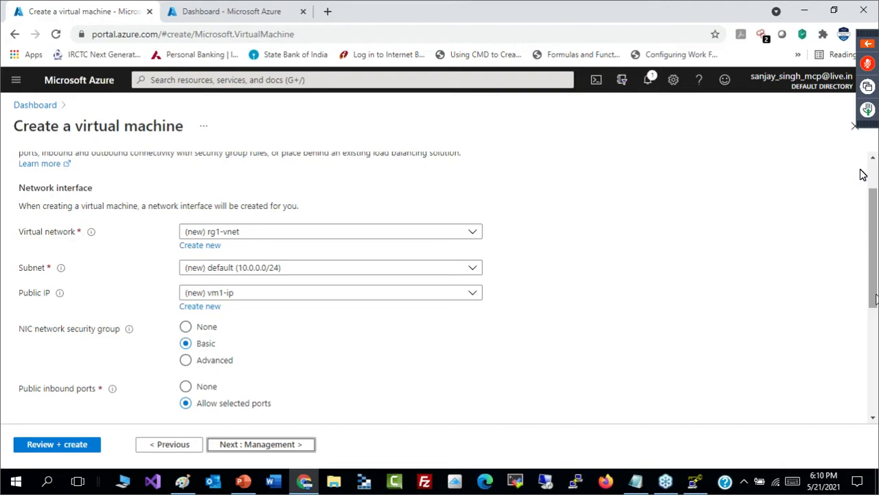
{"action": "left_click", "coordinate": [471, 233]}
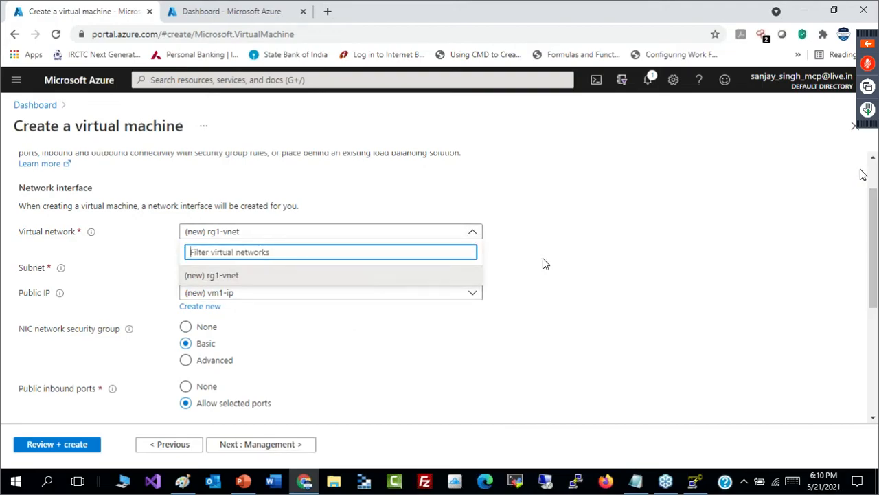
{"action": "left_click", "coordinate": [598, 251]}
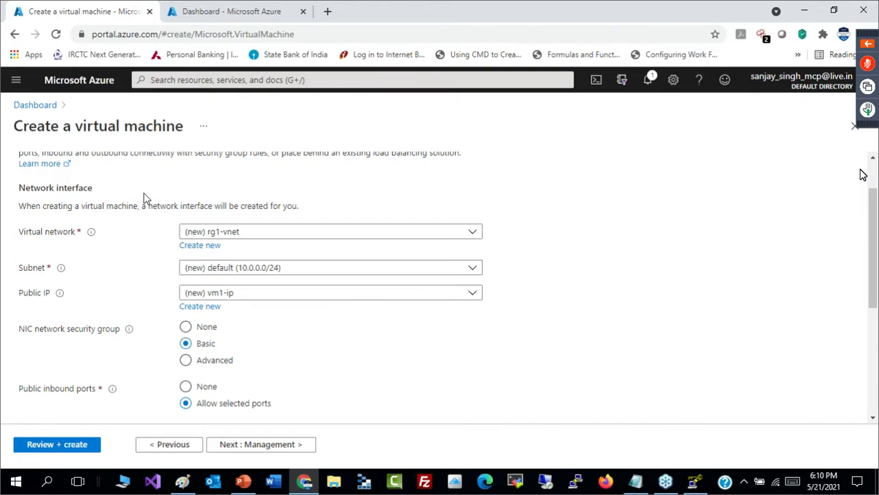
{"action": "scroll", "coordinate": [874, 282], "scroll_direction": "down", "scroll_amount": 1}
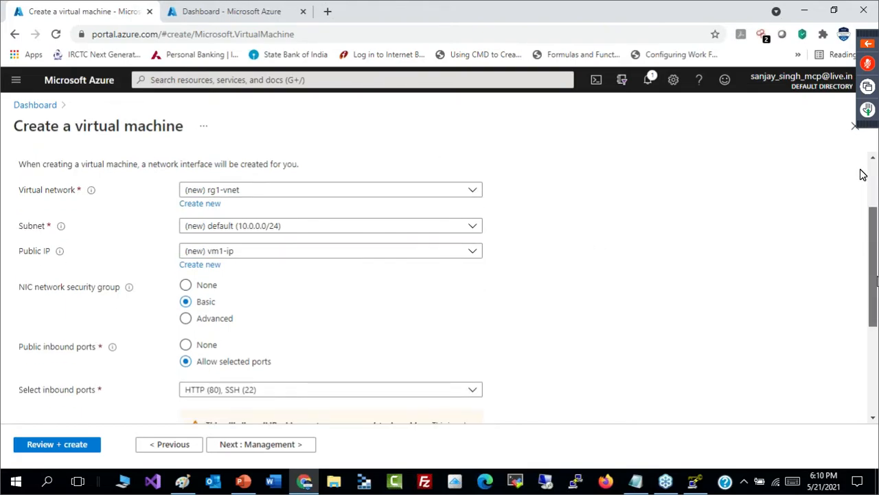
{"action": "scroll", "coordinate": [875, 282], "scroll_direction": "up", "scroll_amount": 1}
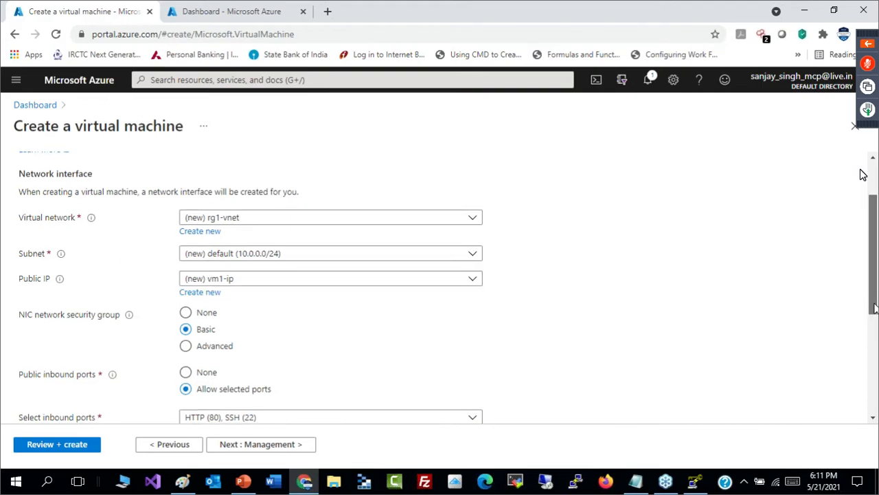
{"action": "scroll", "coordinate": [872, 307], "scroll_direction": "down", "scroll_amount": 1}
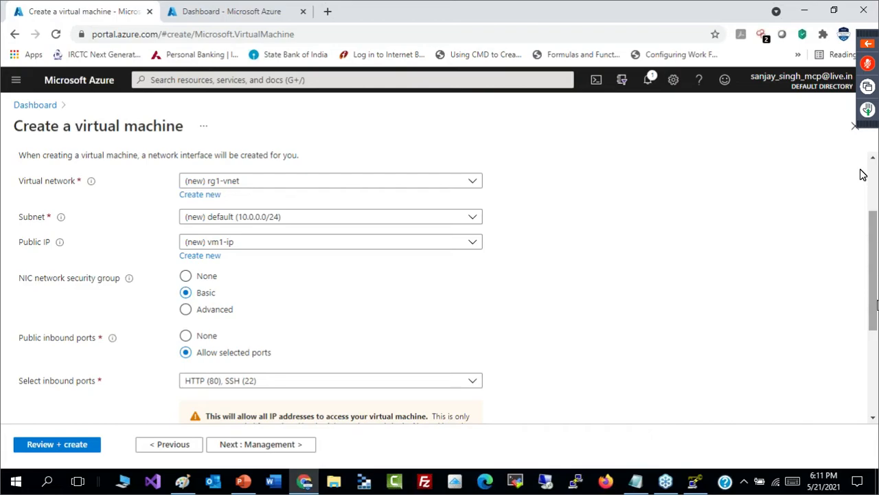
{"action": "scroll", "coordinate": [863, 175], "scroll_direction": "down", "scroll_amount": 1}
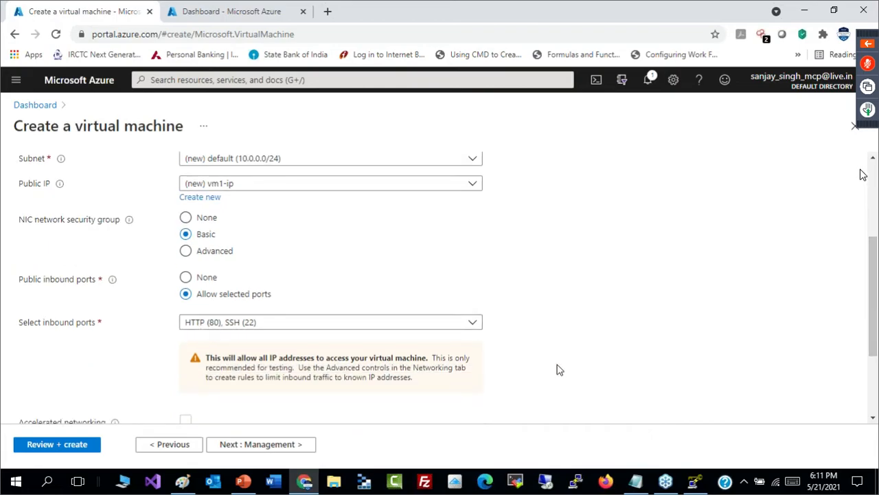
- Continue to the management settings, review the monitoring, identity and Azure AD options, and disable auto-shutdown
{"action": "left_click", "coordinate": [266, 448]}
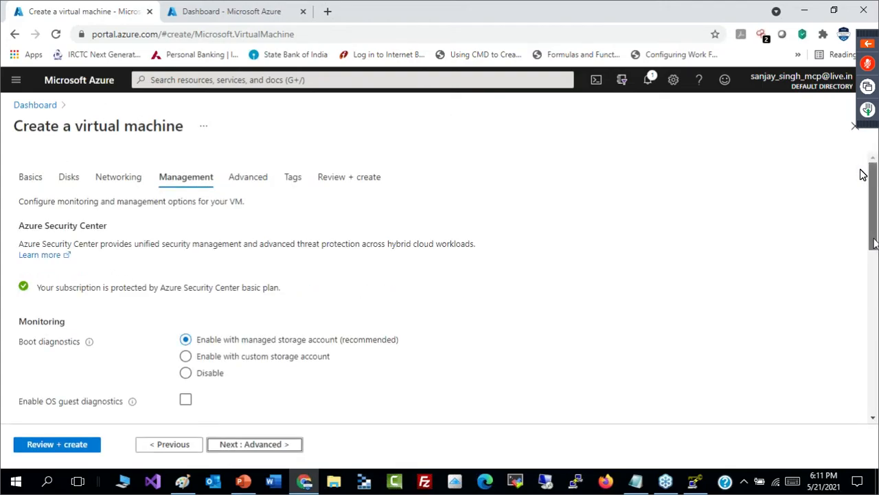
{"action": "scroll", "coordinate": [875, 243], "scroll_direction": "down", "scroll_amount": 1}
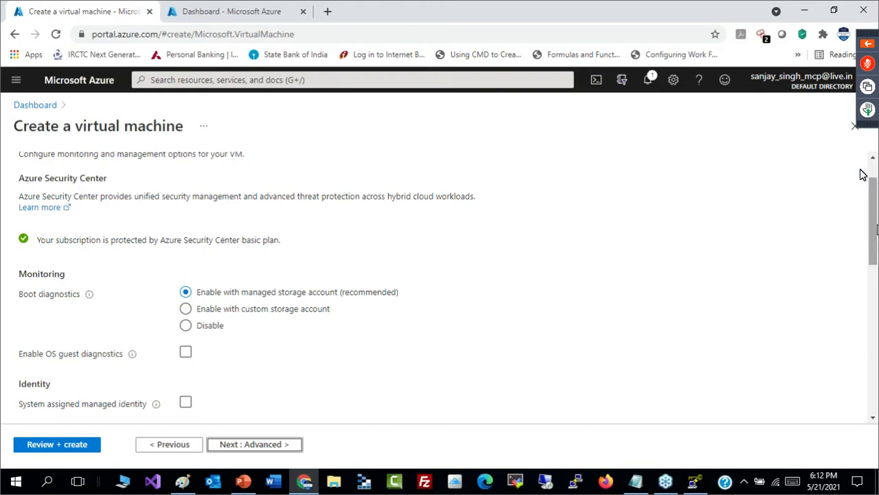
{"action": "scroll", "coordinate": [874, 225], "scroll_direction": "down", "scroll_amount": 2}
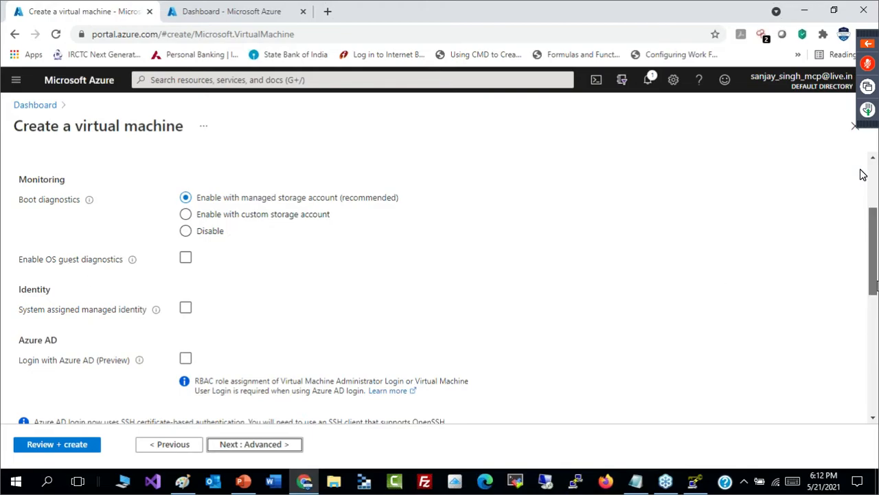
{"action": "scroll", "coordinate": [875, 302], "scroll_direction": "down", "scroll_amount": 1}
{"action": "scroll", "coordinate": [864, 175], "scroll_direction": "down", "scroll_amount": 1}
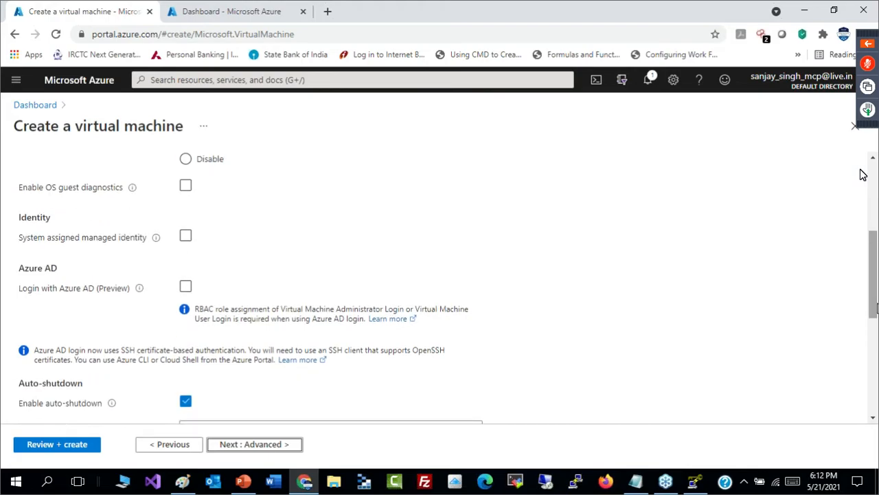
{"action": "scroll", "coordinate": [875, 323], "scroll_direction": "down", "scroll_amount": 4}
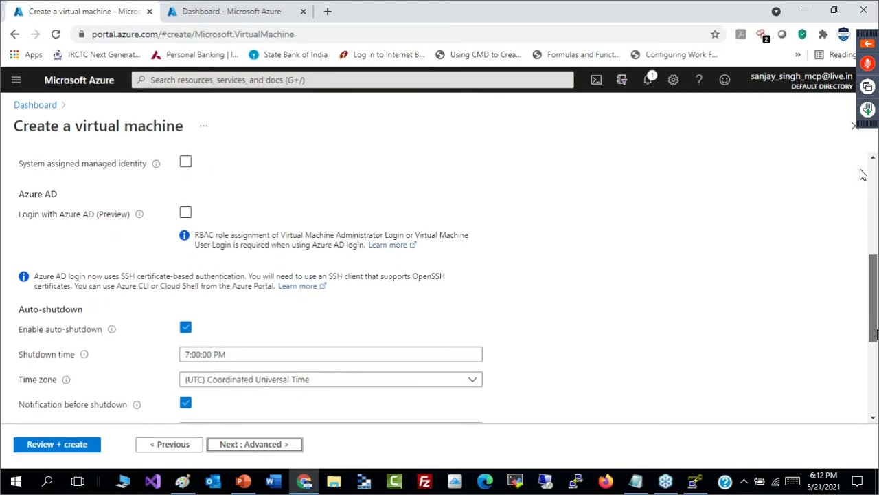
{"action": "scroll", "coordinate": [873, 352], "scroll_direction": "up", "scroll_amount": 4}
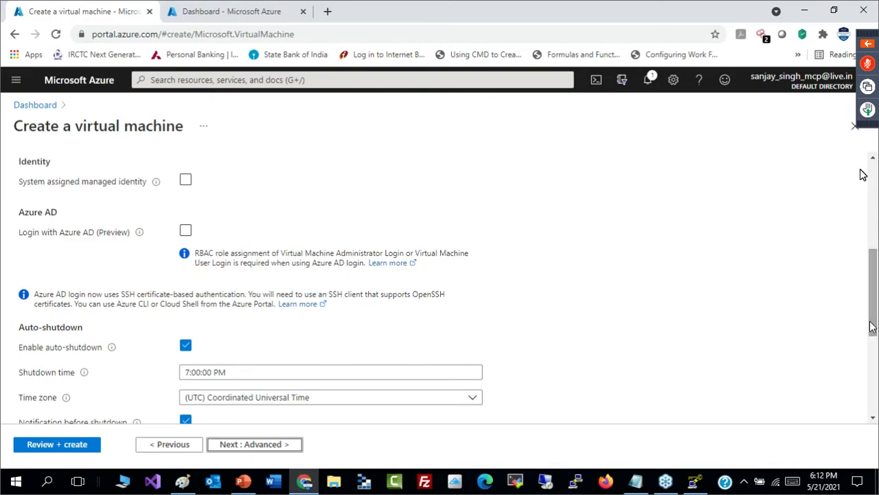
{"action": "scroll", "coordinate": [873, 318], "scroll_direction": "down", "scroll_amount": 2}
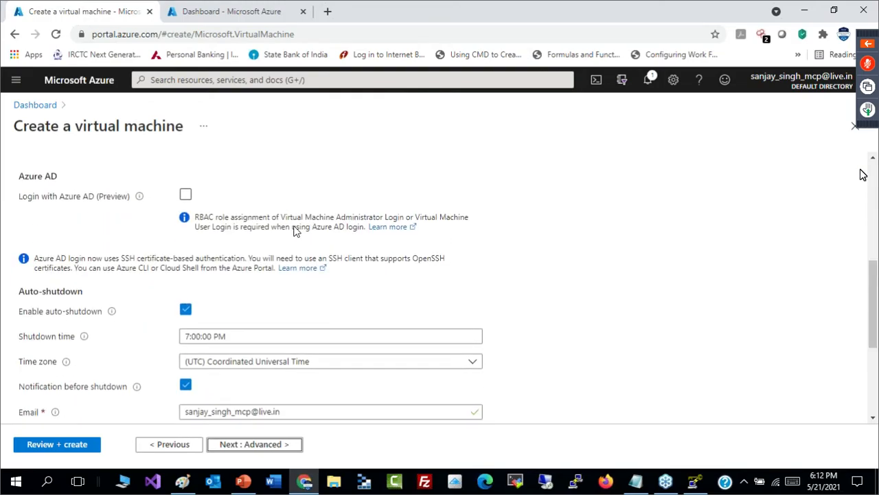
{"action": "scroll", "coordinate": [874, 272], "scroll_direction": "down", "scroll_amount": 1}
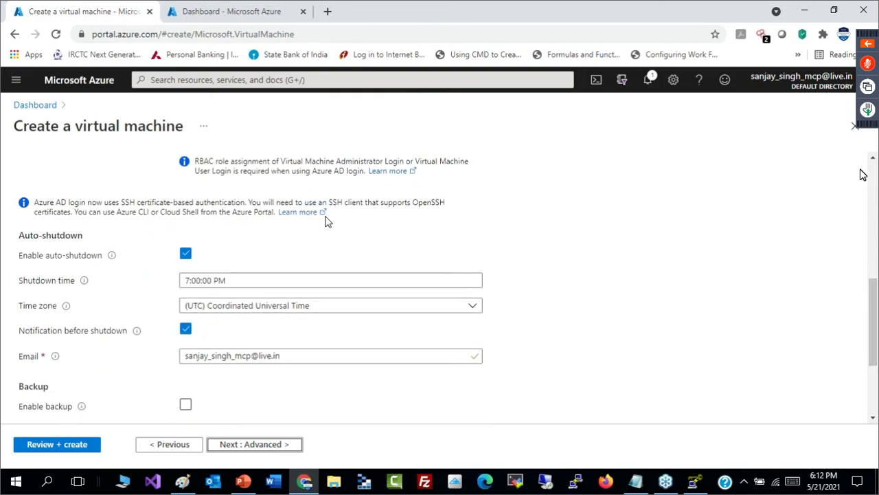
{"action": "left_click", "coordinate": [186, 256]}
- Examine the backup setting and the available patch orchestration options for guest OS updates
{"action": "left_click_drag", "start_coordinate": [876, 381], "coordinate": [876, 391]}
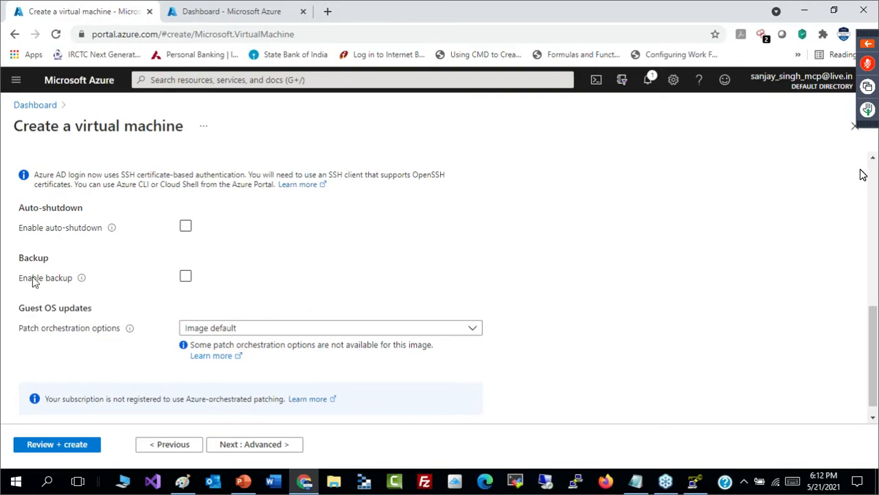
{"action": "left_click", "coordinate": [185, 282]}
{"action": "left_click", "coordinate": [464, 330]}
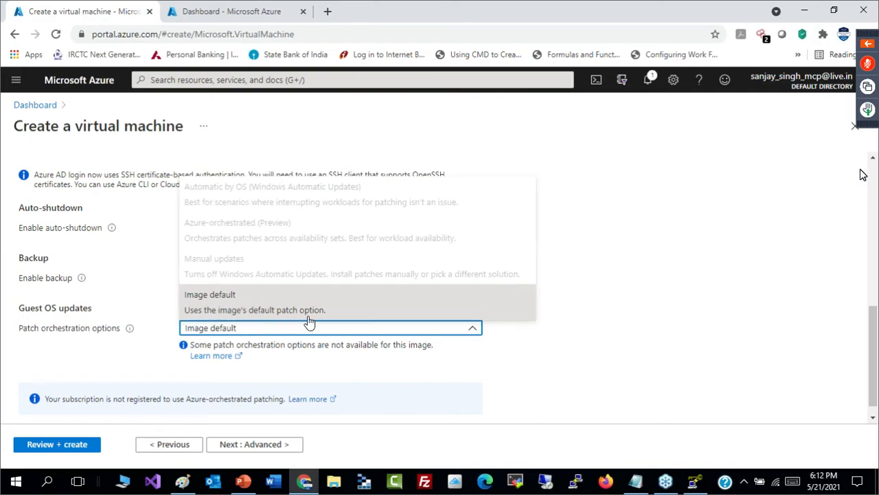
{"action": "left_click", "coordinate": [683, 334]}
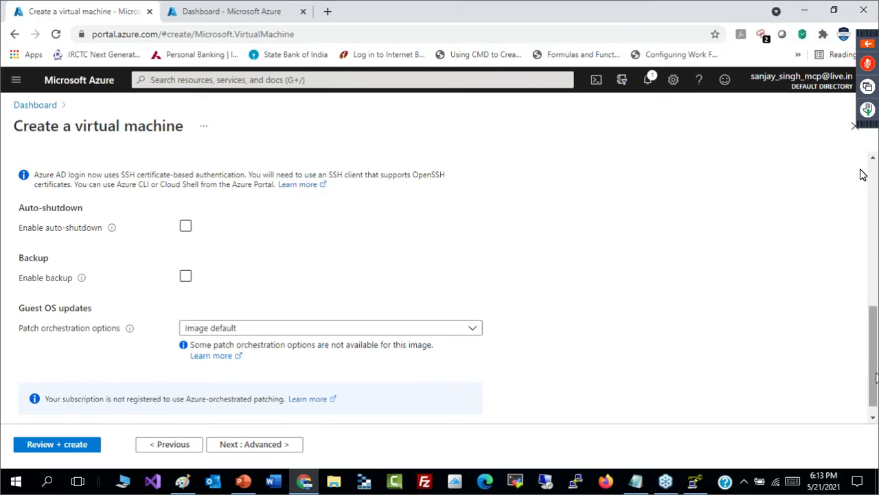
{"action": "scroll", "coordinate": [872, 357], "scroll_direction": "down", "scroll_amount": 1}
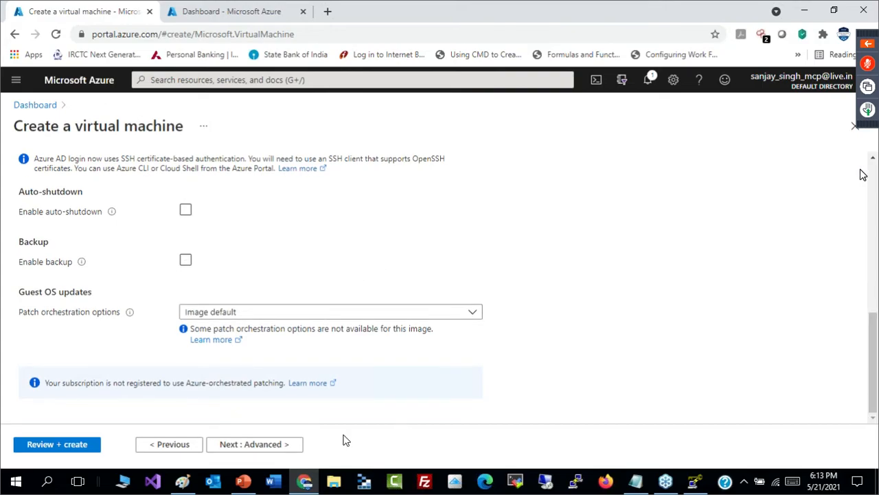
- Continue to the advanced settings and examine the extensions and the custom data and cloud-init section
{"action": "left_click", "coordinate": [267, 445]}
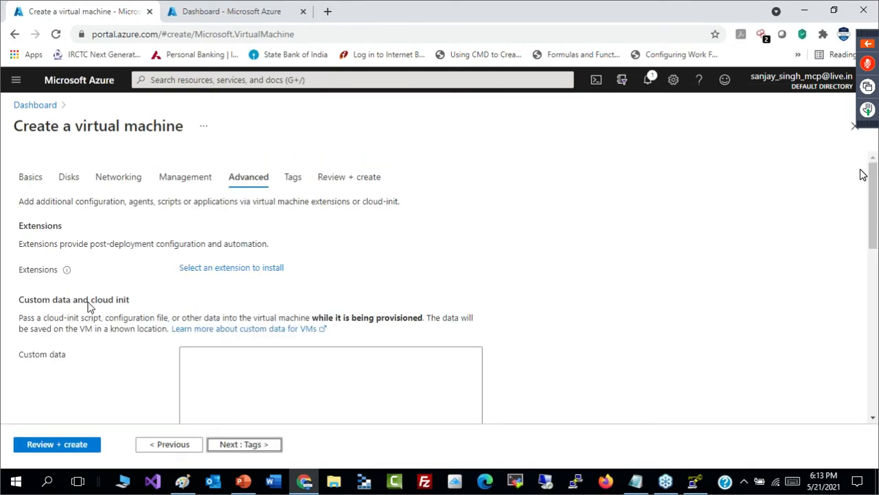
{"action": "left_click", "coordinate": [83, 304]}
{"action": "left_click", "coordinate": [303, 390]}
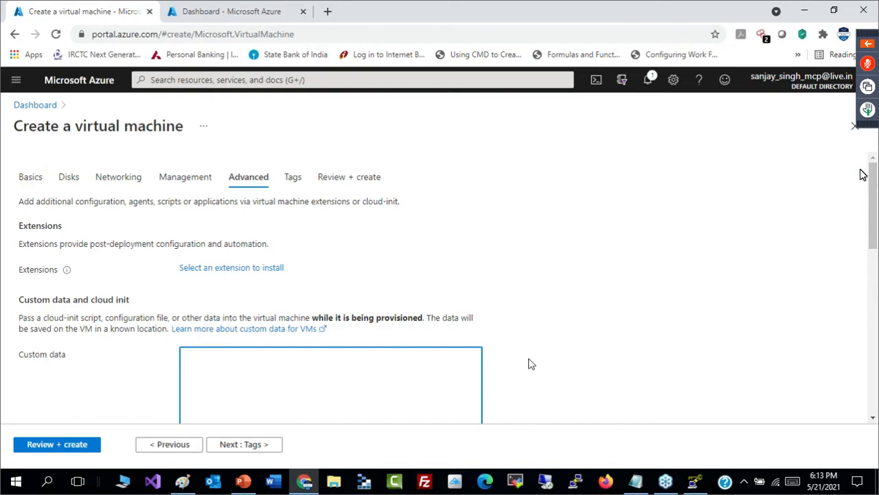
- Continue to the tags settings and examine the suggestions for the tag name and value without adding a tag
{"action": "left_click", "coordinate": [241, 445]}
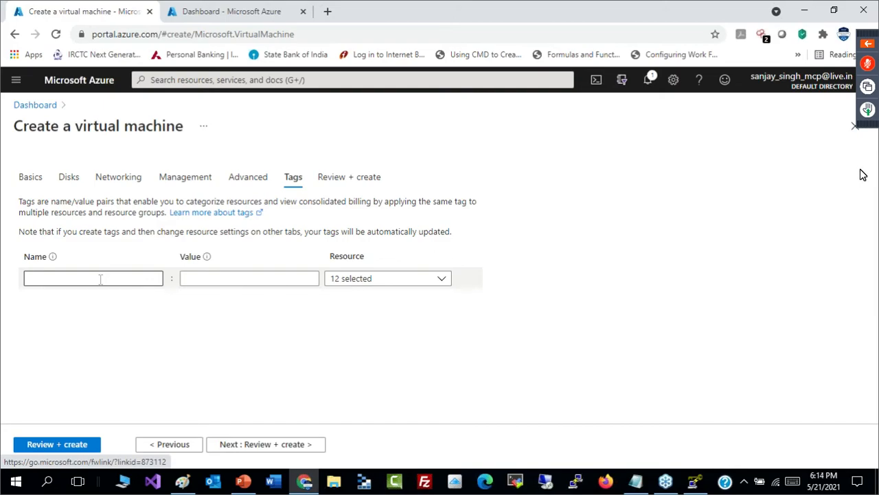
{"action": "left_click", "coordinate": [79, 279]}
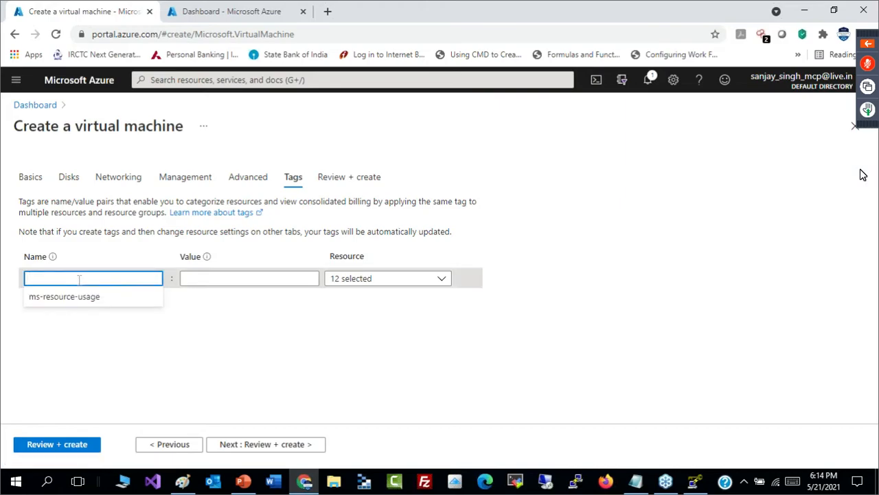
{"action": "left_click", "coordinate": [240, 277]}
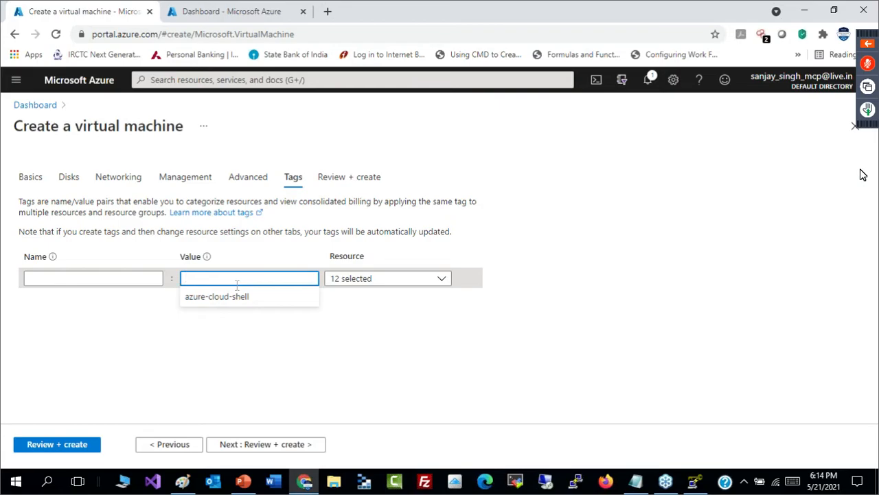
- Continue to the final review of the virtual machine and examine its hourly price
{"action": "left_click", "coordinate": [261, 445]}
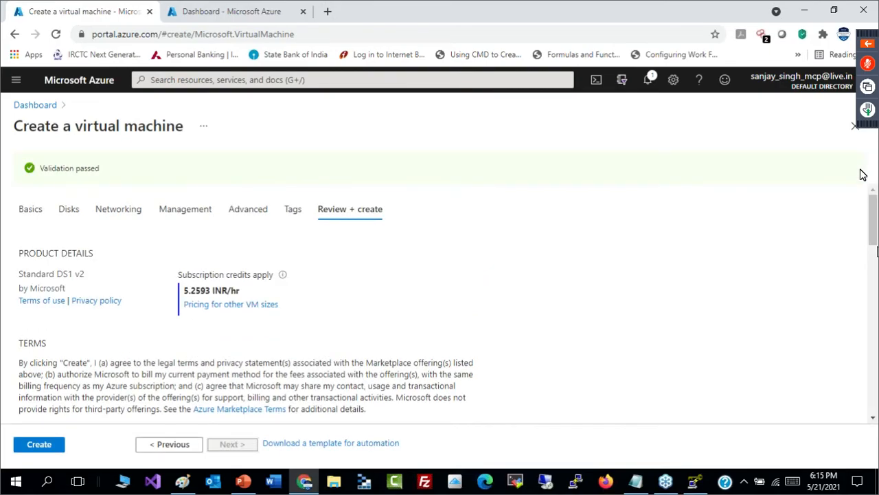
{"action": "scroll", "coordinate": [309, 236], "scroll_direction": "down", "scroll_amount": 1}
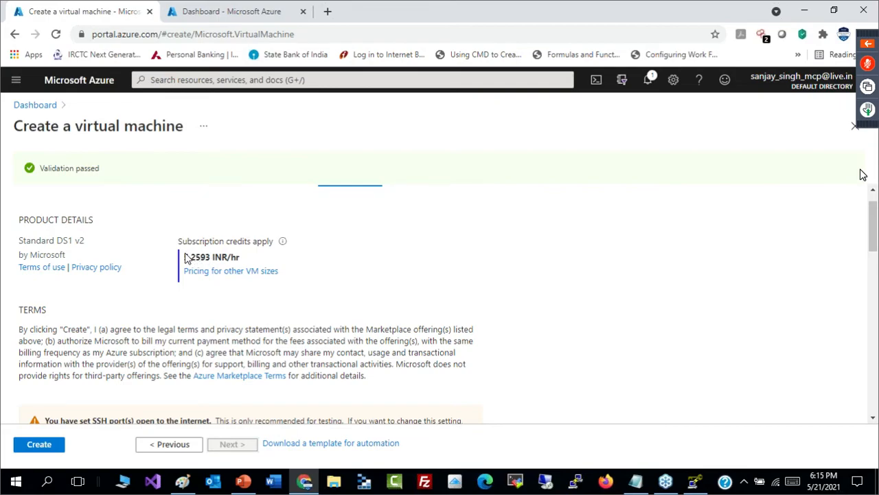
{"action": "left_click_drag", "start_coordinate": [182, 257], "coordinate": [241, 256]}
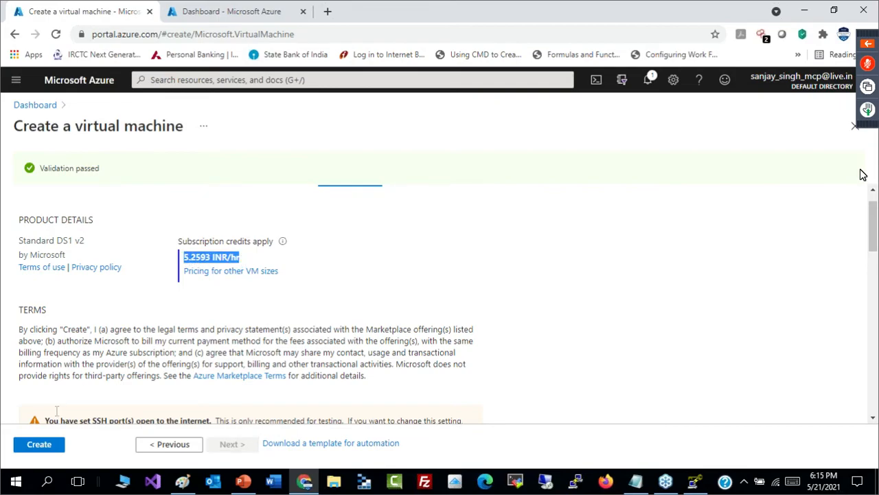
- Create the virtual machine and download the private key of the newly generated SSH key pair, then dismiss the key dialog and download notice
{"action": "left_click", "coordinate": [46, 447]}
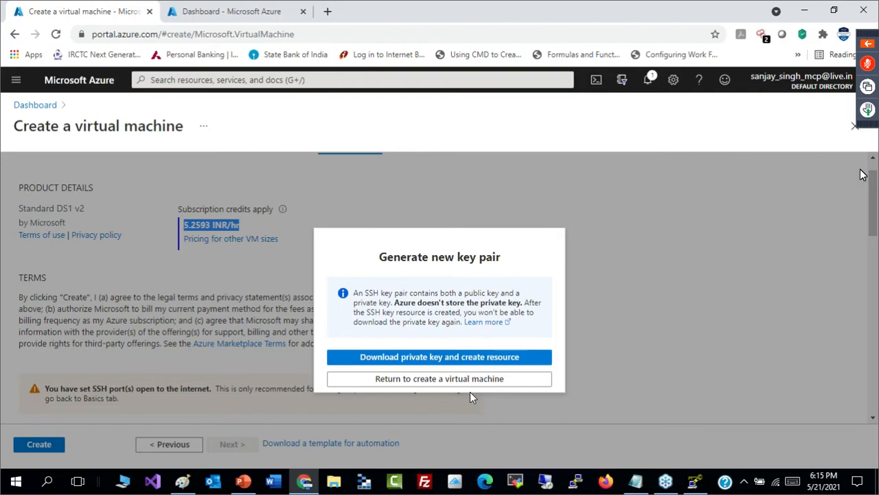
{"action": "left_click", "coordinate": [444, 358]}
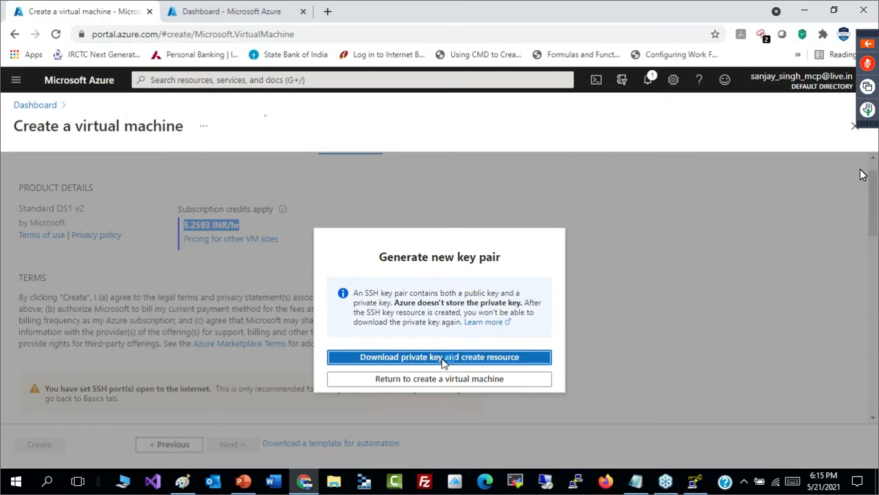
{"action": "left_click", "coordinate": [443, 357]}
{"action": "left_click", "coordinate": [760, 448]}
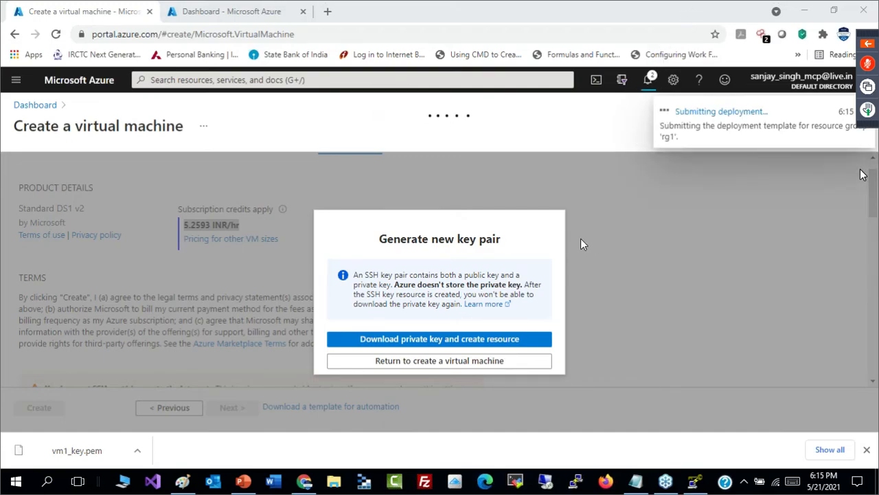
{"action": "left_click", "coordinate": [470, 362]}
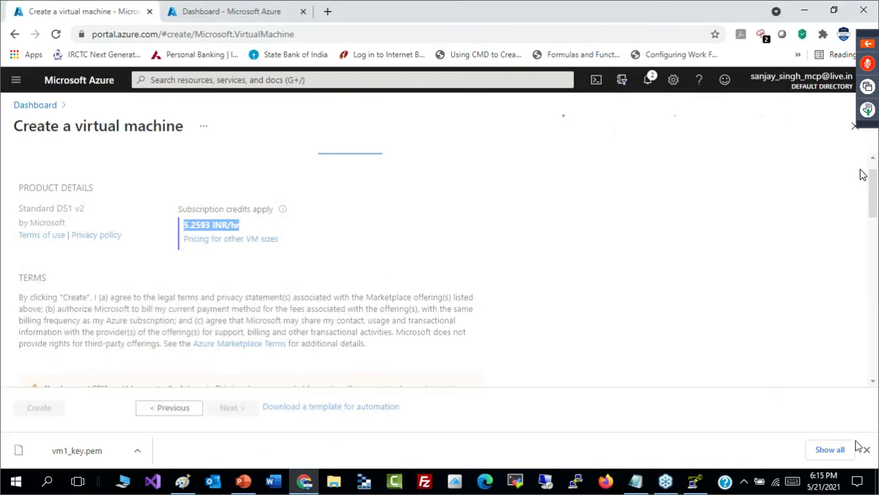
{"action": "left_click", "coordinate": [866, 450]}
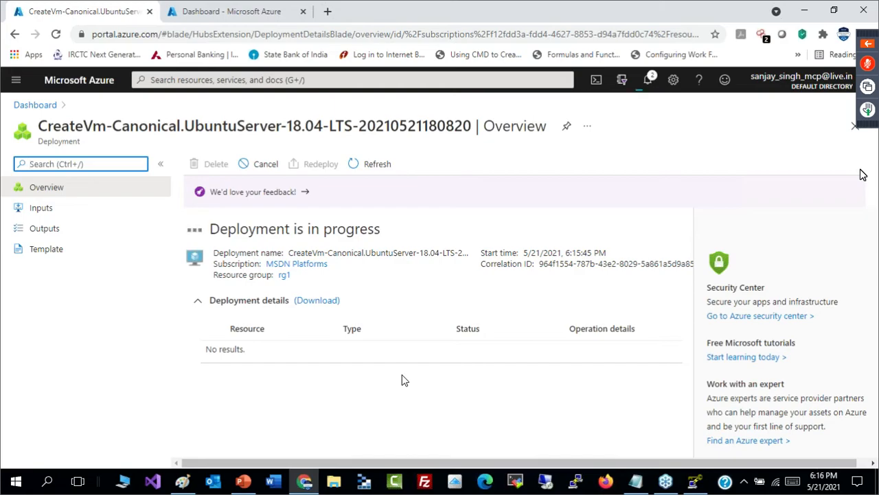
- Examine the deployment's template code and return to the deployment overview
{"action": "left_click", "coordinate": [59, 260]}
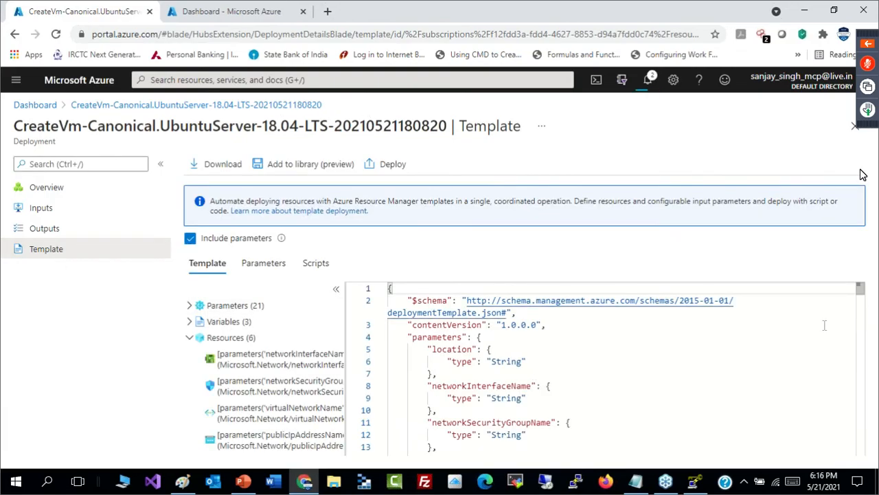
{"action": "left_click_drag", "start_coordinate": [862, 296], "coordinate": [320, 231]}
{"action": "left_click", "coordinate": [79, 195]}
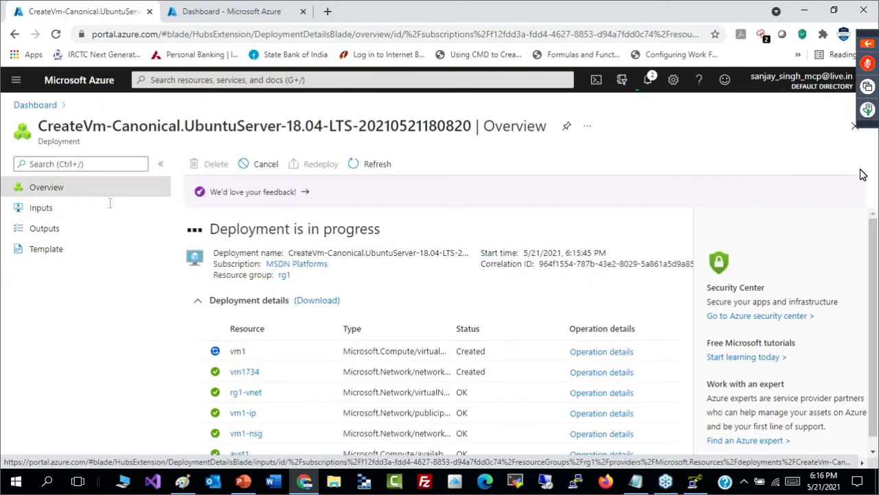
- Examine the deployment's resource list, including vm1, and refresh the deployment status
{"action": "left_click_drag", "start_coordinate": [873, 312], "coordinate": [873, 337]}
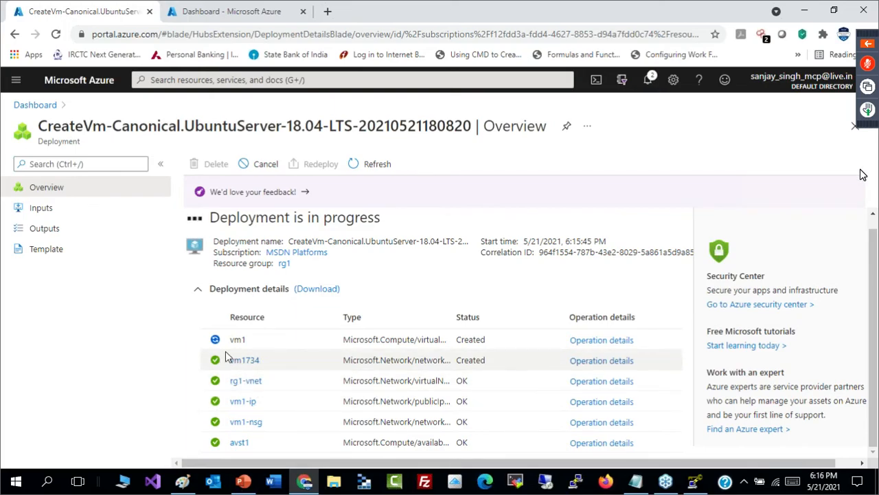
{"action": "left_click_drag", "start_coordinate": [232, 340], "coordinate": [271, 347]}
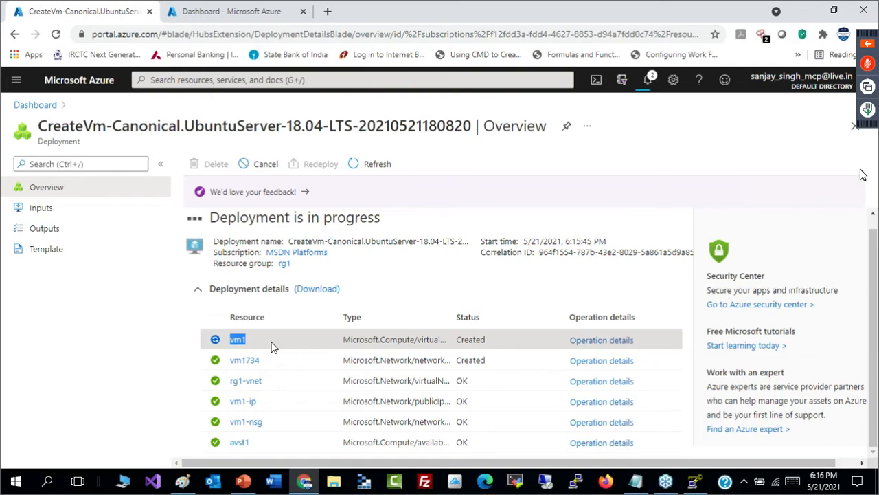
{"action": "left_click", "coordinate": [357, 166]}
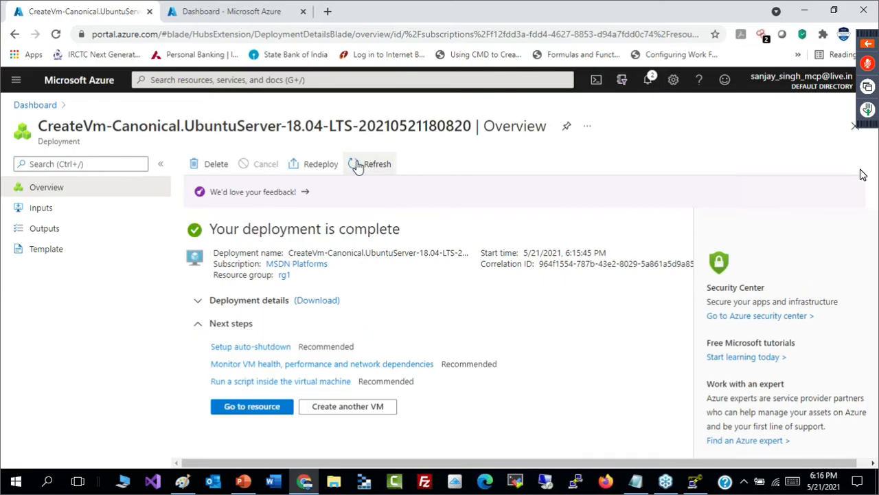
- Open the vm1 resource, review its networking settings and inbound port rules, and return to its overview
{"action": "left_click", "coordinate": [245, 409]}
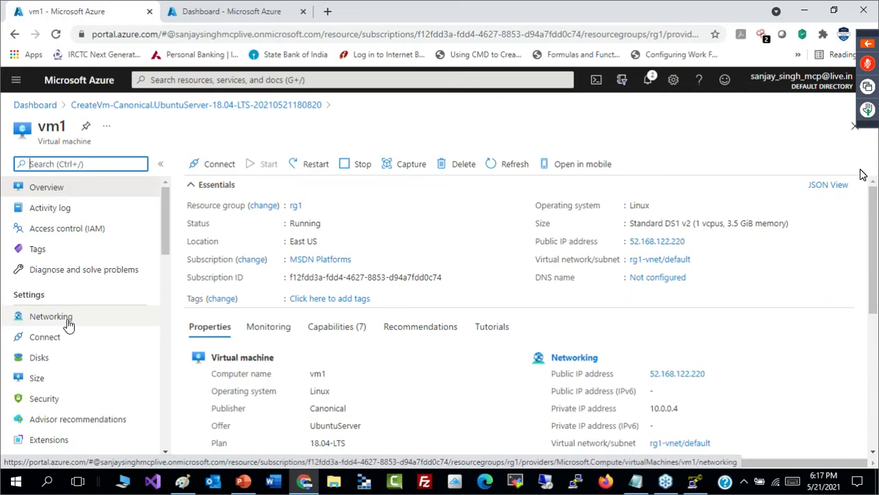
{"action": "left_click", "coordinate": [68, 318]}
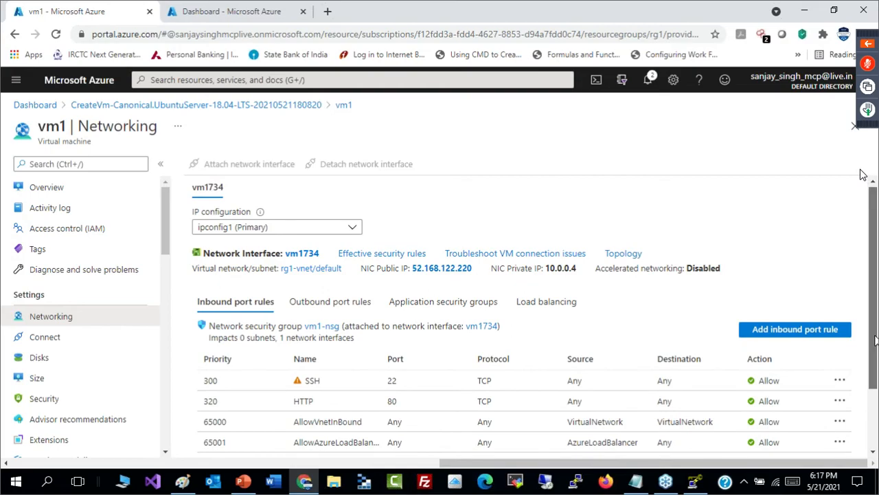
{"action": "left_click_drag", "start_coordinate": [876, 332], "coordinate": [876, 409]}
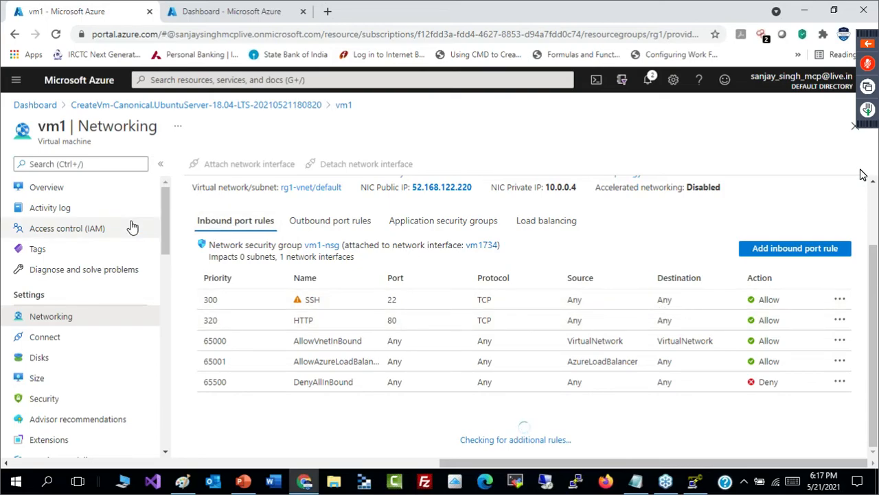
{"action": "left_click", "coordinate": [83, 189]}
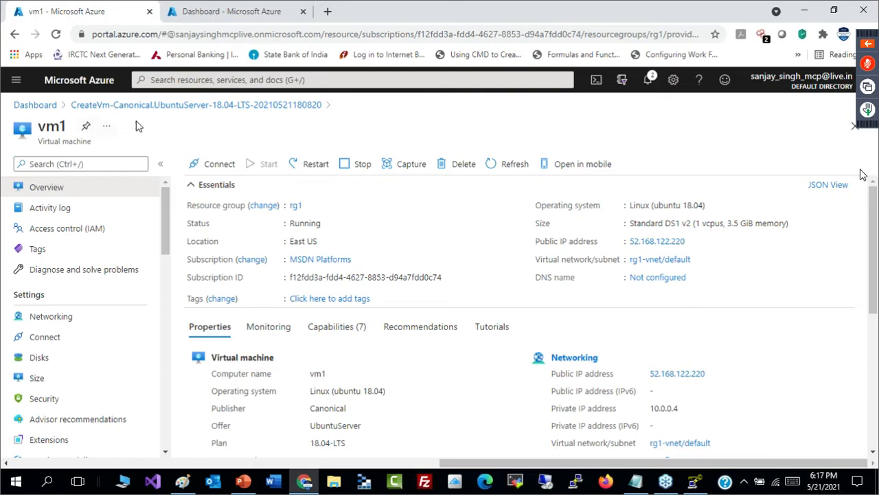
- Open the SSH connection instructions for vm1 and examine the private key permission command and the example ssh command
{"action": "left_click", "coordinate": [218, 168]}
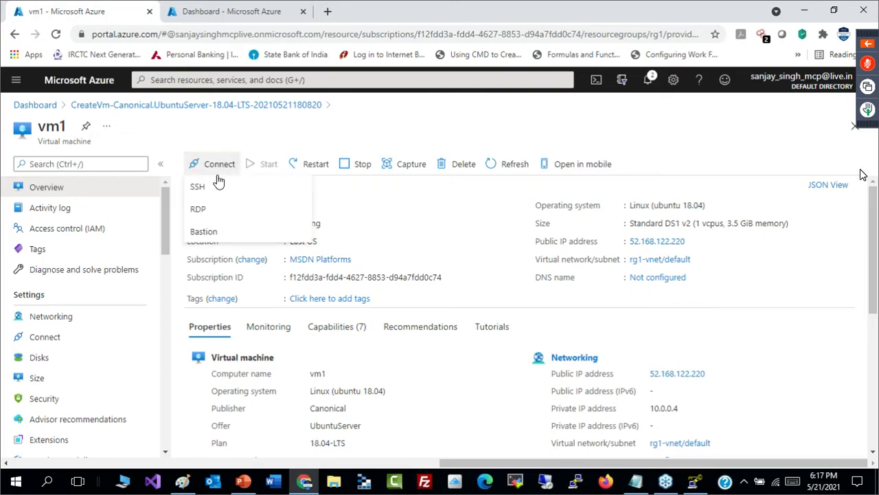
{"action": "left_click", "coordinate": [218, 189]}
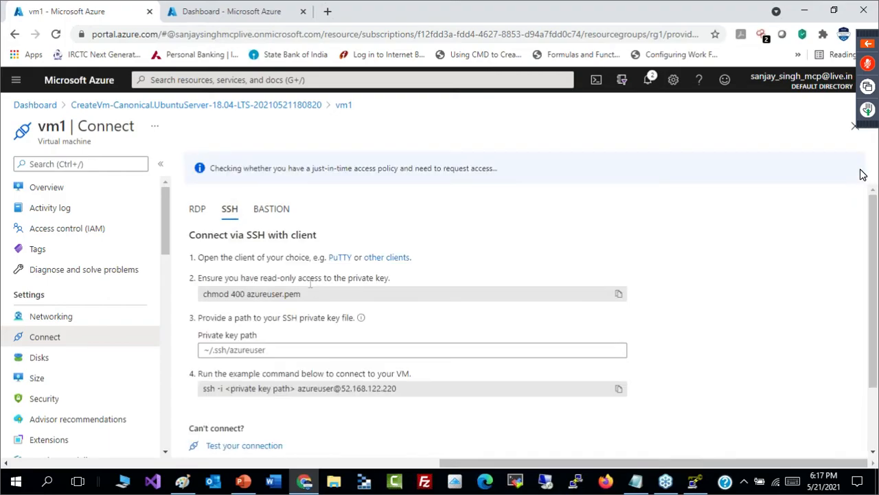
{"action": "scroll", "coordinate": [864, 174], "scroll_direction": "down", "scroll_amount": 2}
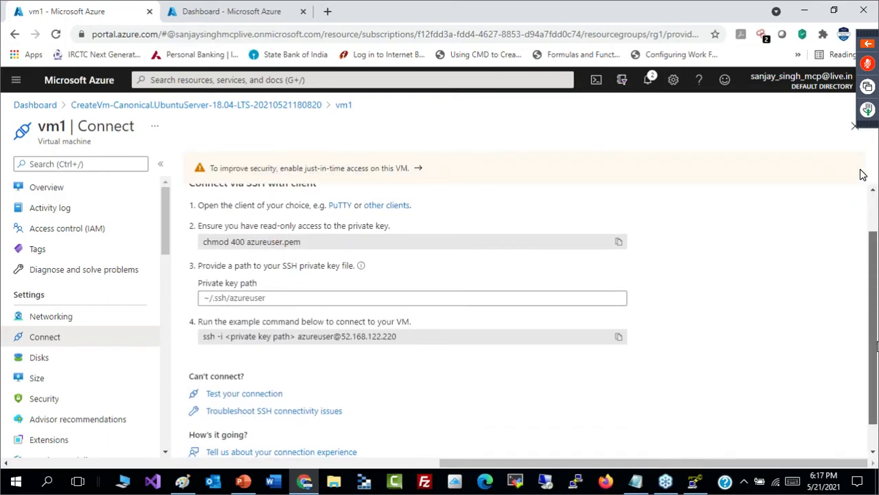
{"action": "scroll", "coordinate": [863, 174], "scroll_direction": "down", "scroll_amount": 1}
{"action": "scroll", "coordinate": [863, 174], "scroll_direction": "up", "scroll_amount": 1}
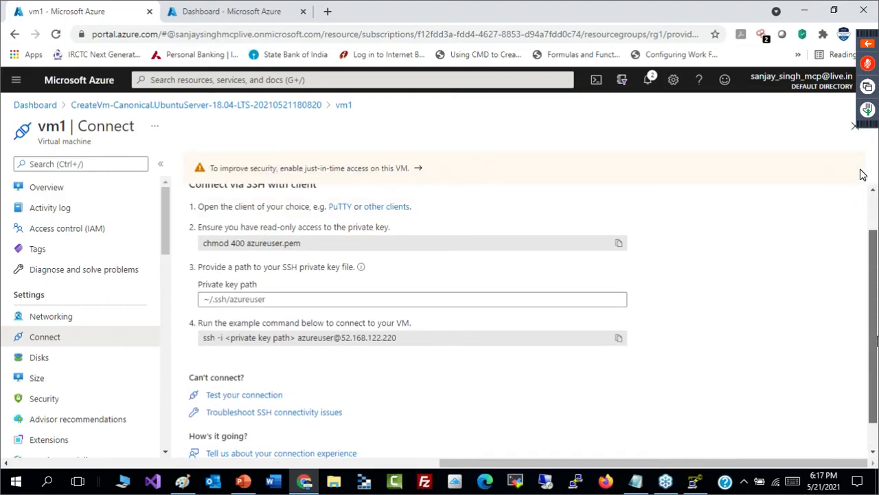
{"action": "left_click", "coordinate": [318, 253]}
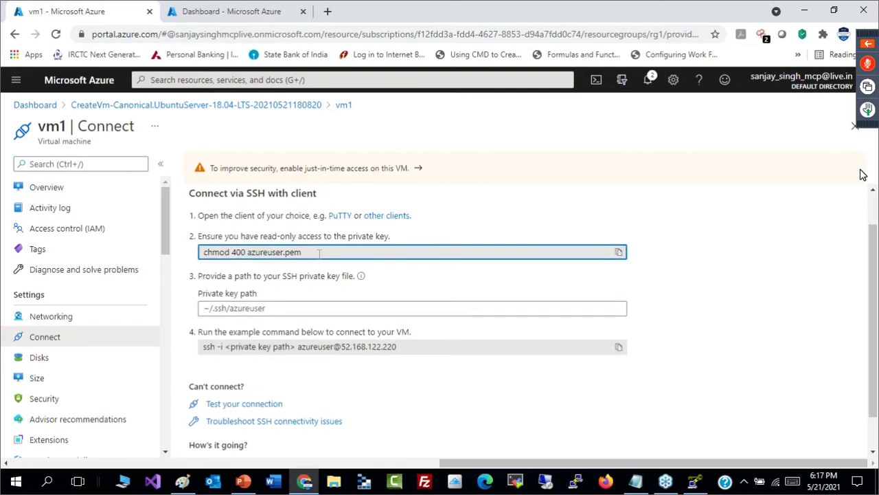
{"action": "left_click", "coordinate": [204, 349]}
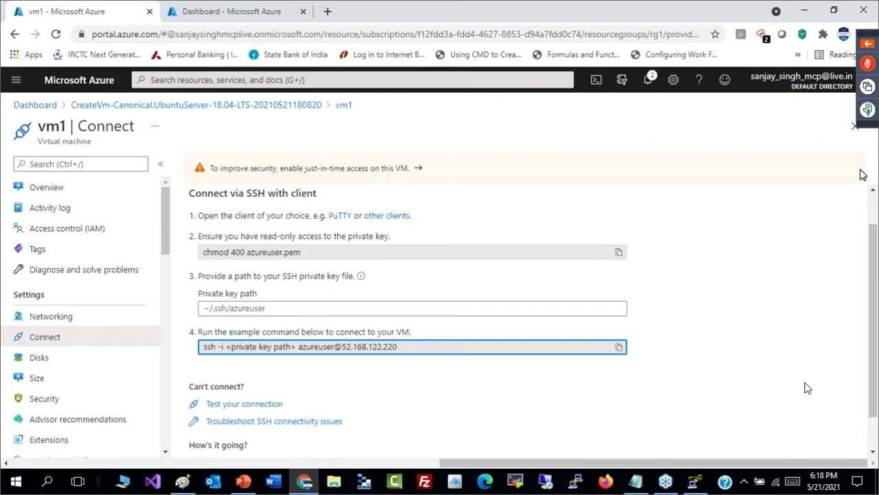
{"action": "scroll", "coordinate": [874, 385], "scroll_direction": "down", "scroll_amount": 1}
{"action": "scroll", "coordinate": [876, 410], "scroll_direction": "up", "scroll_amount": 2}
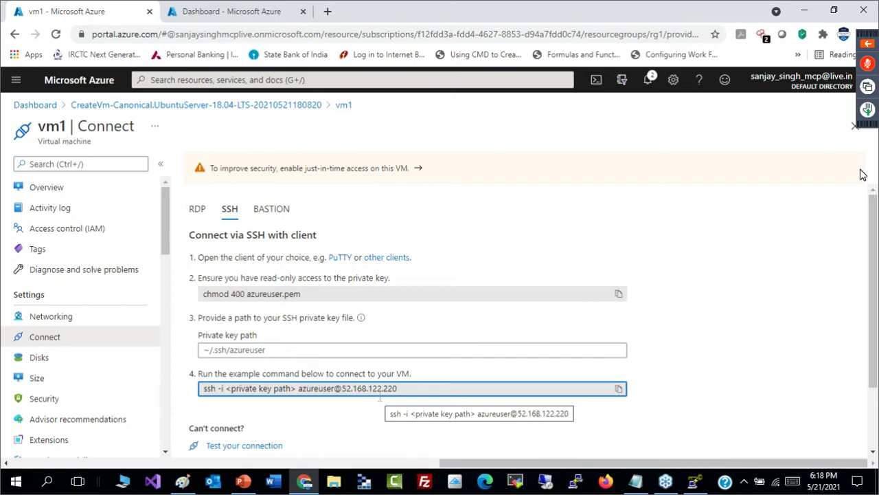
- Switch to MobaXterm and start configuring a new SSH session
{"action": "left_click", "coordinate": [520, 482]}
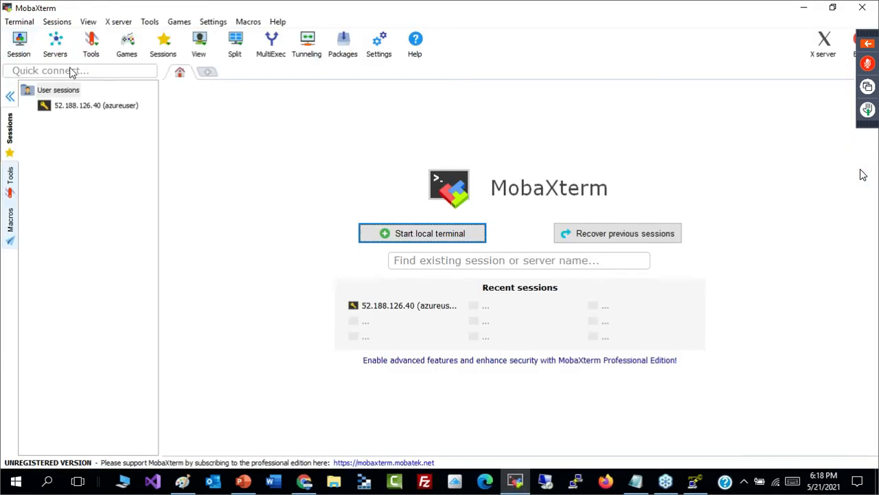
{"action": "left_click", "coordinate": [23, 48]}
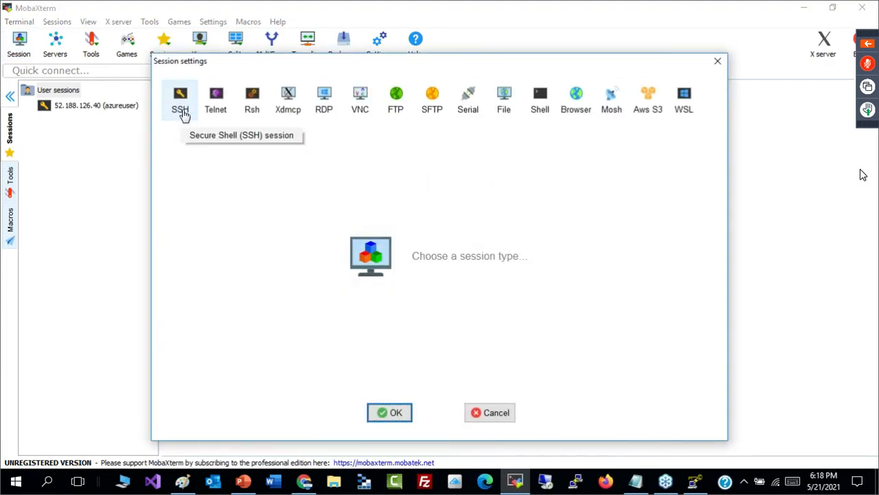
{"action": "left_click", "coordinate": [180, 117]}
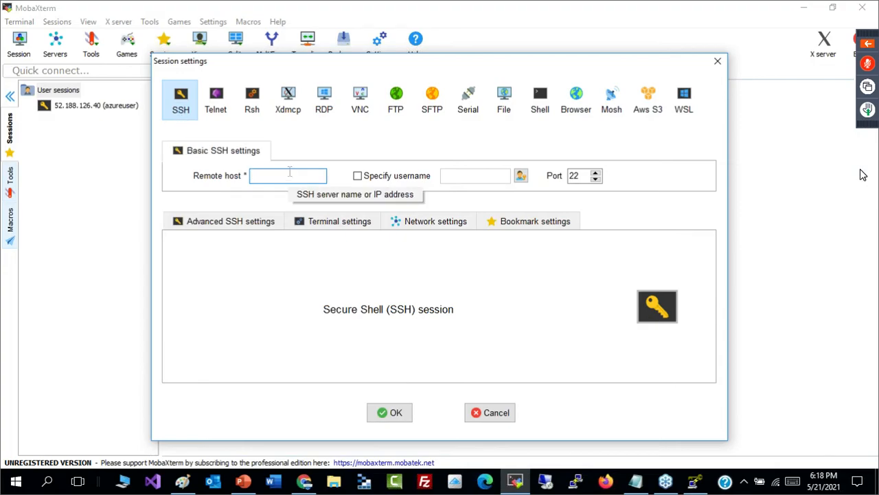
- Copy vm1's public IP address from the Azure portal into the MobaXterm session's remote host and specify the username azureuser
{"action": "key", "text": "alt+Tab"}
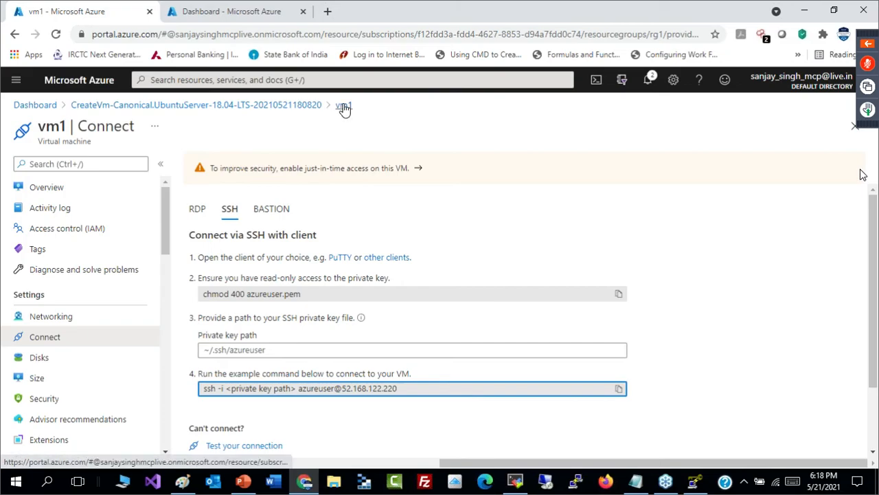
{"action": "left_click", "coordinate": [344, 107]}
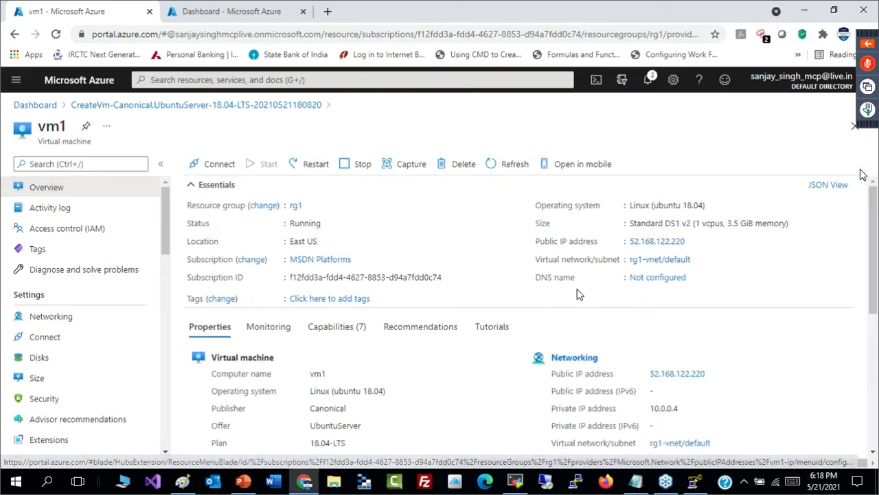
{"action": "left_click", "coordinate": [693, 242]}
{"action": "key", "text": "alt+Tab"}
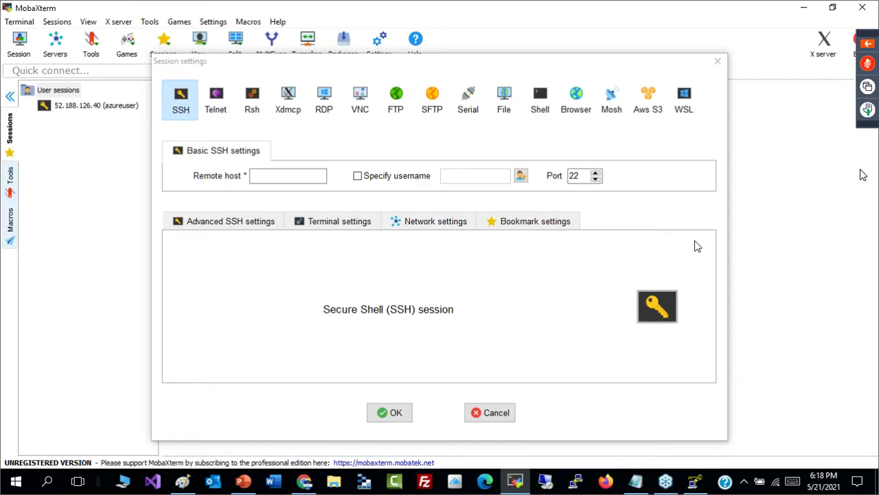
{"action": "key", "text": "ctrl+v"}
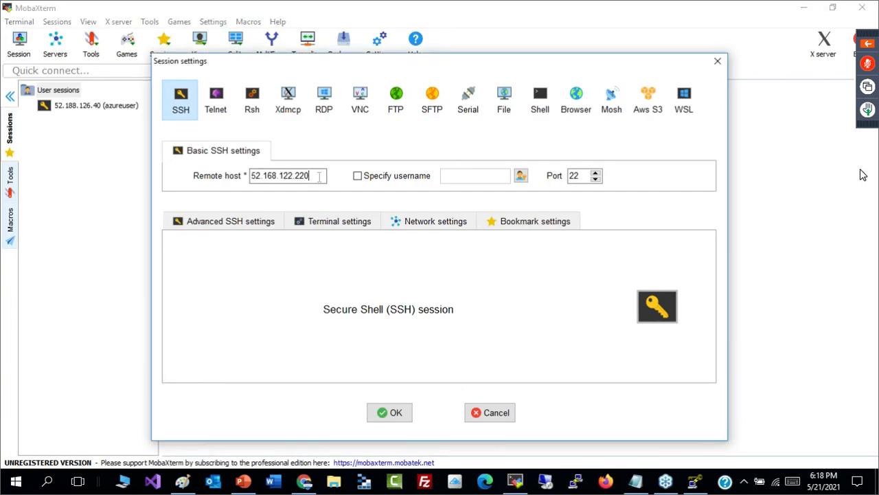
{"action": "left_click", "coordinate": [358, 177]}
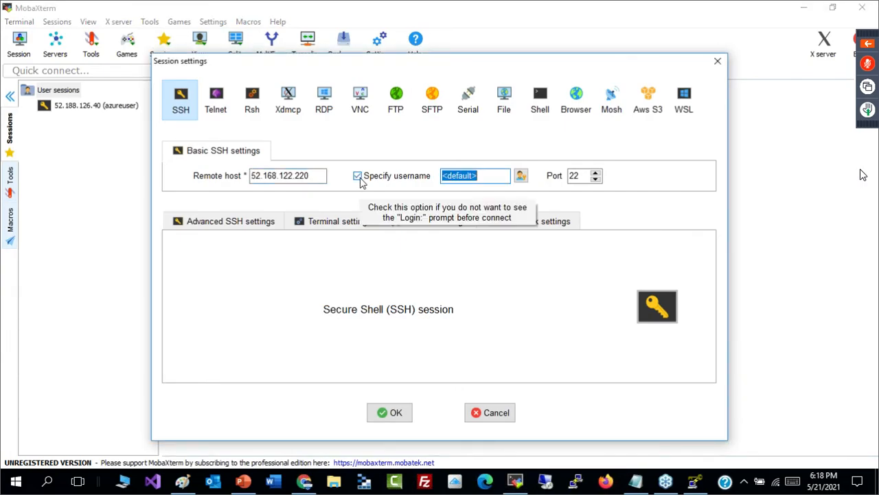
{"action": "type", "text": "azureuser"}
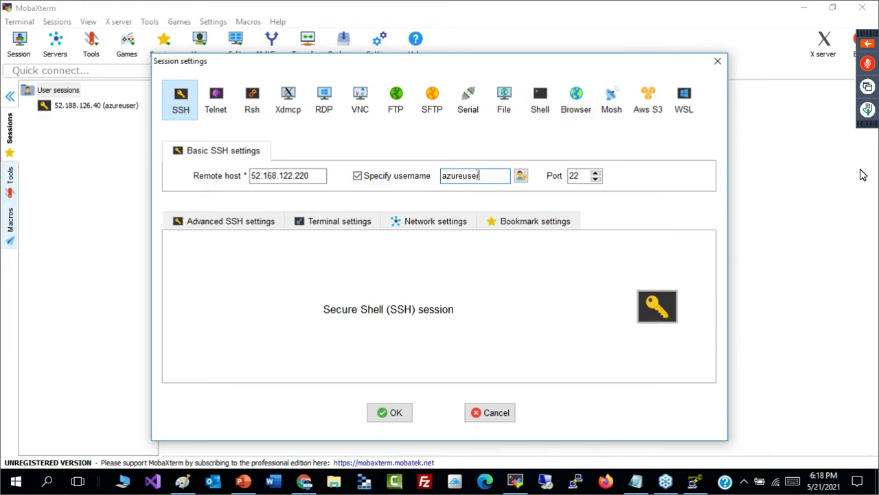
- Set the session to use the private key file vm1_key.pem from the Desktop and start the SSH connection
{"action": "left_click", "coordinate": [234, 225]}
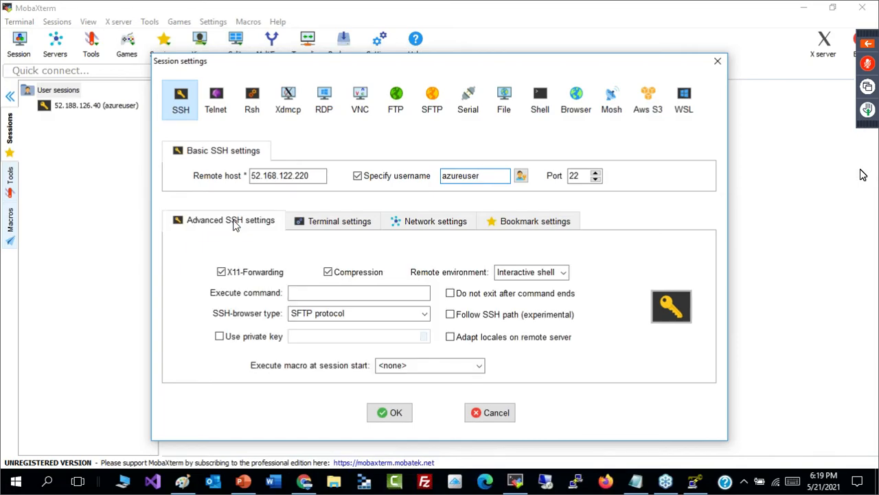
{"action": "left_click", "coordinate": [219, 336]}
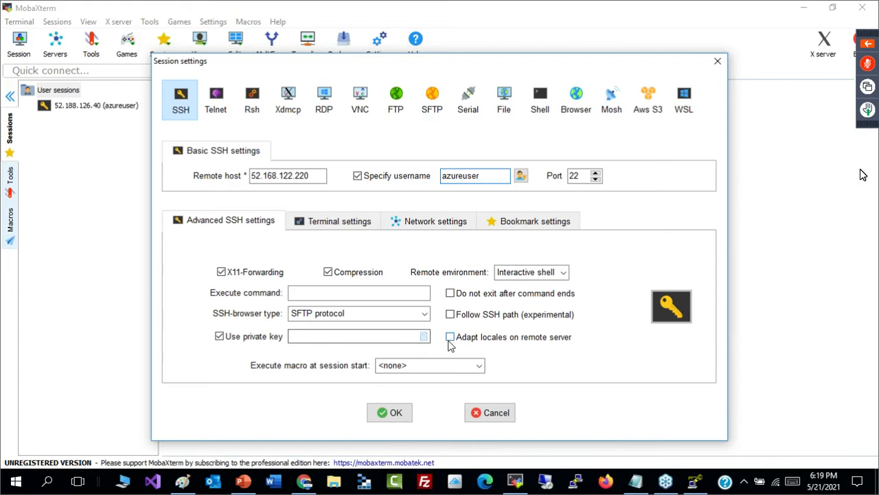
{"action": "left_click", "coordinate": [424, 337]}
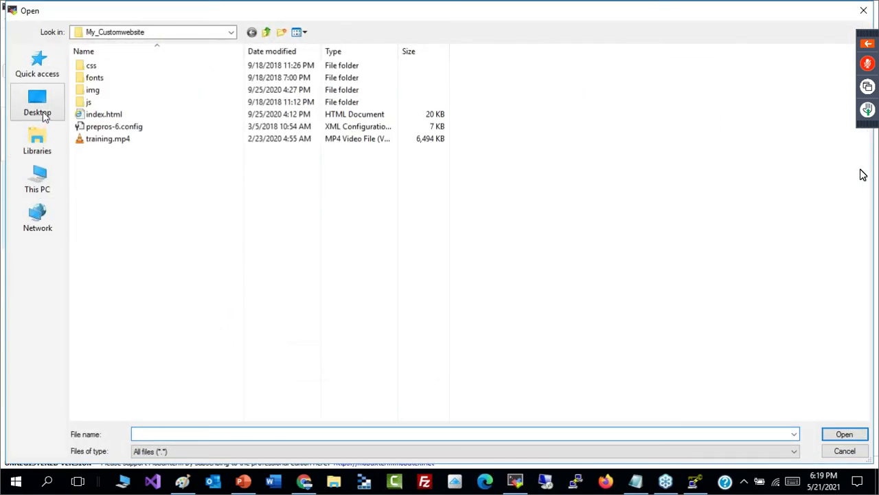
{"action": "left_click", "coordinate": [42, 114]}
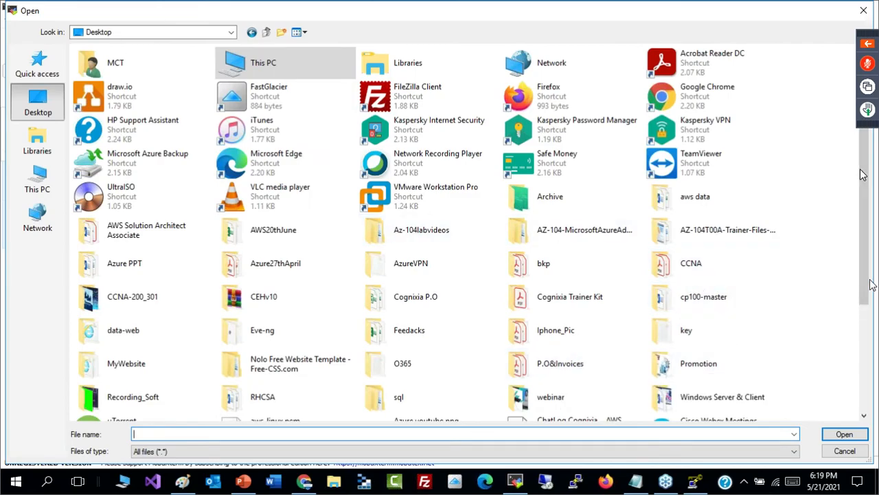
{"action": "left_click", "coordinate": [694, 365]}
{"action": "scroll", "coordinate": [693, 367], "scroll_direction": "down", "scroll_amount": 2}
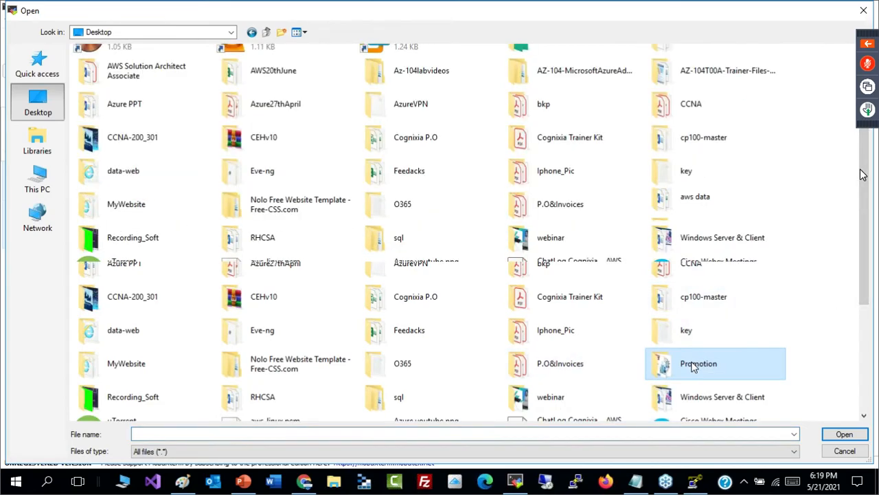
{"action": "left_click", "coordinate": [705, 369]}
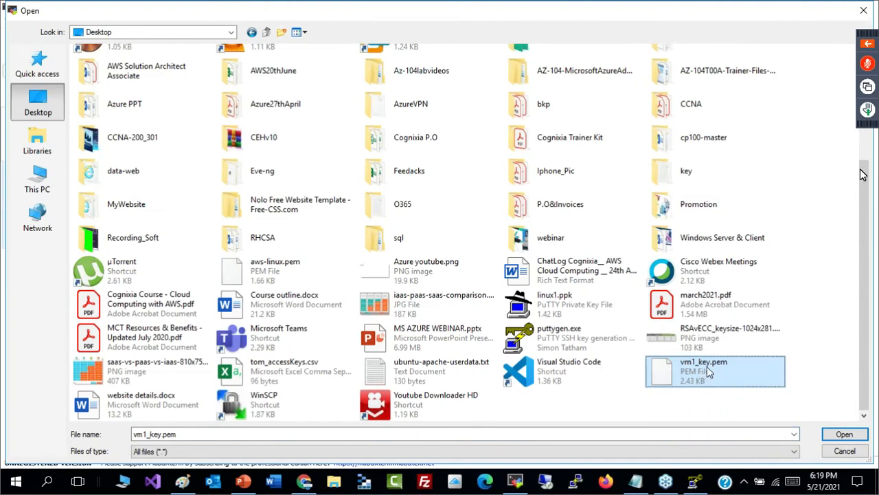
{"action": "left_click", "coordinate": [844, 434]}
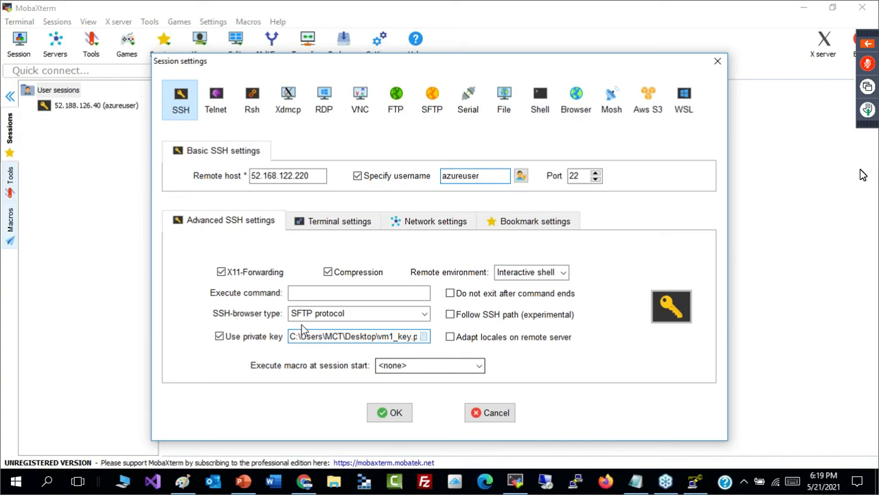
{"action": "left_click", "coordinate": [395, 415]}
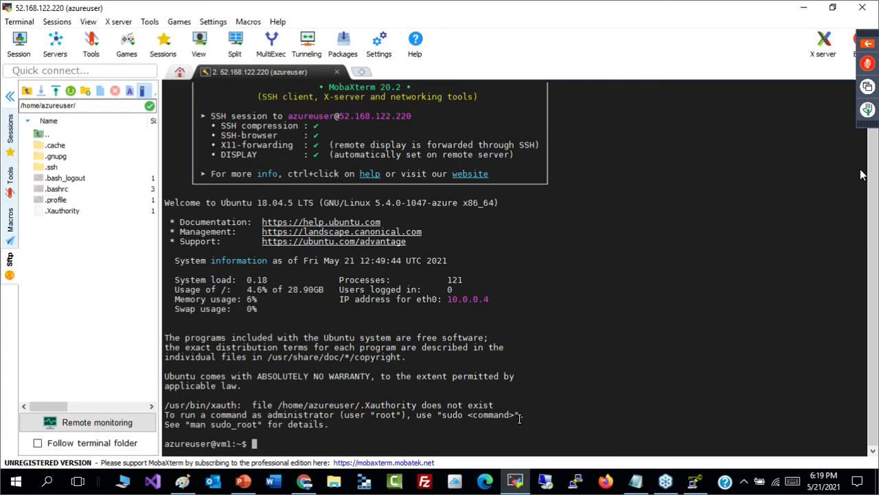
- Clear the terminal and list the home directory with ls /home/azureuser/
{"action": "type", "text": "clear"}
{"action": "key", "text": "Return"}
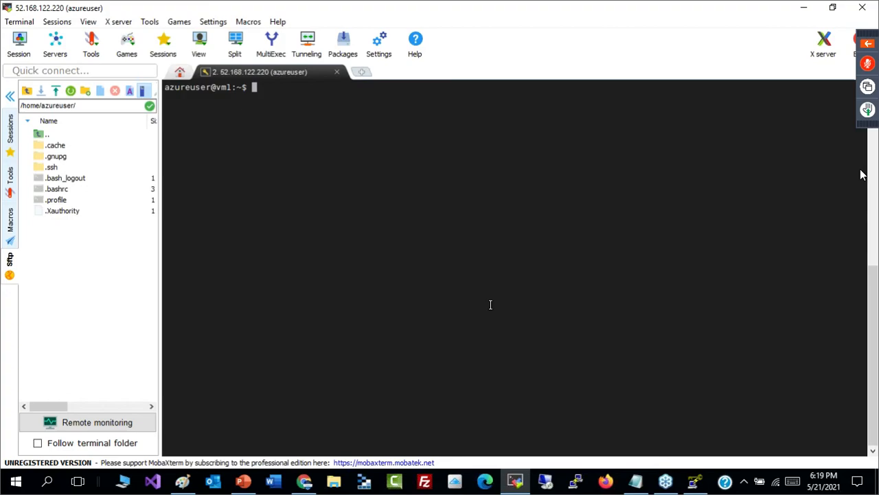
{"action": "type", "text": "ls /home/azureuser/"}
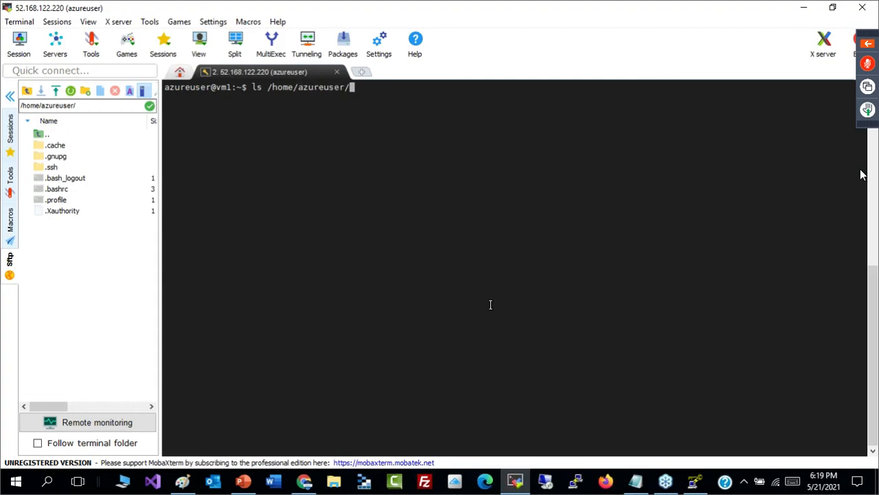
{"action": "key", "text": "Return"}
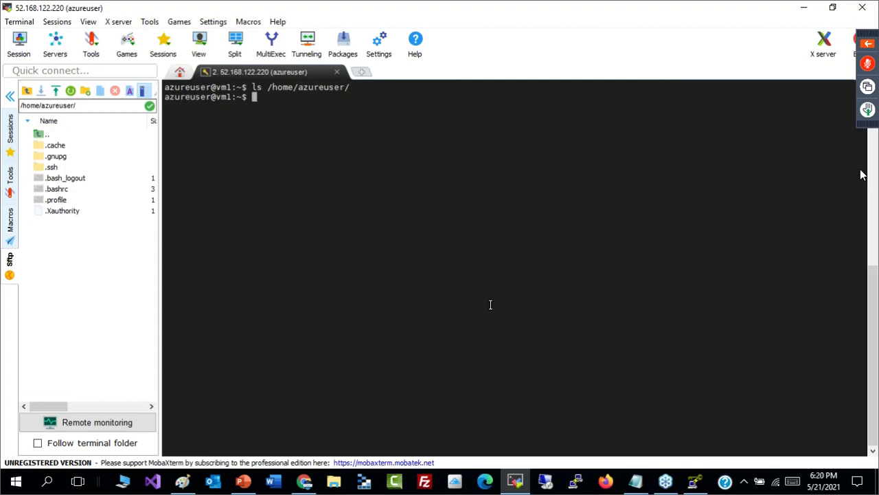
- Rerun the home directory listing with hidden files included, using ls -a /home/azureuser/
{"action": "key", "text": "Up"}
{"action": "key", "text": "Left"}
{"action": "key", "text": "Left"}
{"action": "key", "text": "Left"}
{"action": "key", "text": "Left"}
{"action": "key", "text": "Left"}
{"action": "key", "text": "Left"}
{"action": "key", "text": "Left"}
{"action": "key", "text": "Left"}
{"action": "key", "text": "Left"}
{"action": "key", "text": "Left"}
{"action": "key", "text": "Left"}
{"action": "key", "text": "Left"}
{"action": "key", "text": "Left"}
{"action": "key", "text": "Left"}
{"action": "key", "text": "Left"}
{"action": "key", "text": "Left"}
{"action": "key", "text": "BackSpace"}
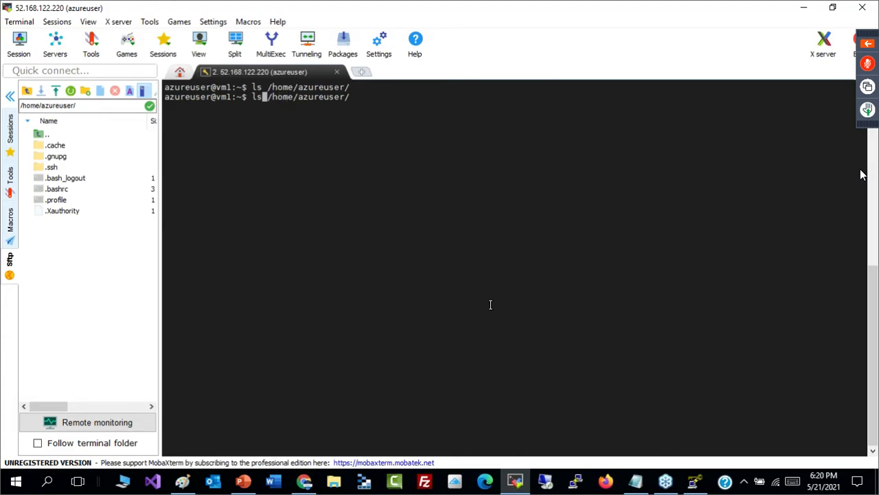
{"action": "type", "text": "-a"}
{"action": "key", "text": "Right"}
{"action": "key", "text": "Right"}
{"action": "key", "text": "Right"}
{"action": "key", "text": "Right"}
{"action": "key", "text": "Right"}
{"action": "key", "text": "Right"}
{"action": "key", "text": "Right"}
{"action": "key", "text": "Right"}
{"action": "key", "text": "Right"}
{"action": "key", "text": "Right"}
{"action": "key", "text": "Right"}
{"action": "key", "text": "Right"}
{"action": "key", "text": "Right"}
{"action": "key", "text": "Right"}
{"action": "key", "text": "Right"}
{"action": "key", "text": "Right"}
{"action": "key", "text": "Return"}
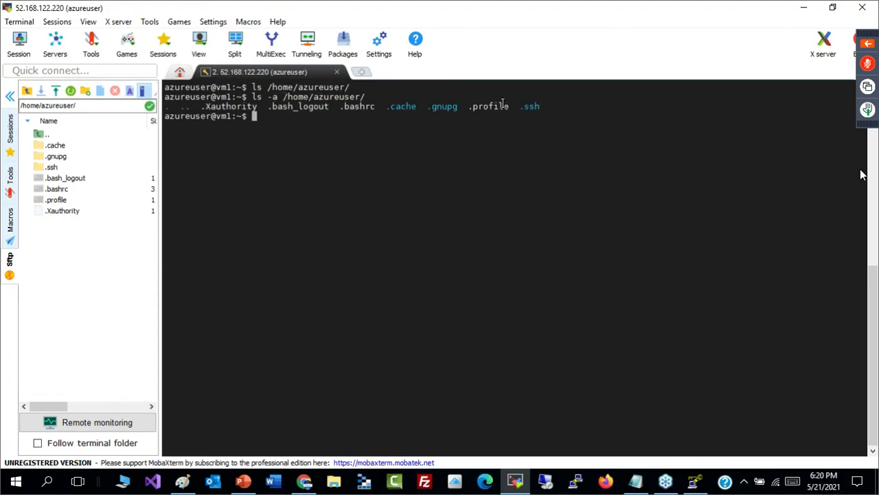
- List the hidden SSH folder with ls -a /home/azureuser/.ssh and highlight the authorized_keys file
{"action": "left_click_drag", "start_coordinate": [522, 108], "coordinate": [543, 107]}
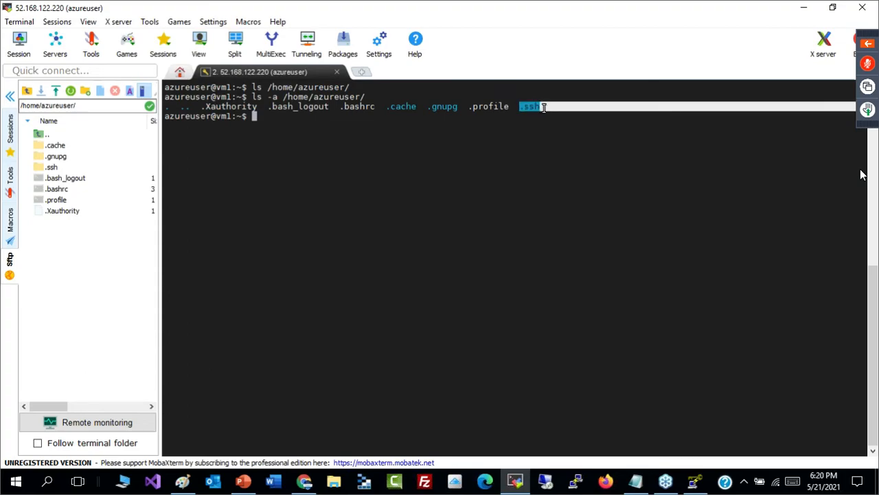
{"action": "key", "text": "Up"}
{"action": "type", "text": ".ssh/"}
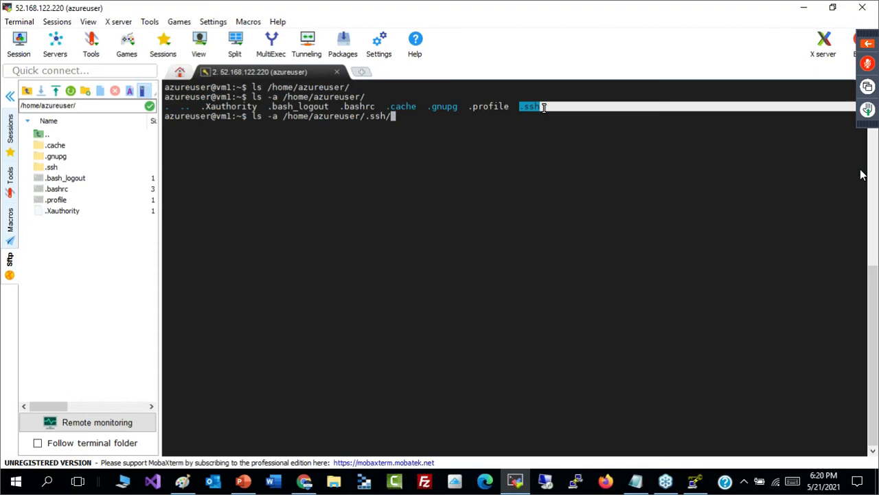
{"action": "type", "text": "a"}
{"action": "key", "text": "Tab"}
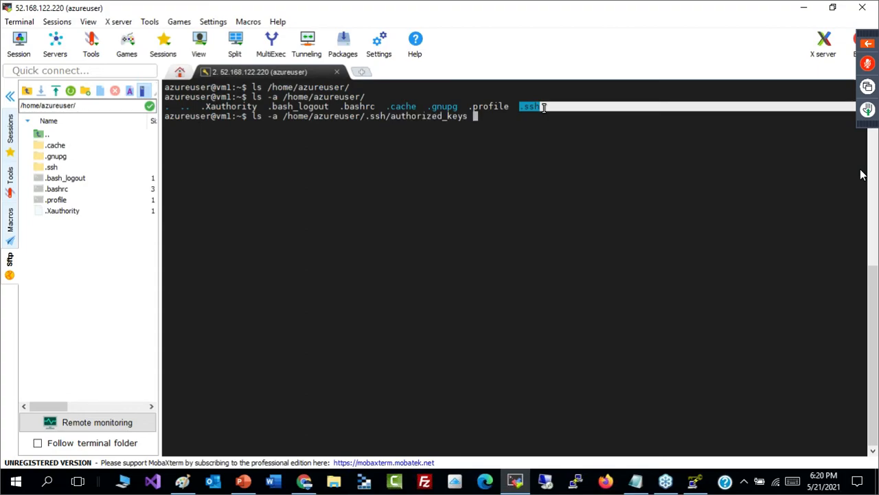
{"action": "left_click_drag", "start_coordinate": [391, 117], "coordinate": [466, 118]}
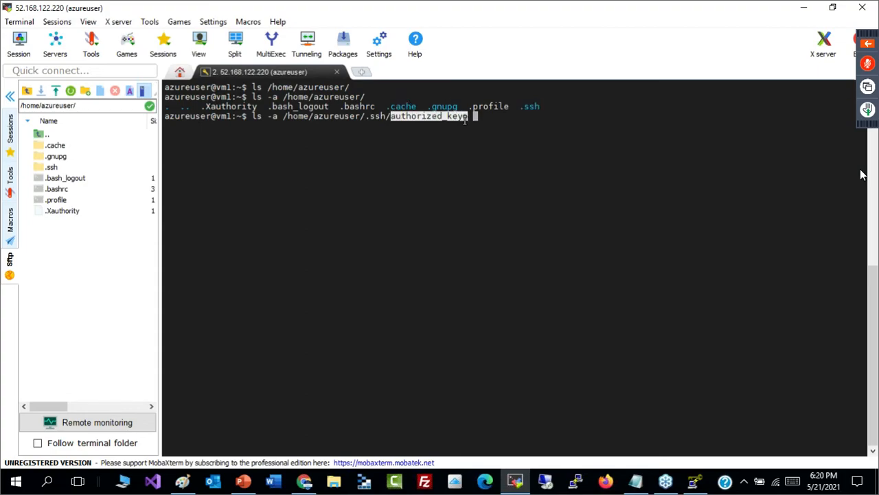
{"action": "left_click", "coordinate": [488, 120]}
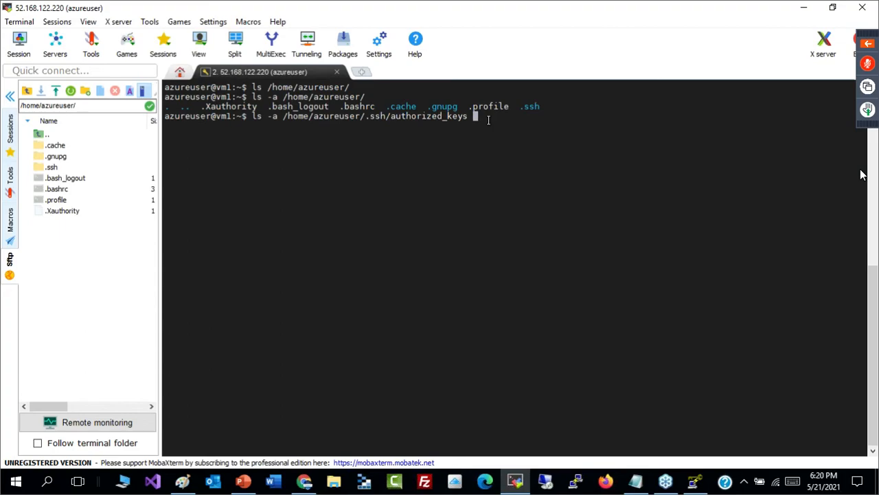
{"action": "key", "text": "BackSpace"}
{"action": "key", "text": "BackSpace"}
{"action": "key", "text": "BackSpace"}
{"action": "key", "text": "BackSpace"}
{"action": "key", "text": "BackSpace"}
{"action": "key", "text": "BackSpace"}
{"action": "key", "text": "BackSpace"}
{"action": "key", "text": "BackSpace"}
{"action": "key", "text": "BackSpace"}
{"action": "key", "text": "BackSpace"}
{"action": "key", "text": "BackSpace"}
{"action": "key", "text": "BackSpace"}
{"action": "key", "text": "BackSpace"}
{"action": "key", "text": "BackSpace"}
{"action": "key", "text": "BackSpace"}
{"action": "key", "text": "BackSpace"}
{"action": "key", "text": "BackSpace"}
{"action": "key", "text": "Return"}
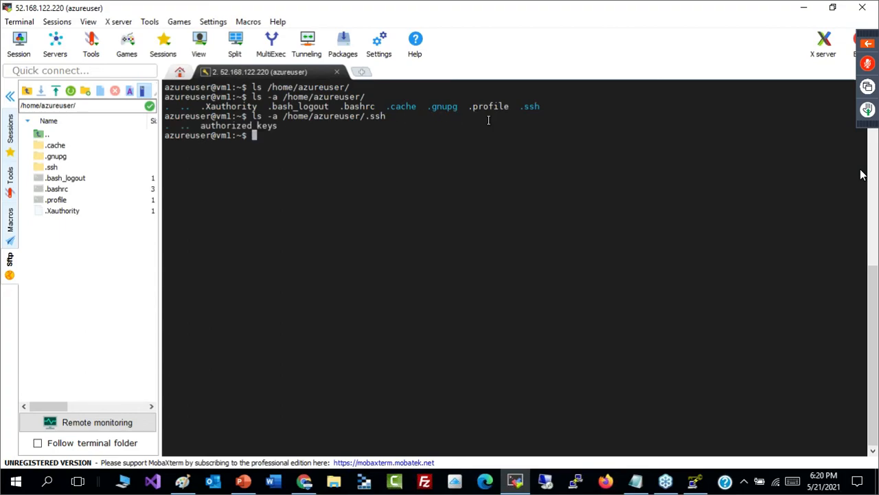
{"action": "mouse_move", "coordinate": [281, 128]}
{"action": "left_mouse_down"}
{"action": "mouse_move", "coordinate": [207, 128]}
{"action": "mouse_move", "coordinate": [254, 135]}
{"action": "mouse_move", "coordinate": [281, 128]}
{"action": "left_mouse_up"}
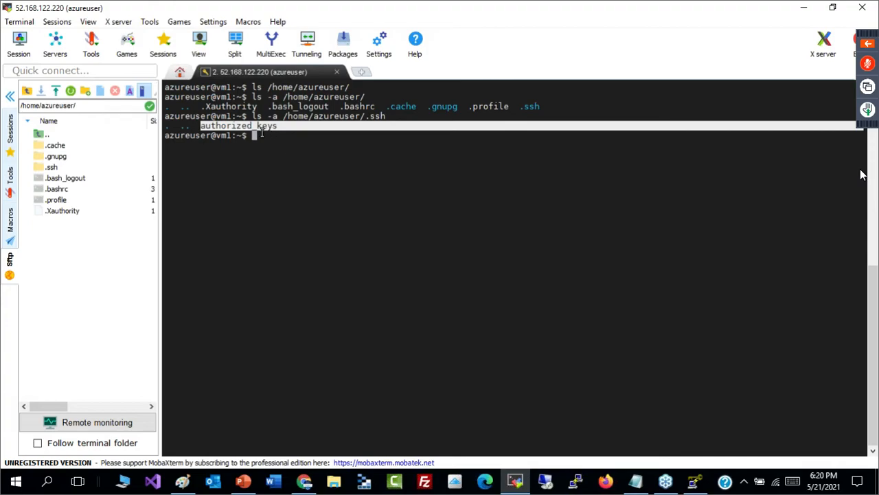
{"action": "left_click", "coordinate": [262, 126]}
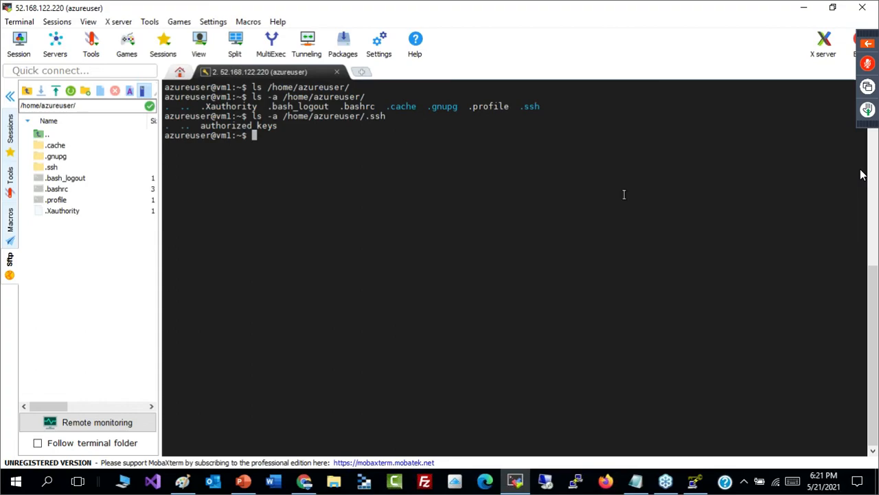
- Return to the Azure portal, open vm1's Reset password page and examine the SSH public key reset fields
{"action": "left_click", "coordinate": [810, 7]}
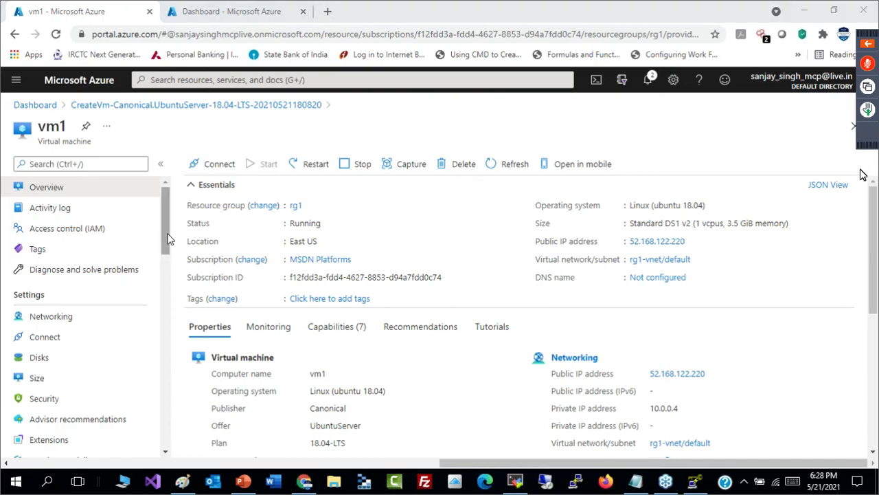
{"action": "left_click_drag", "start_coordinate": [166, 237], "coordinate": [155, 443]}
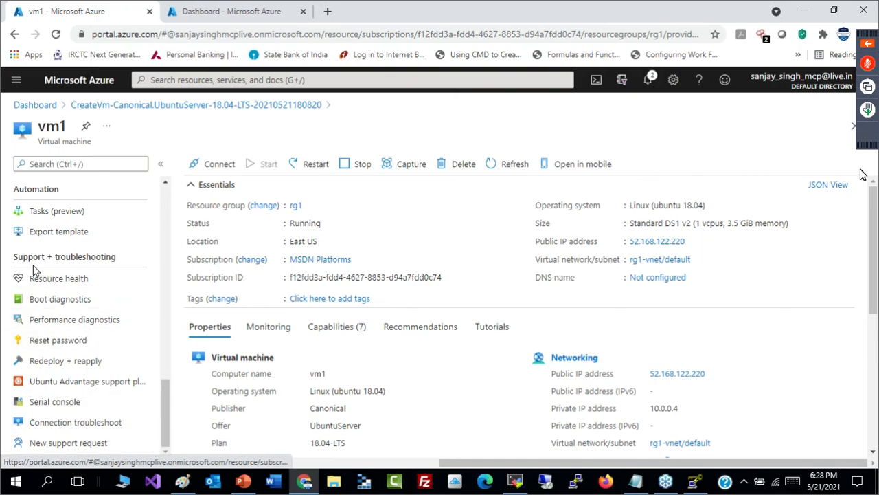
{"action": "left_click", "coordinate": [47, 348]}
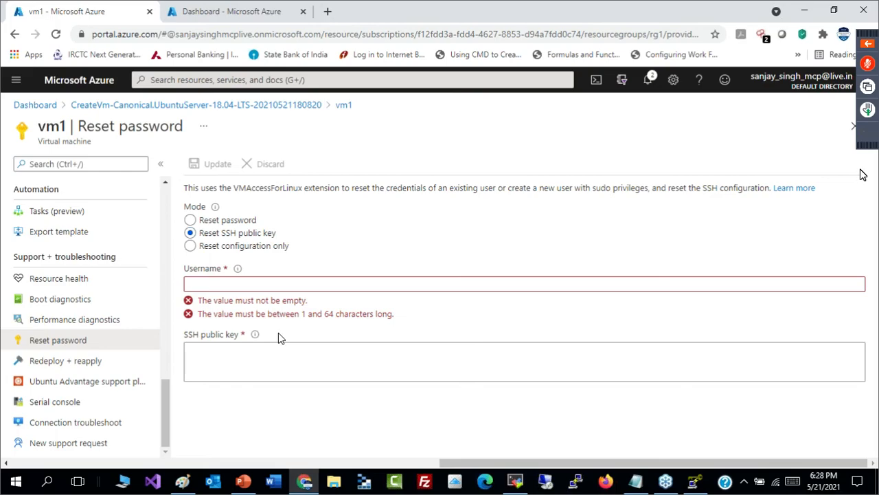
{"action": "left_click", "coordinate": [266, 369]}
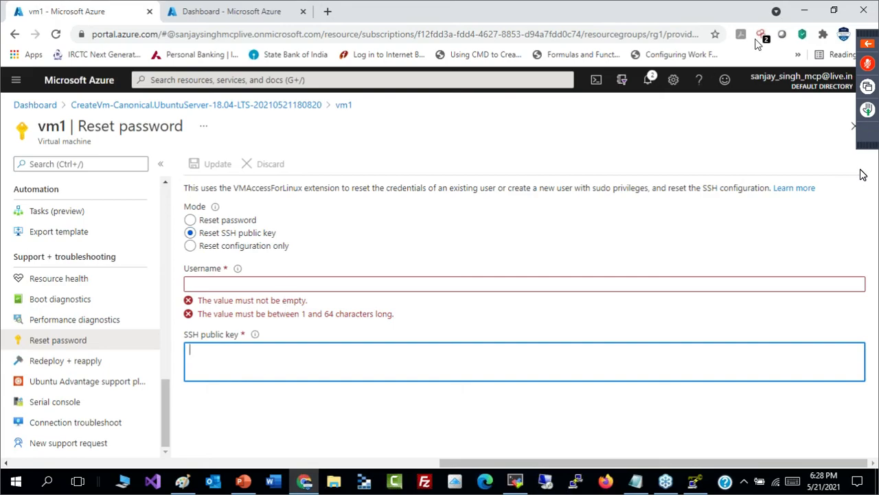
{"action": "left_click", "coordinate": [869, 16]}
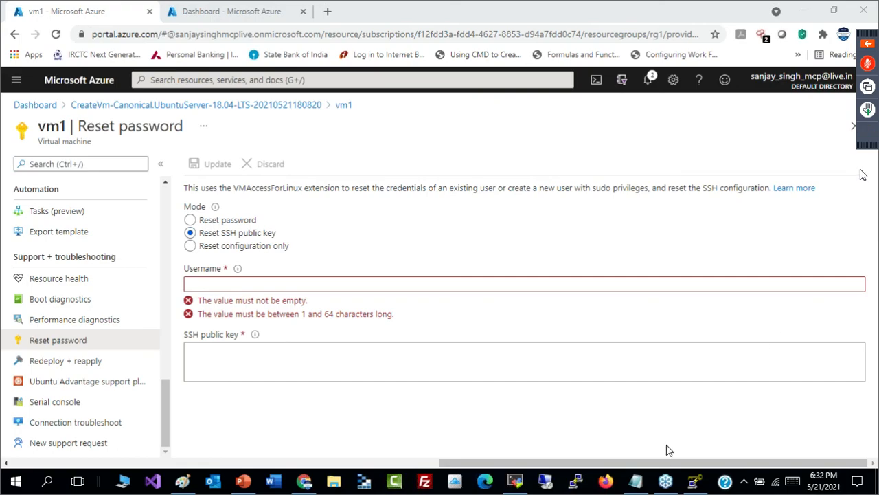
{"action": "left_click", "coordinate": [636, 481]}
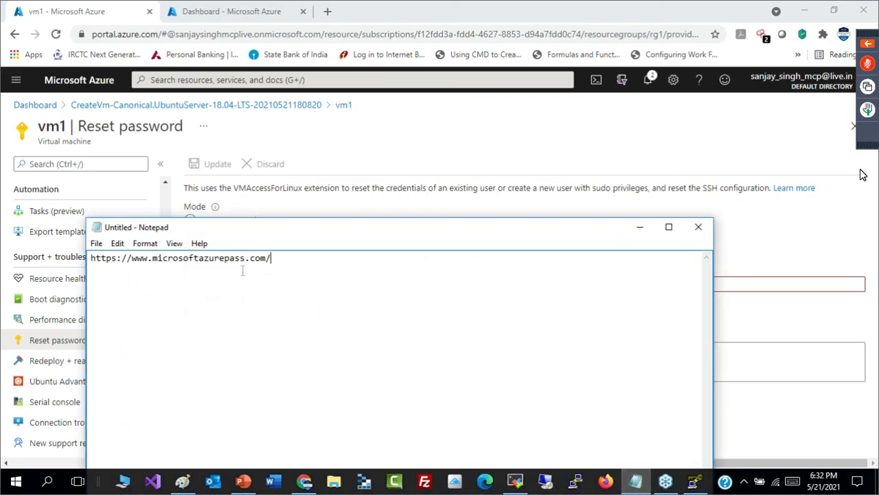
{"action": "double_click", "coordinate": [369, 228]}
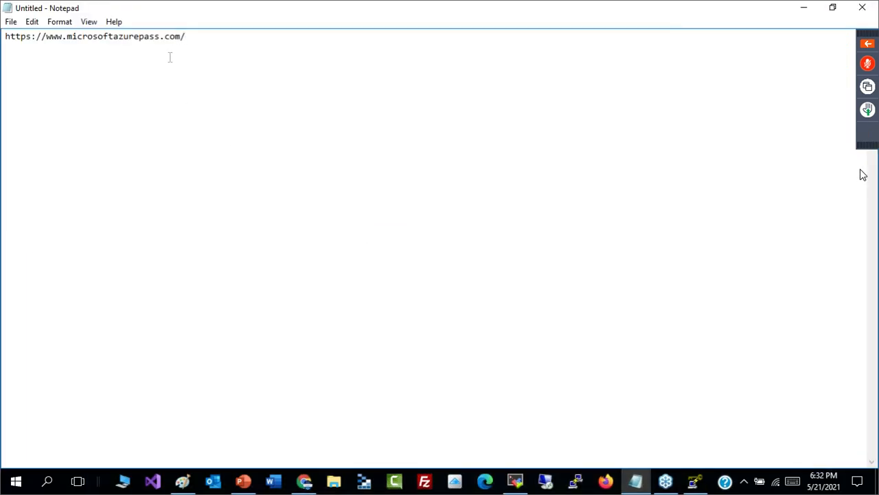
{"action": "left_click_drag", "start_coordinate": [7, 37], "coordinate": [192, 38]}
{"action": "key", "text": "ctrl+c"}
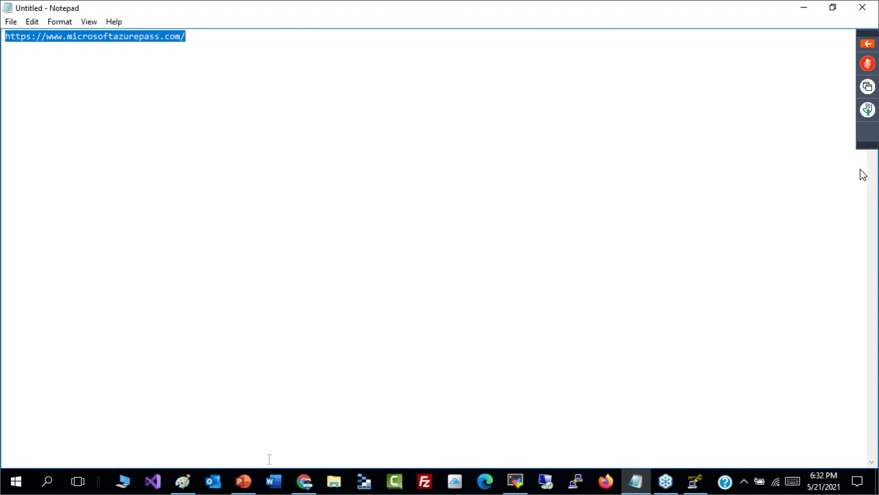
{"action": "left_click", "coordinate": [307, 480]}
{"action": "left_click", "coordinate": [307, 480]}
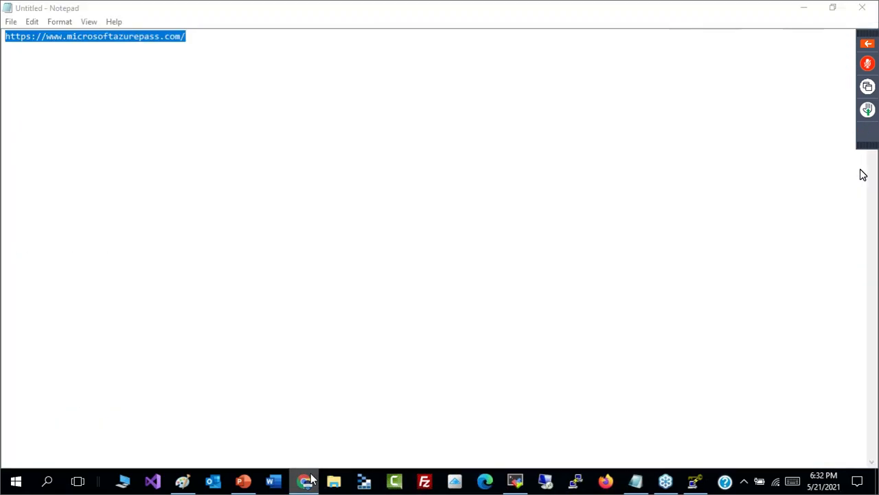
{"action": "left_click", "coordinate": [283, 381]}
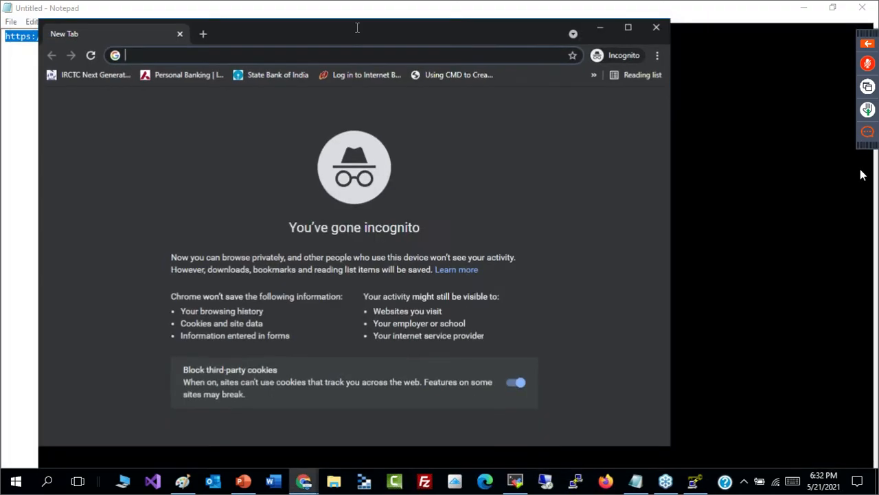
{"action": "double_click", "coordinate": [356, 27]}
{"action": "key", "text": "ctrl+v"}
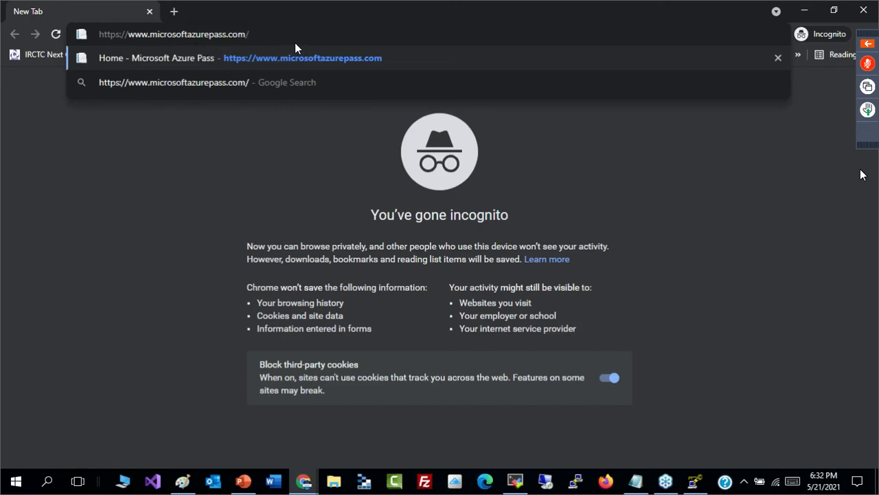
{"action": "key", "text": "Return"}
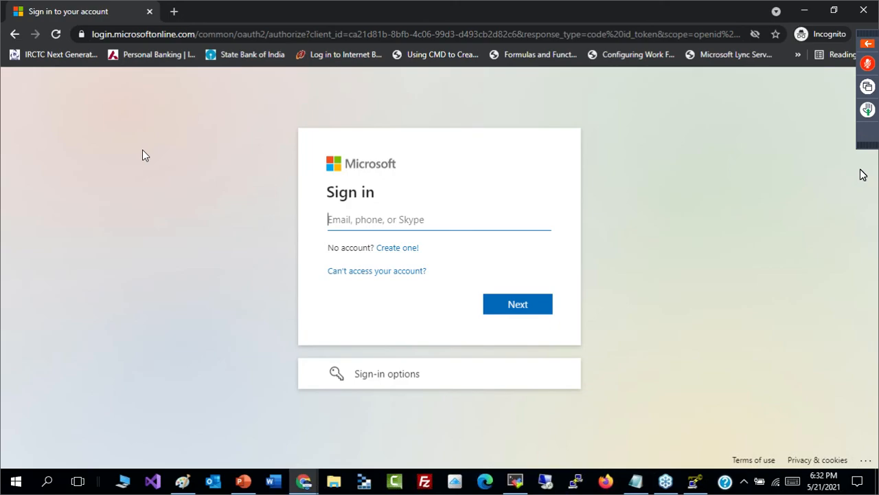
{"action": "left_click", "coordinate": [834, 10]}
{"action": "left_click", "coordinate": [661, 23]}
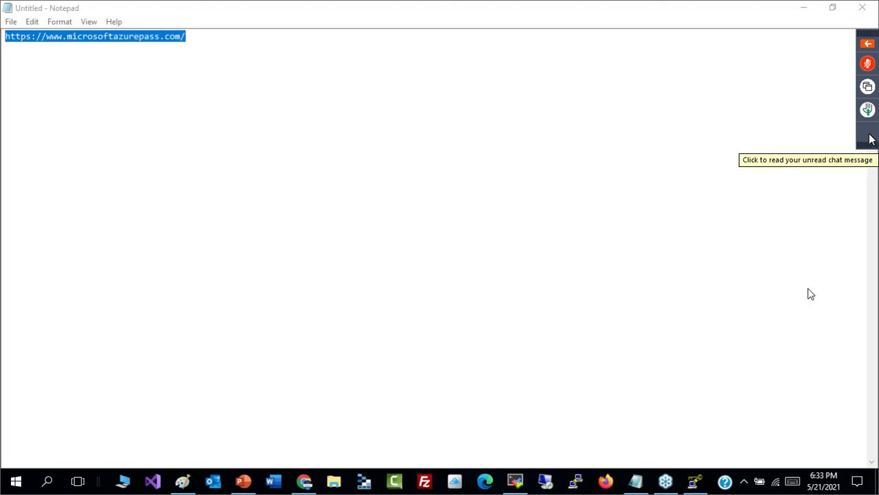
- Expand the GoToWebinar control panel and read the Webinar Care message to the entire audience in Questions/Chat
{"action": "left_click", "coordinate": [869, 136]}
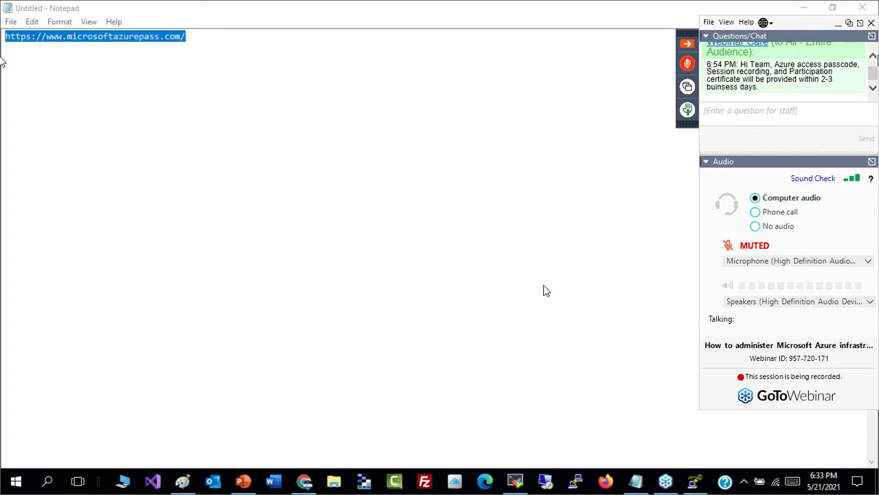
{"action": "left_click", "coordinate": [873, 57]}
{"action": "left_click", "coordinate": [874, 57]}
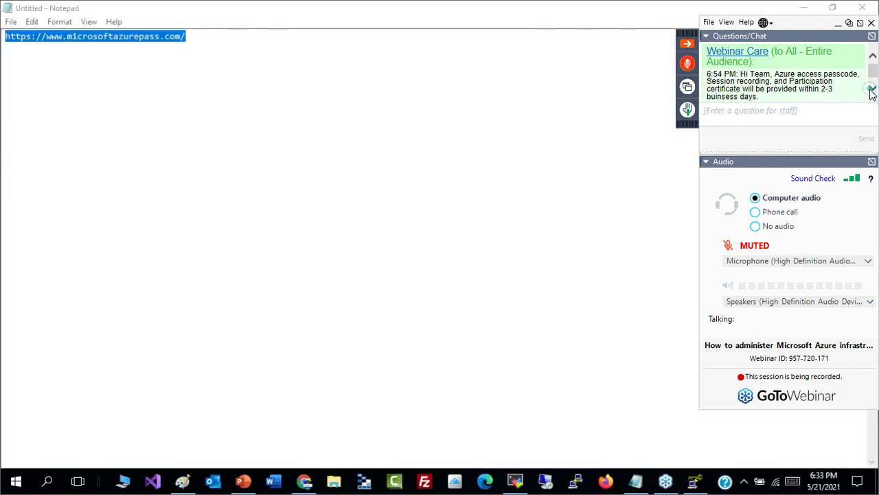
{"action": "left_click", "coordinate": [872, 91]}
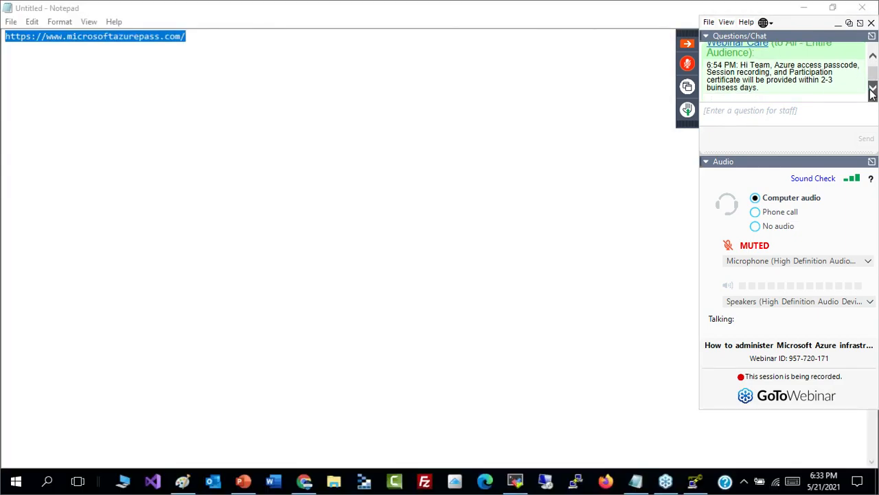